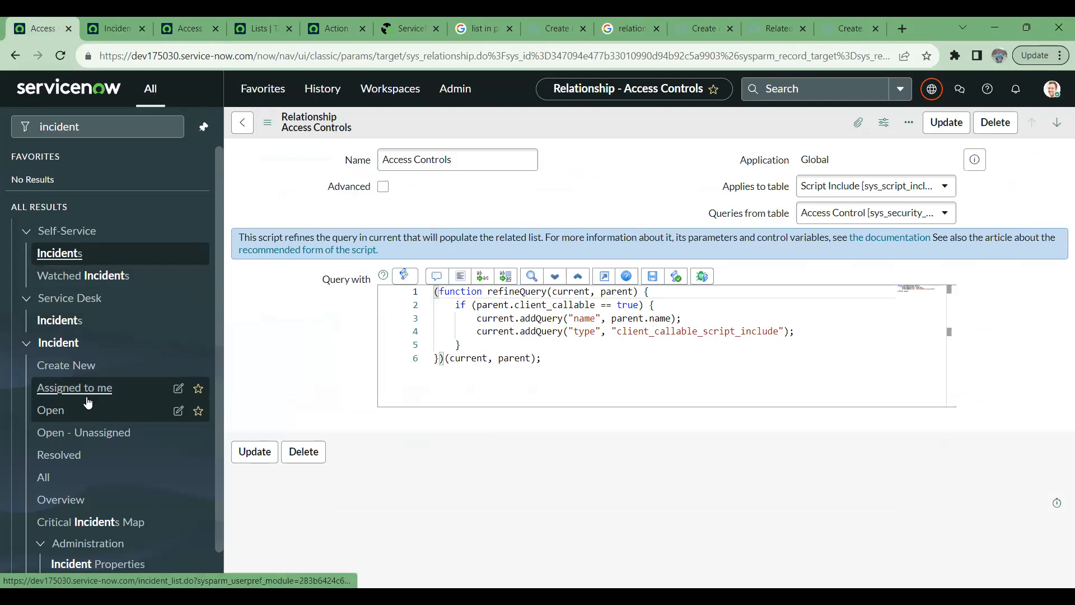
Open incident INC0009009 from the incident list in a separate browser tab and switch to it.
click(108, 31)
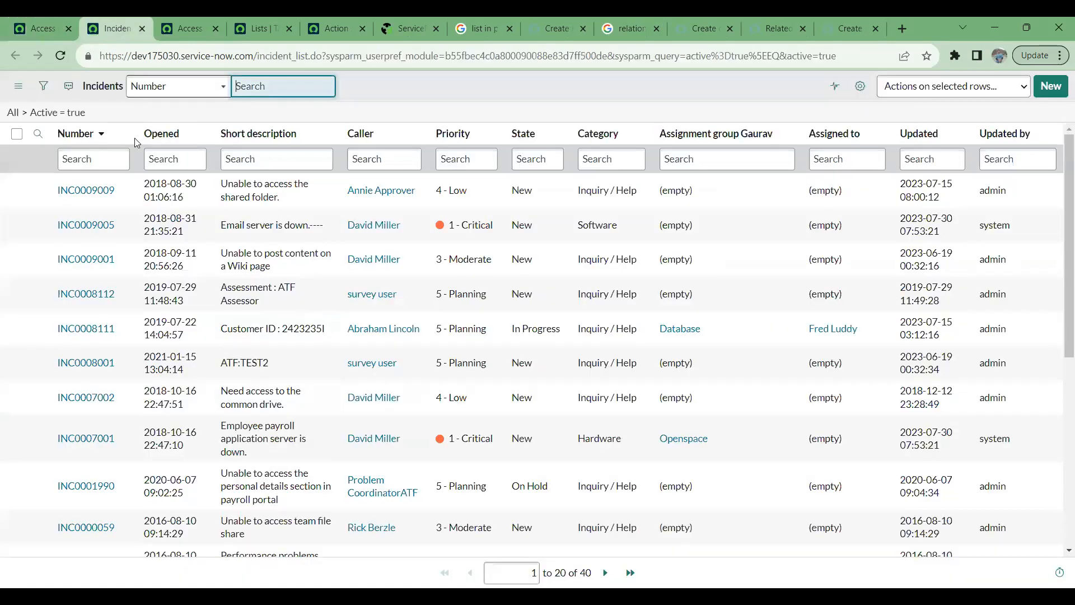
ctrl+click(84, 193)
click(190, 17)
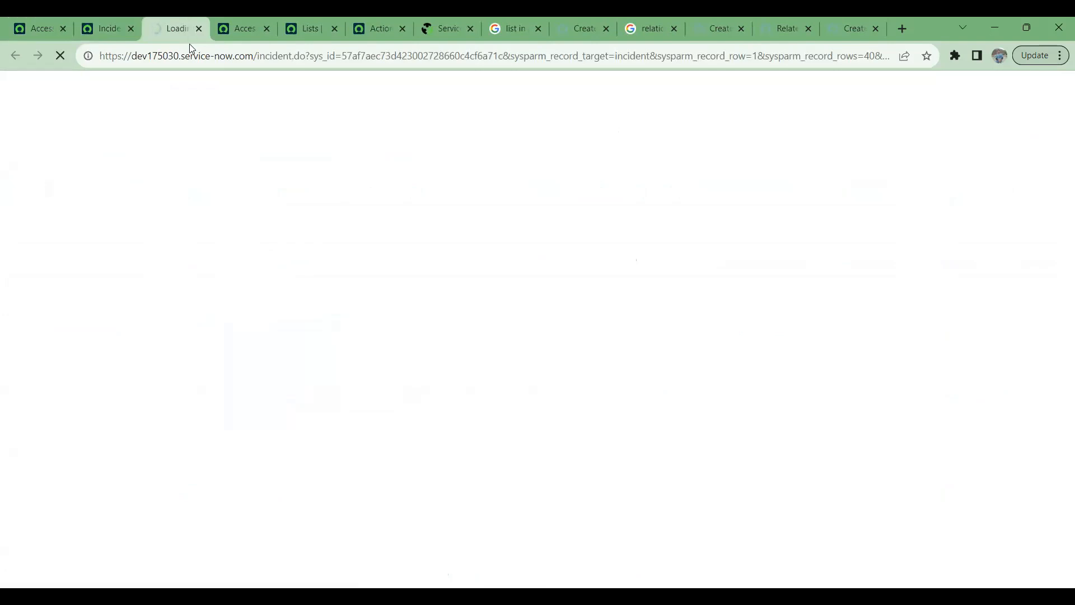
Examine the incident form's fields, its Related Records section and the related lists beneath it, such as Task SLAs.
scroll(397, 281, down, 5)
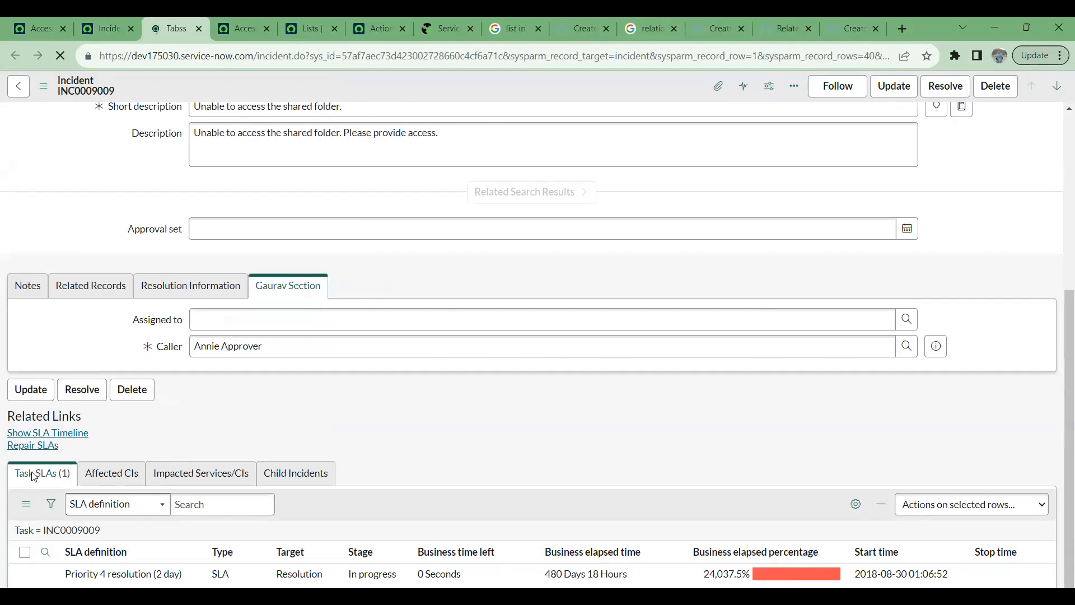
scroll(215, 482, down, 10)
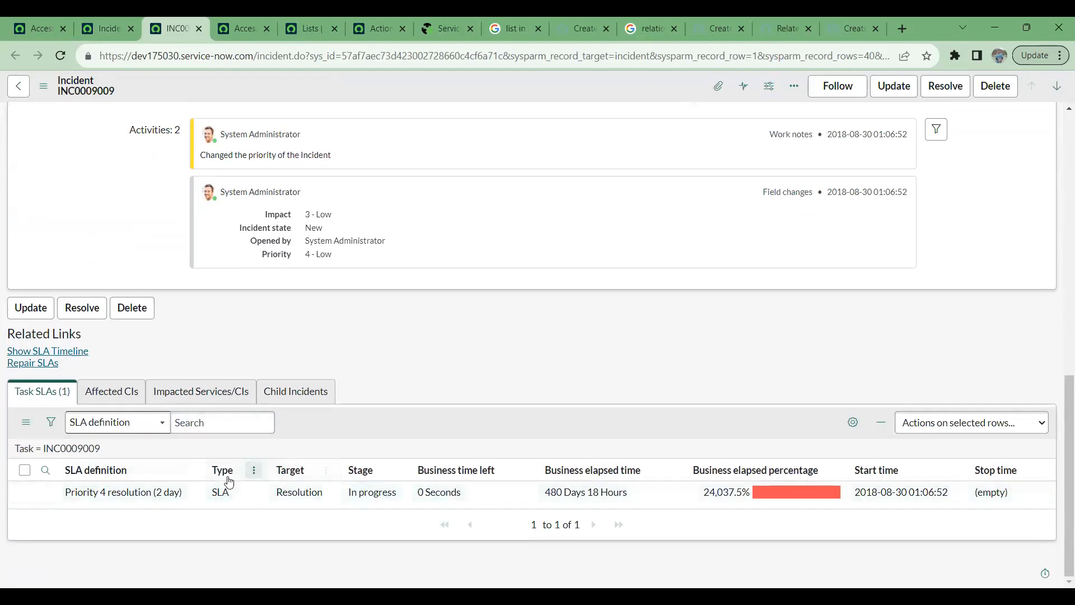
scroll(416, 373, up, 5)
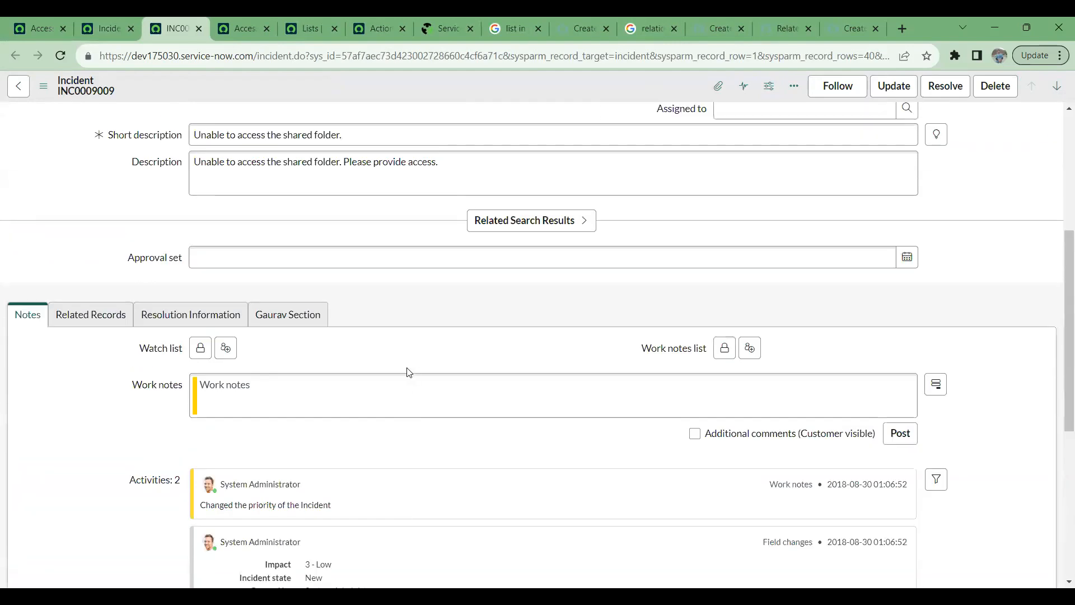
click(77, 322)
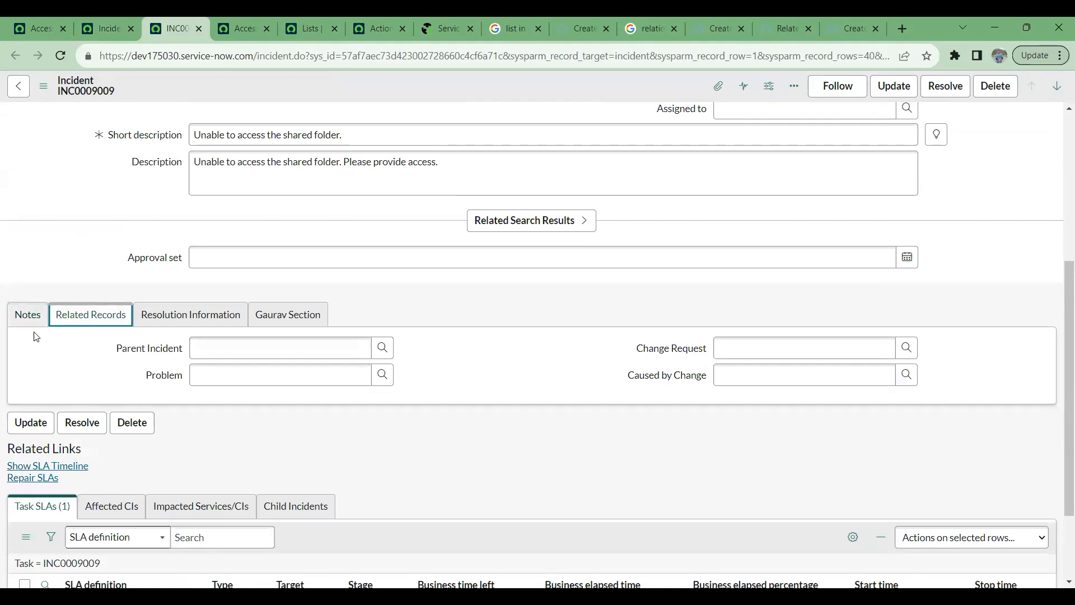
scroll(513, 390, down, 2)
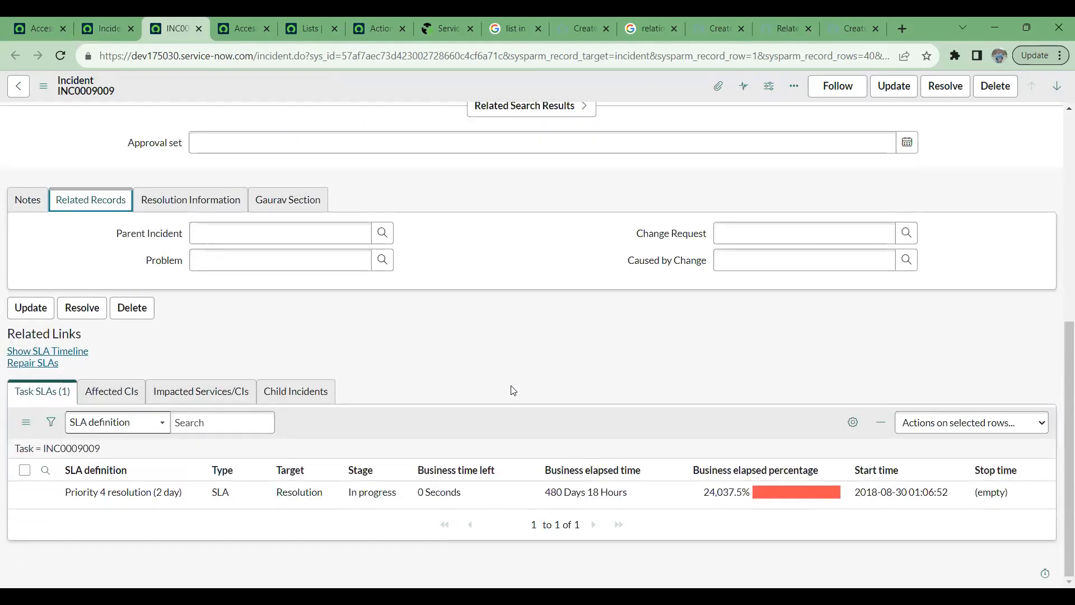
scroll(514, 389, up, 4)
scroll(434, 410, down, 4)
scroll(223, 418, up, 5)
scroll(173, 311, down, 4)
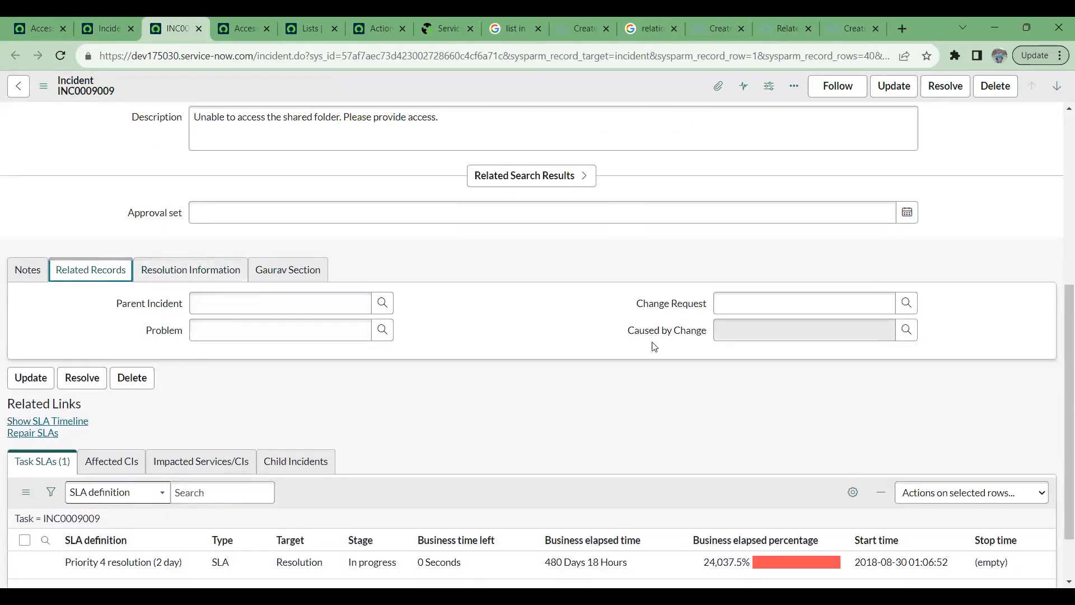
scroll(504, 335, down, 2)
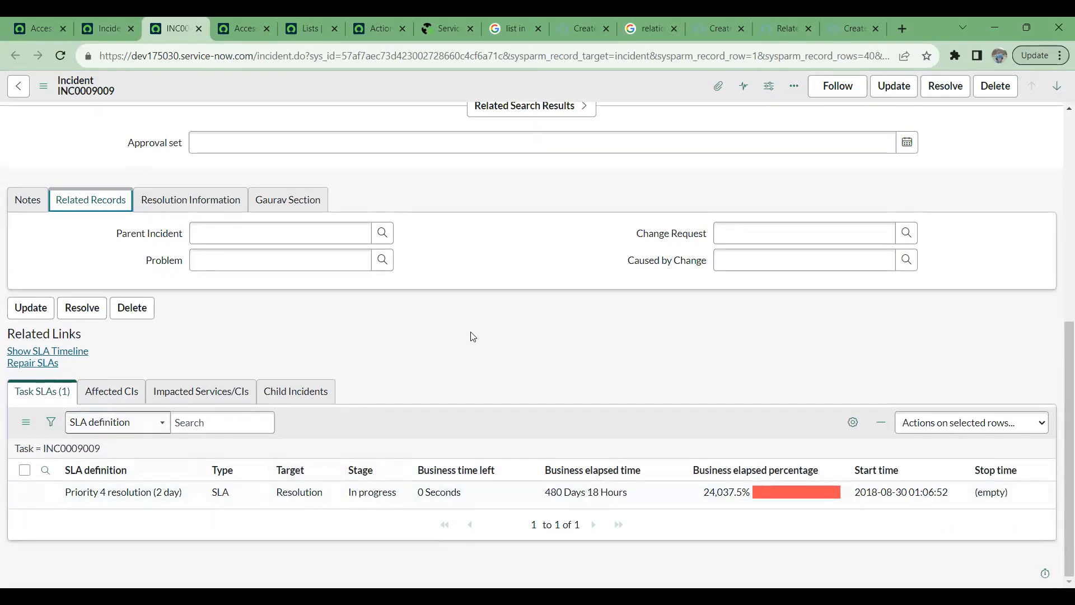
click(103, 17)
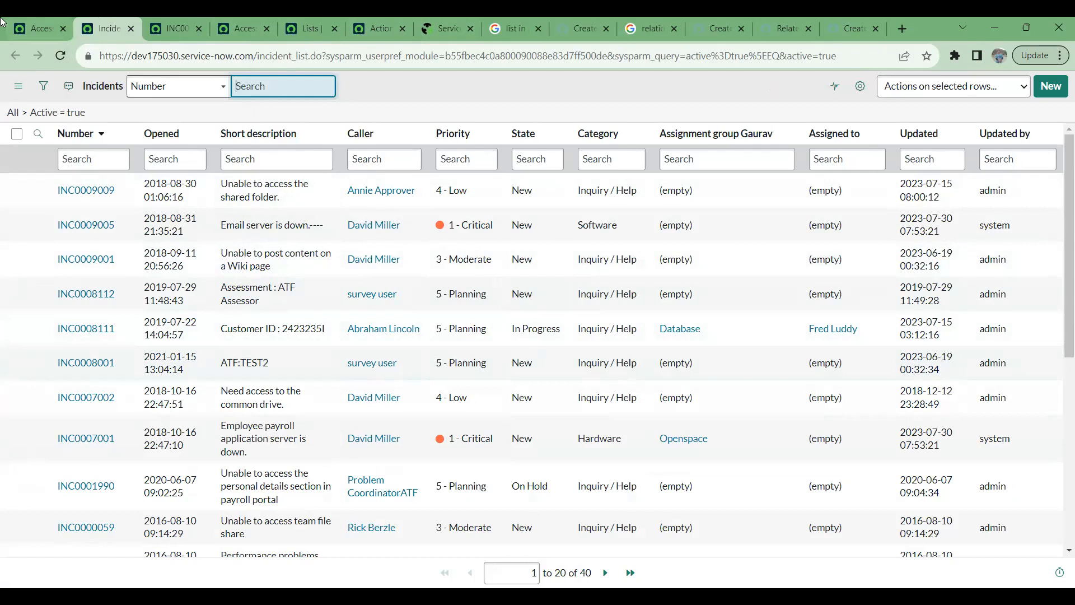
click(23, 18)
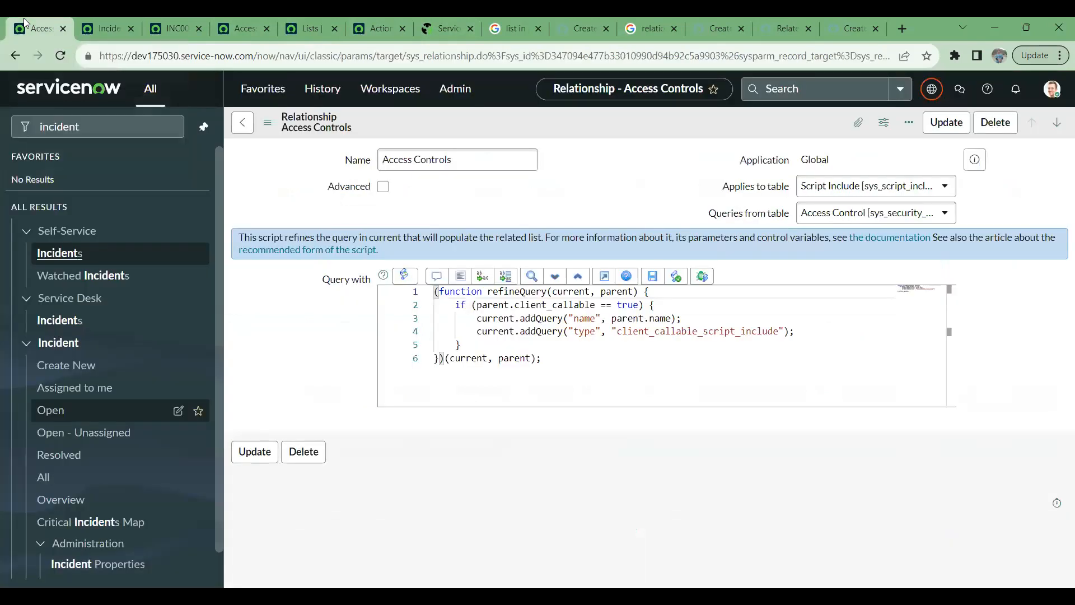
click(111, 23)
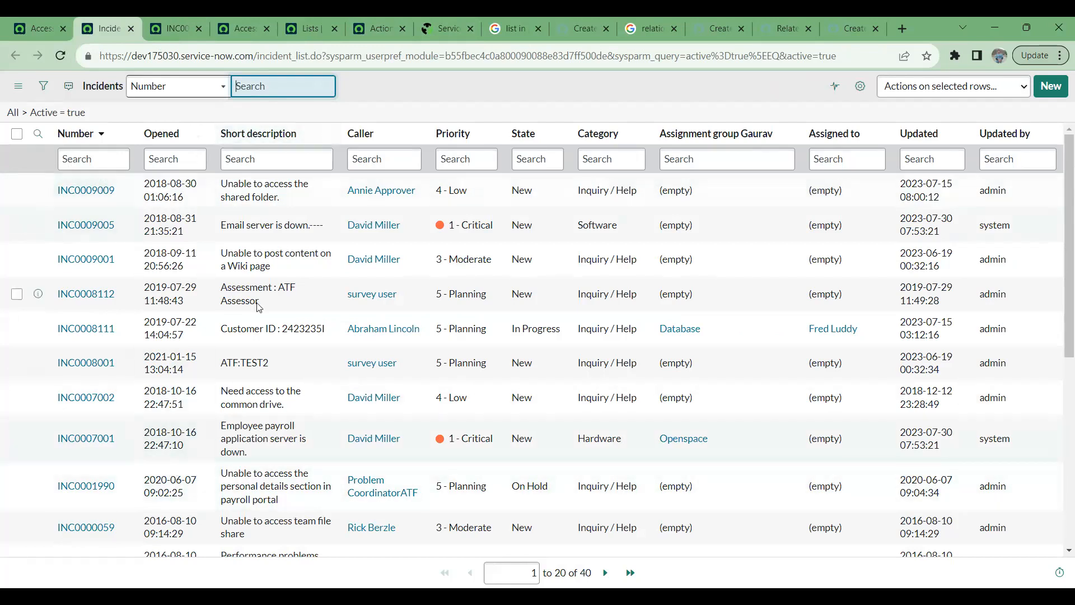
Return to the Access Controls relationship page and clear the navigator's "incident" filter.
click(39, 28)
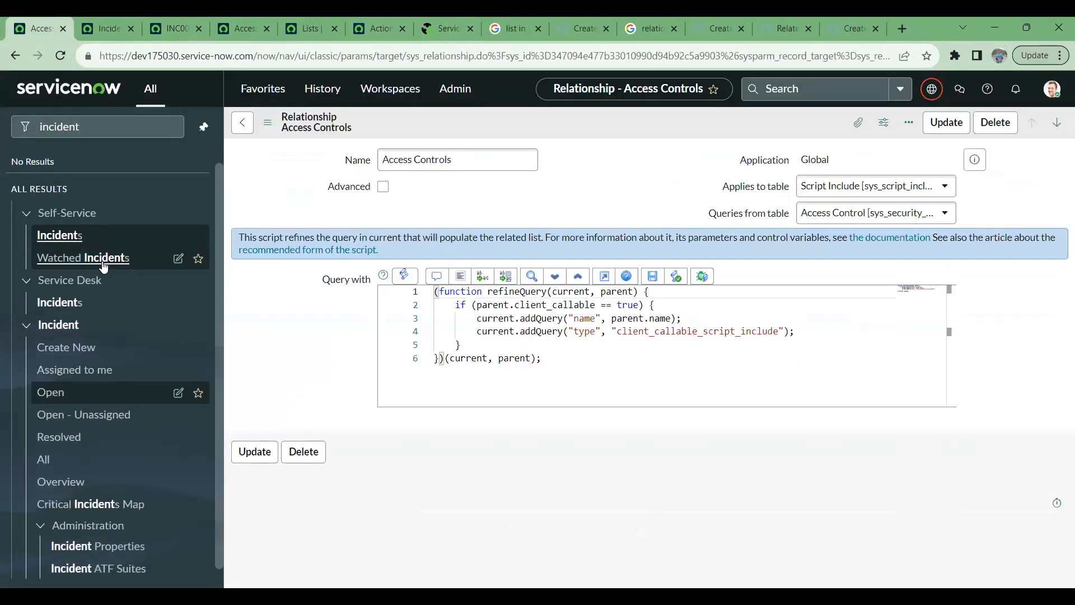
click(156, 132)
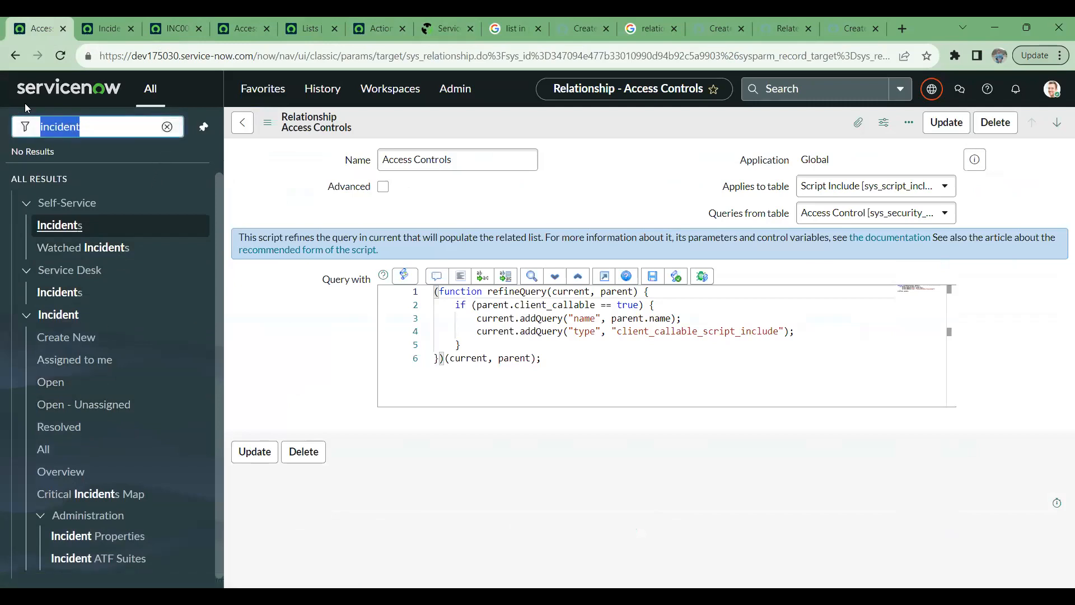
key(BackSpace)
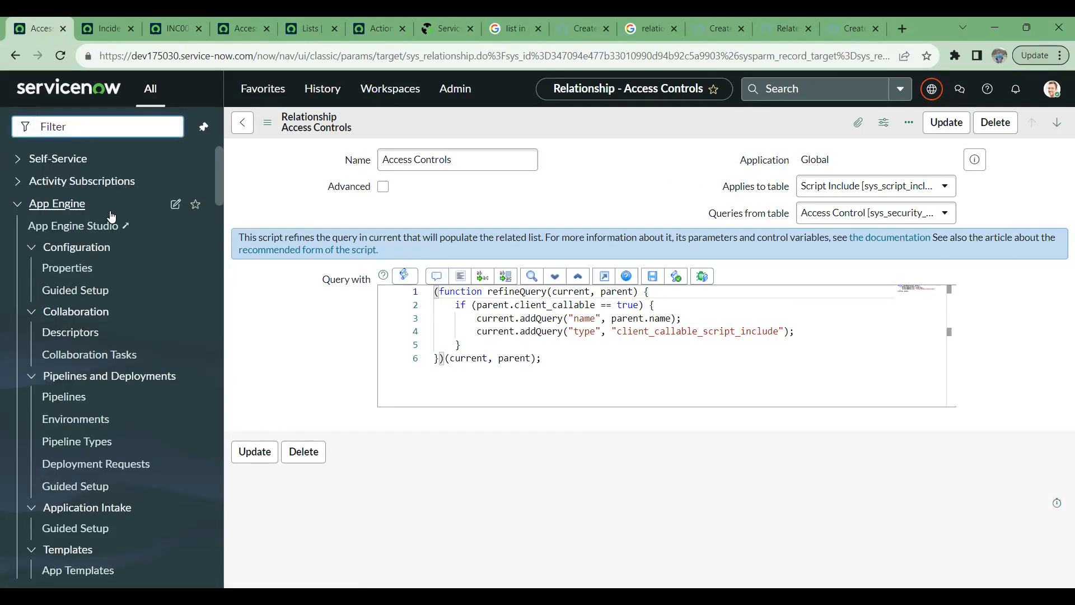
text(fligh)
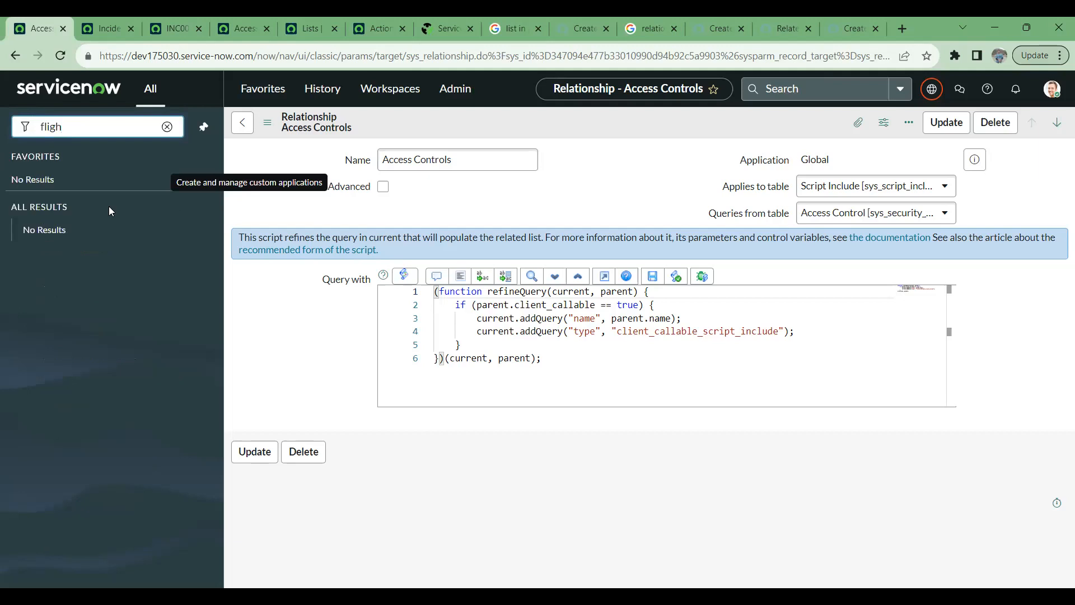
key(BackSpace)
key(BackSpace)
key(BackSpace)
key(BackSpace)
key(BackSpace)
Filter the navigator for "hotel" and open the list of all HOTEL records in Hotel Management.
text(hotel)
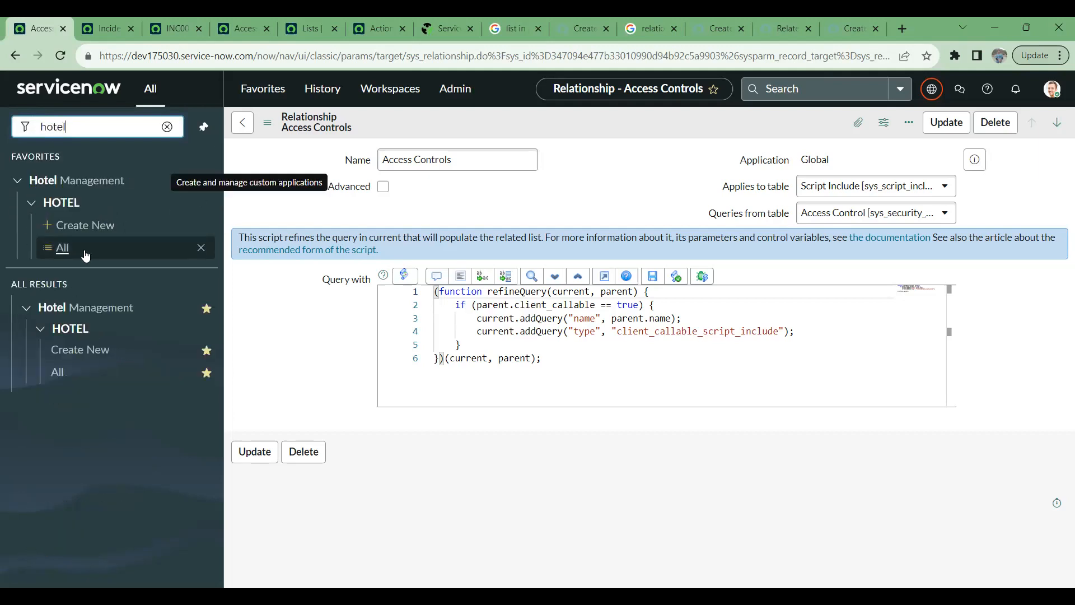
click(67, 253)
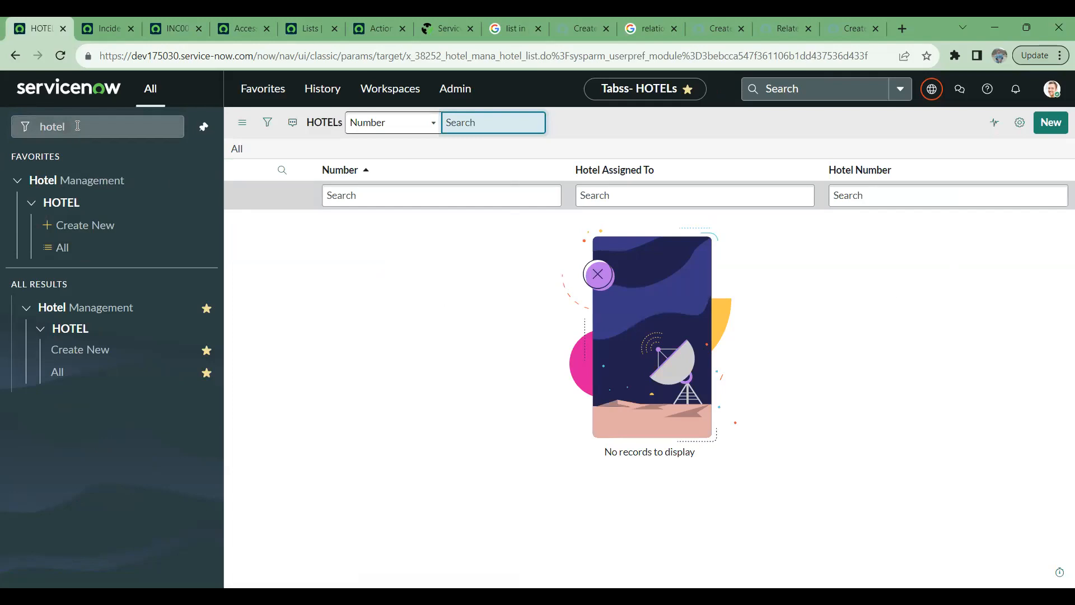
Open the System Properties list from the navigator using sys_properties.list.
drag(77, 126, 22, 119)
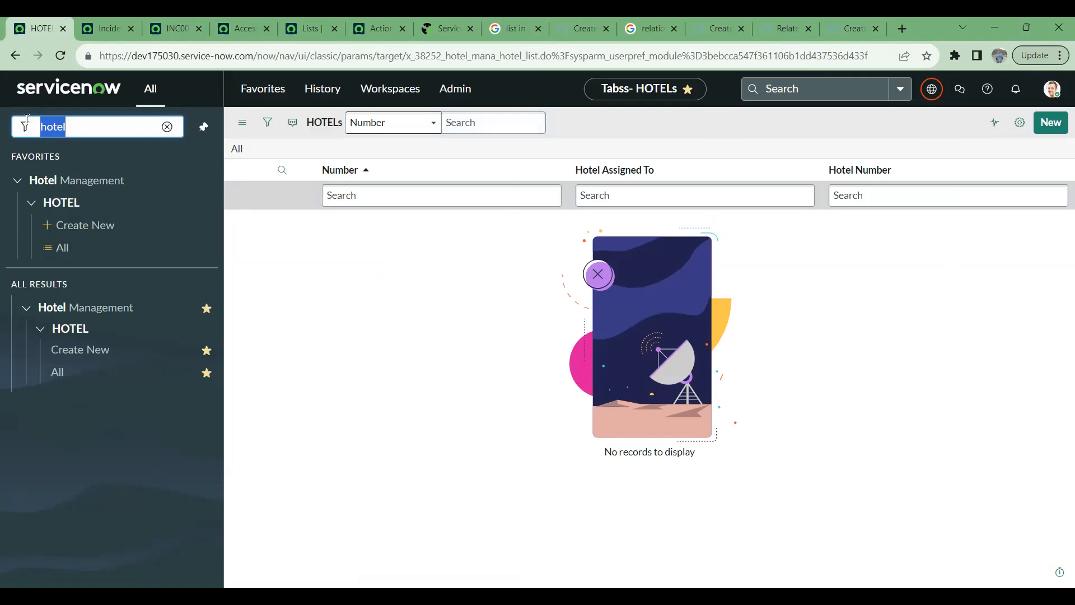
text(sys )
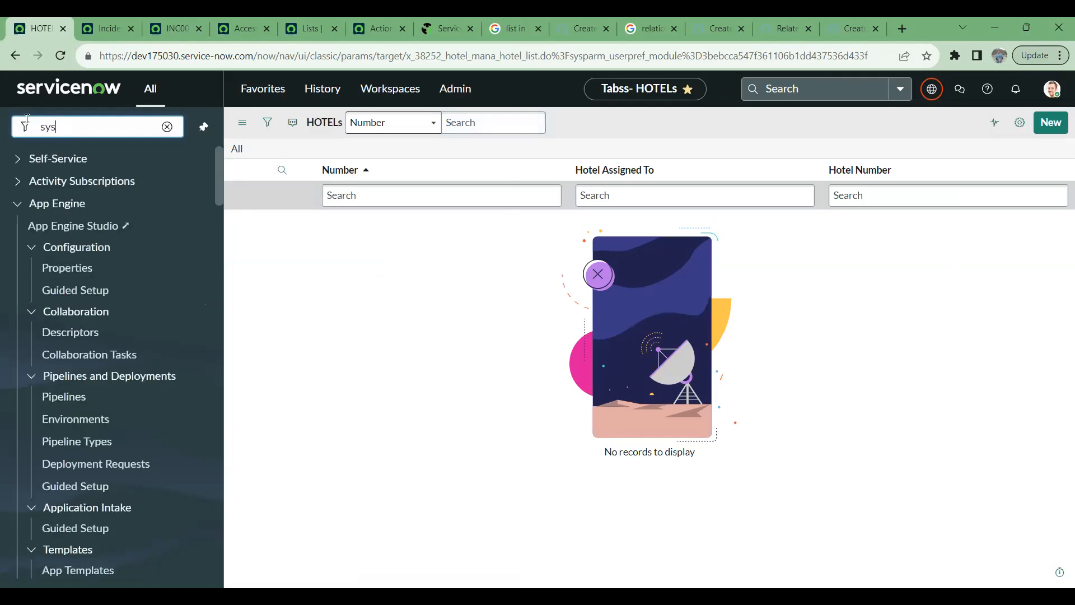
text(proper)
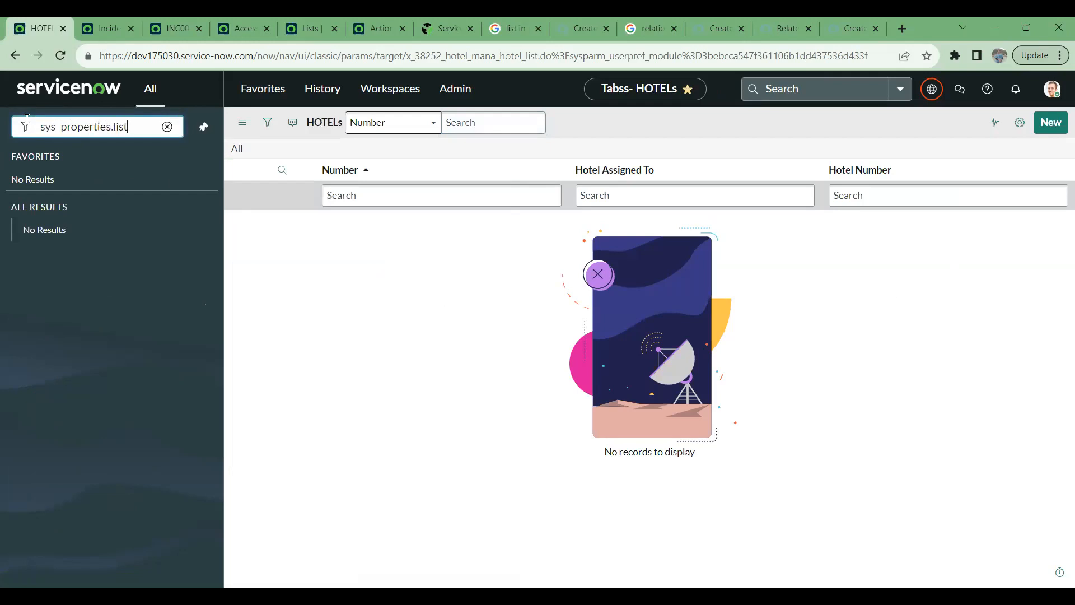
text(ties.list)
key(Return)
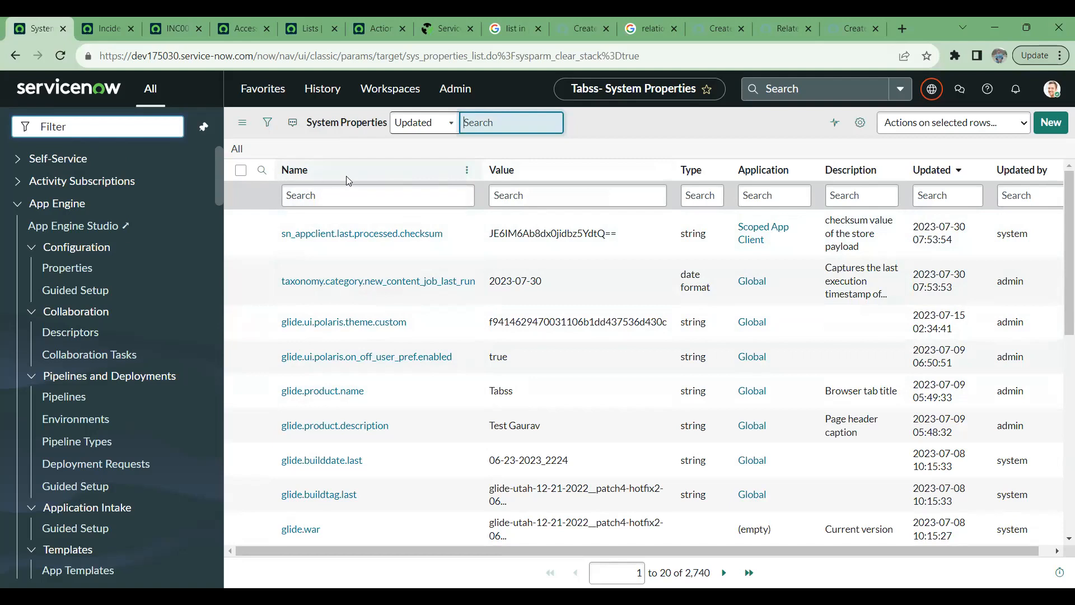
Compare the incident list with the form of incident INC0009009, highlighting the form's Number field.
click(102, 30)
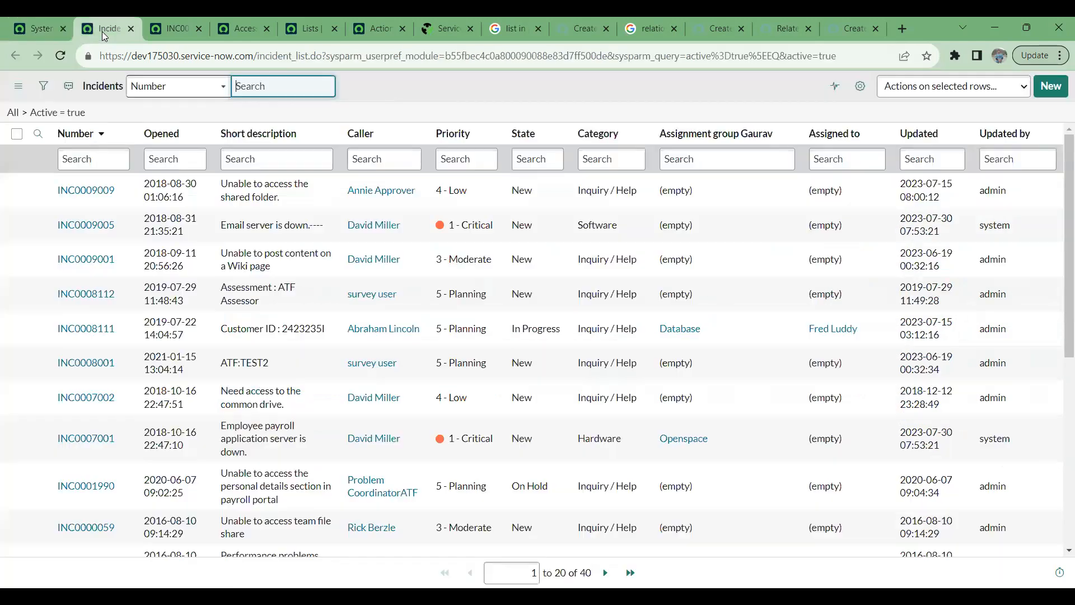
click(171, 26)
scroll(353, 320, up, 8)
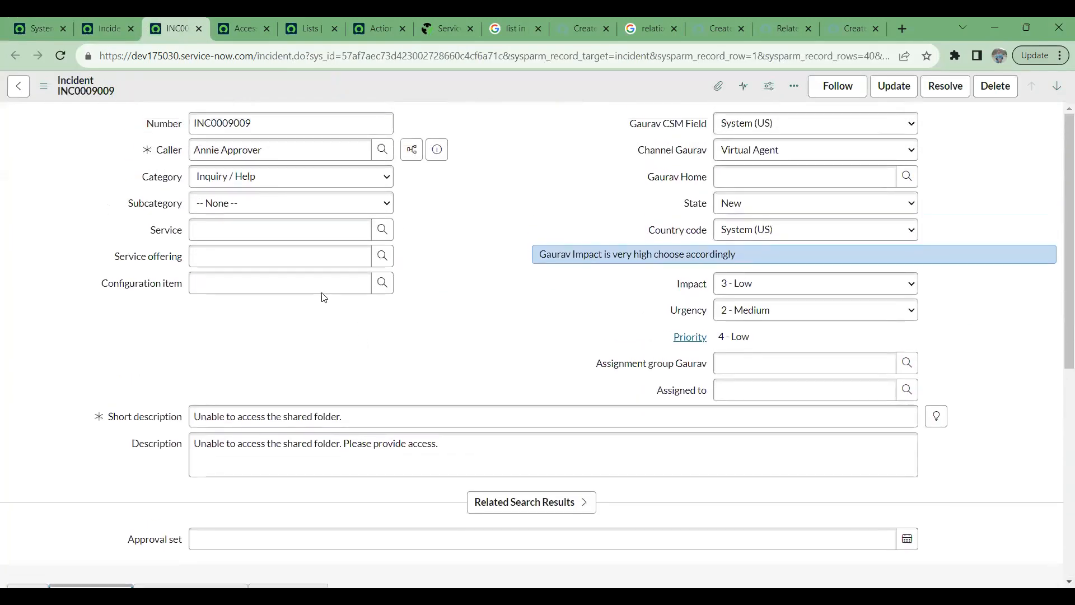
double_click(150, 133)
click(98, 29)
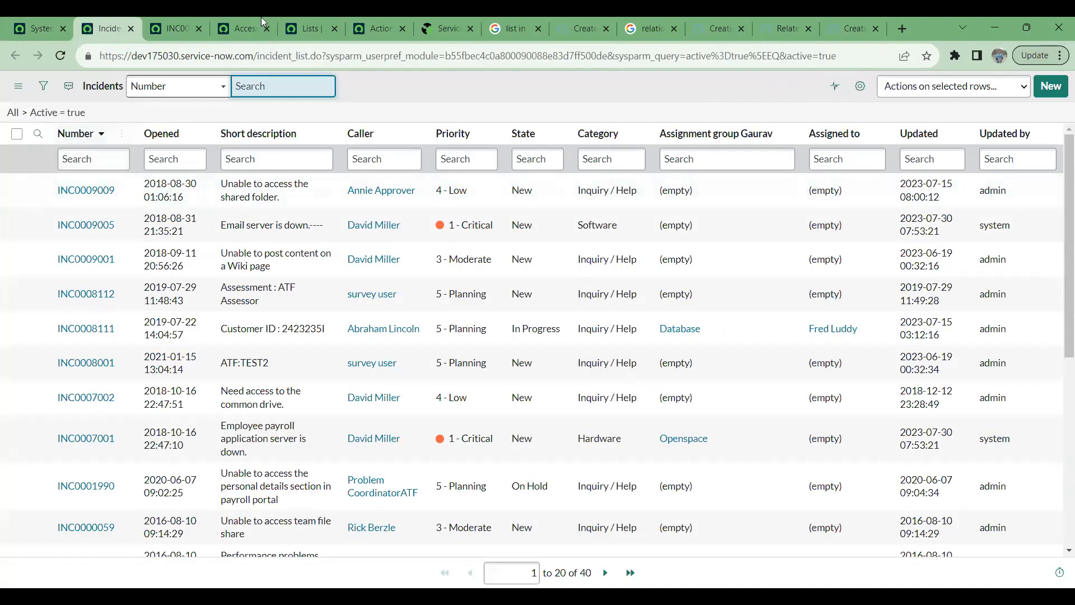
click(179, 24)
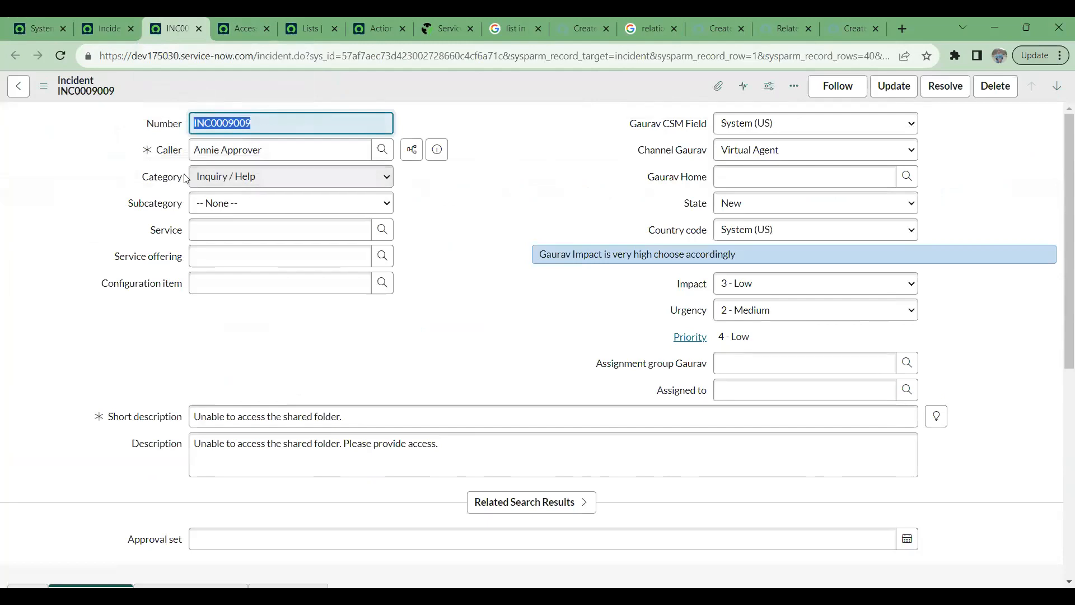
click(105, 27)
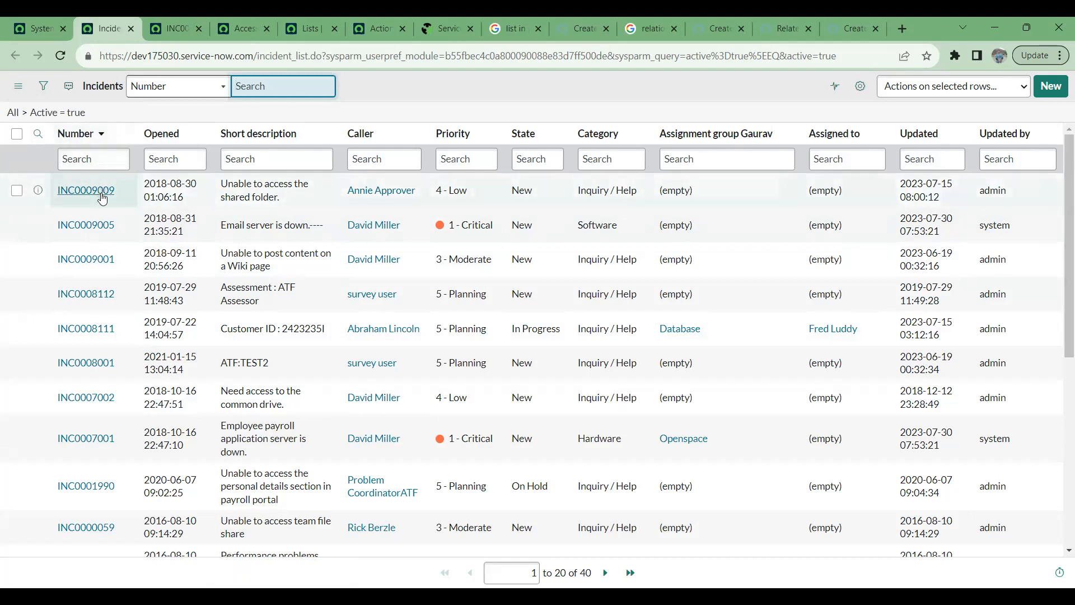
click(174, 28)
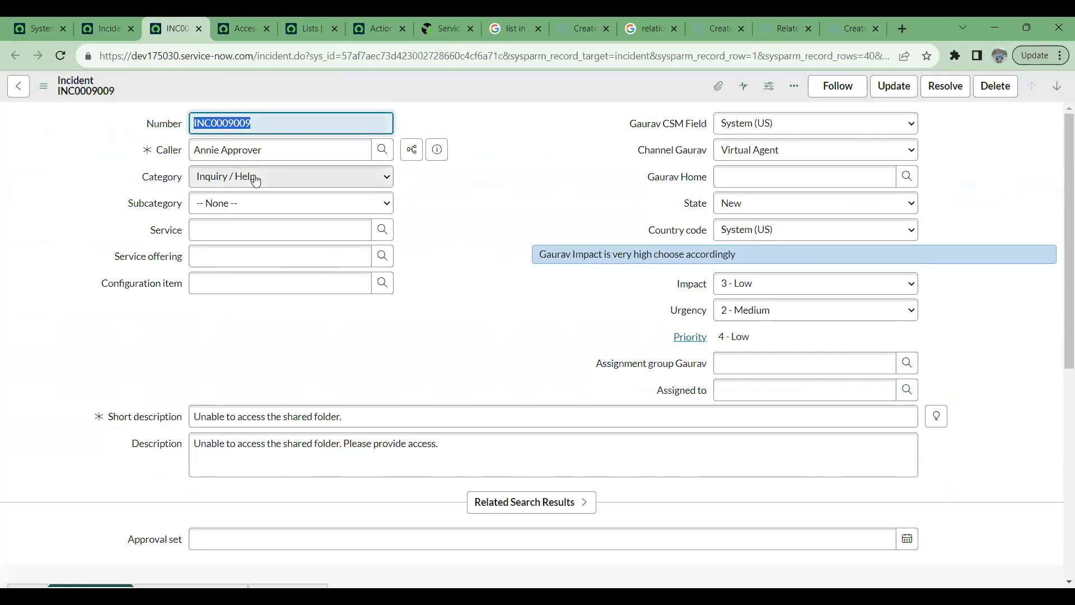
drag(193, 123, 280, 119)
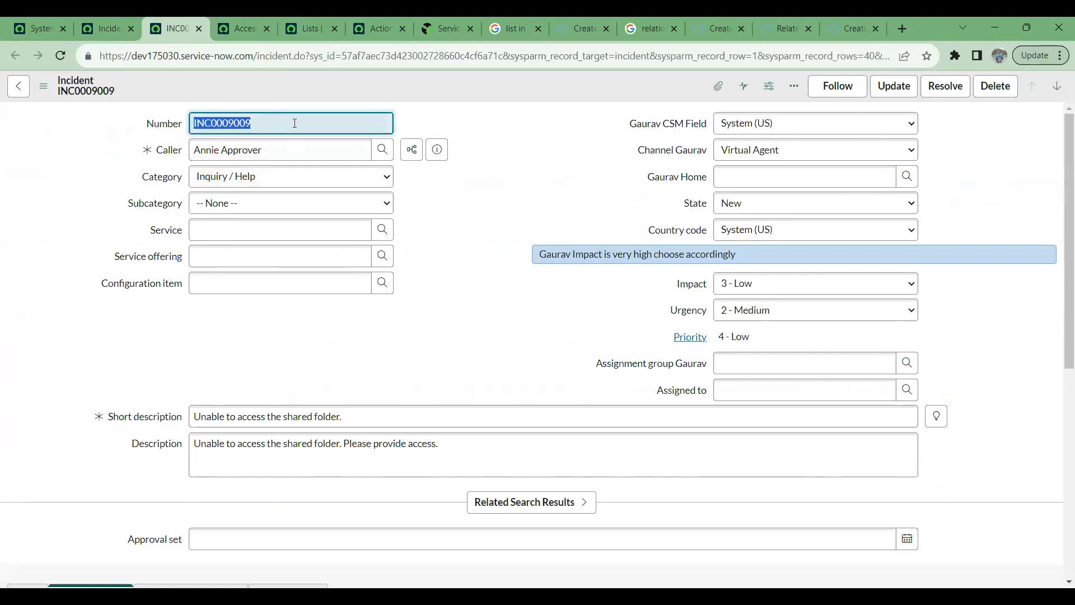
click(105, 27)
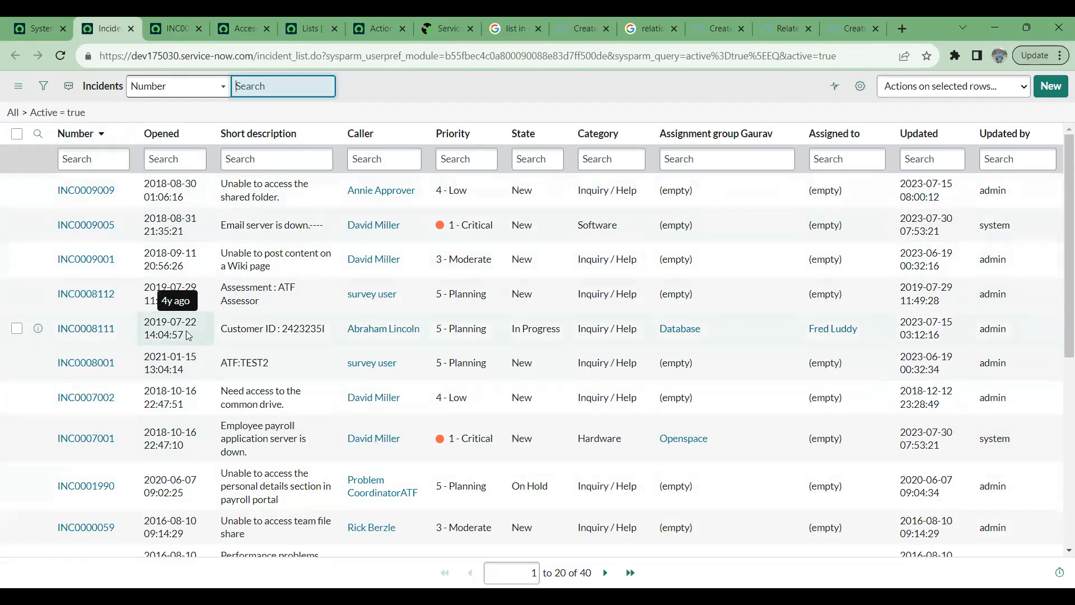
click(167, 23)
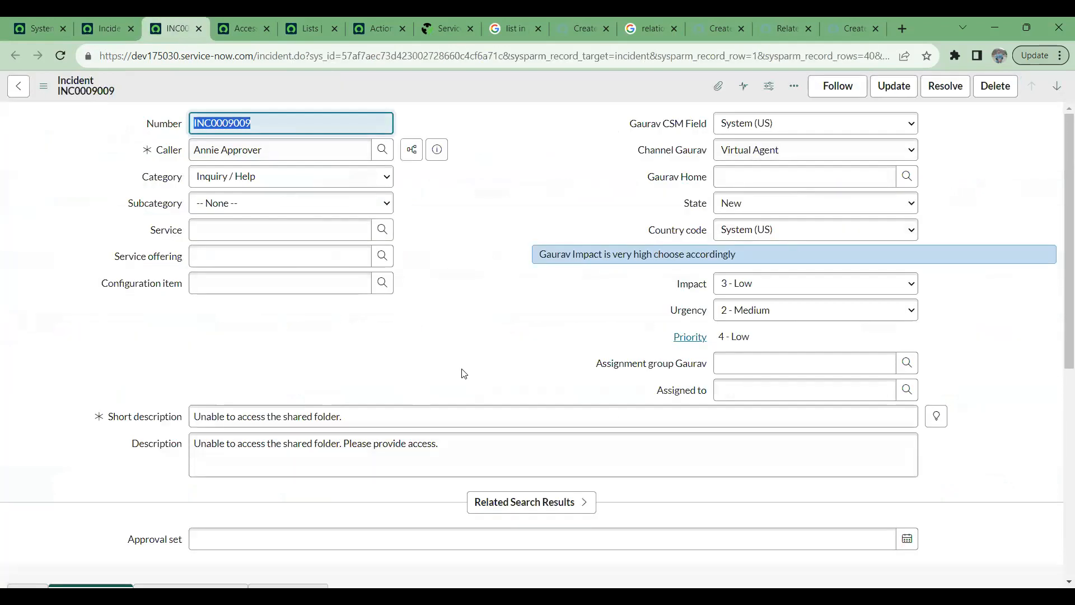
click(106, 28)
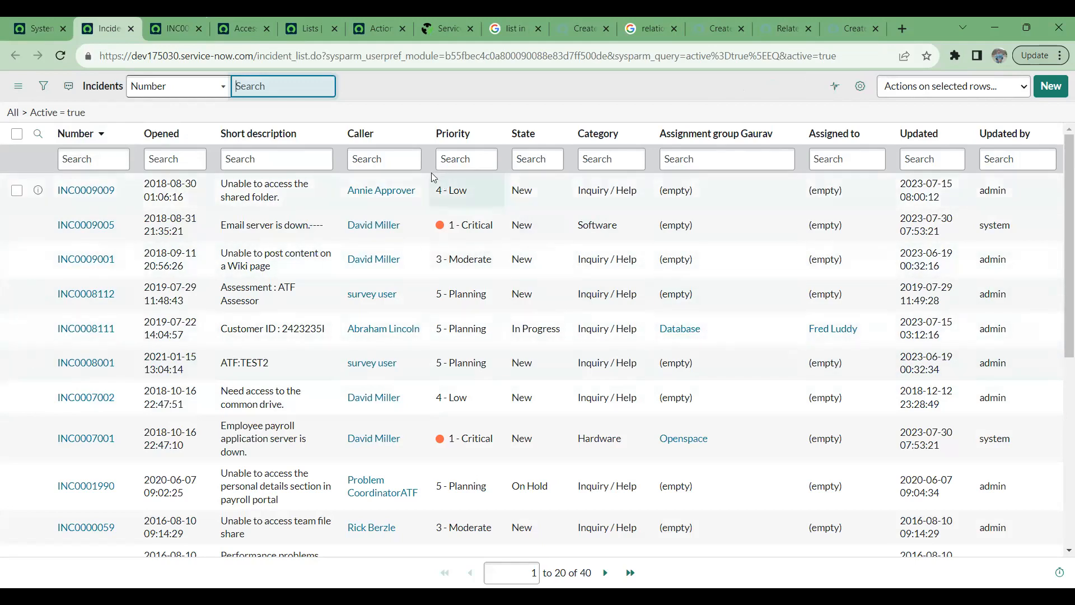
Look at the incident list header's selected-row actions and the choice of search field.
click(921, 90)
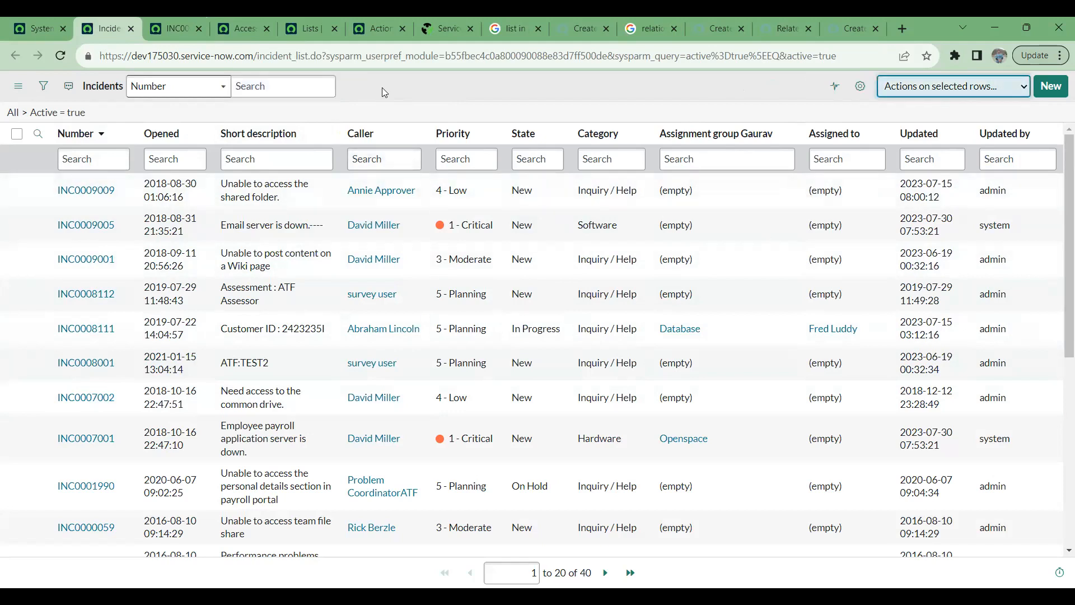
click(217, 94)
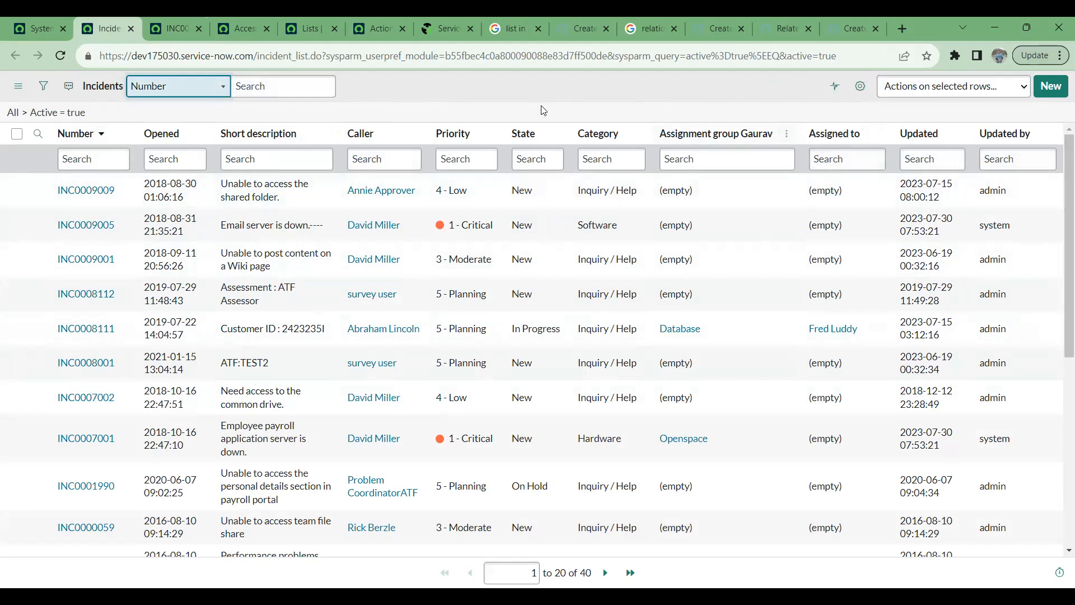
click(514, 85)
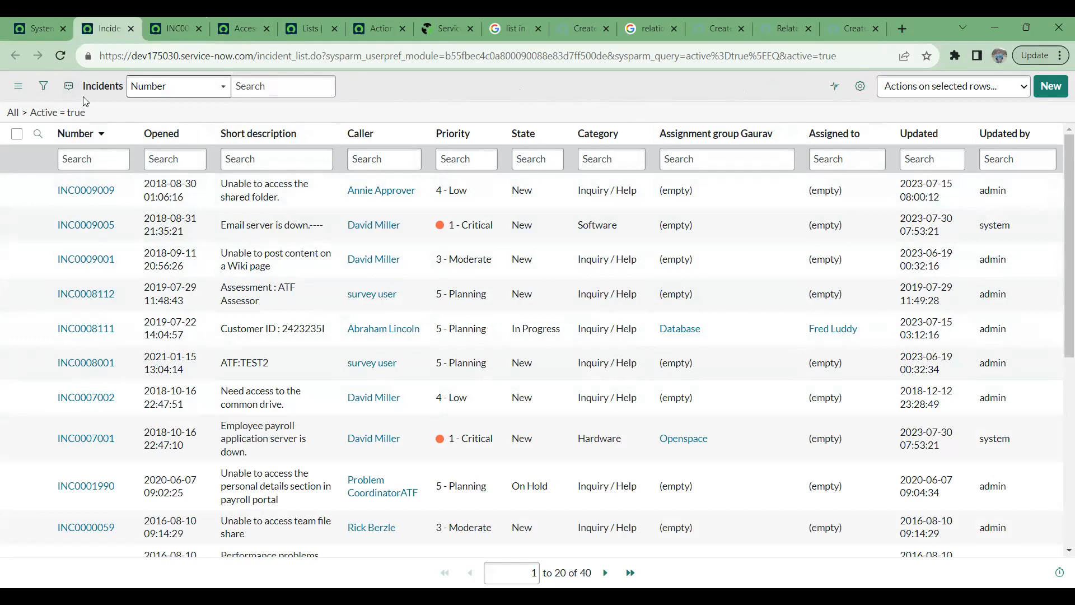
Search the incident list by Number for INC0009001, and restore the list of all active incidents.
click(223, 91)
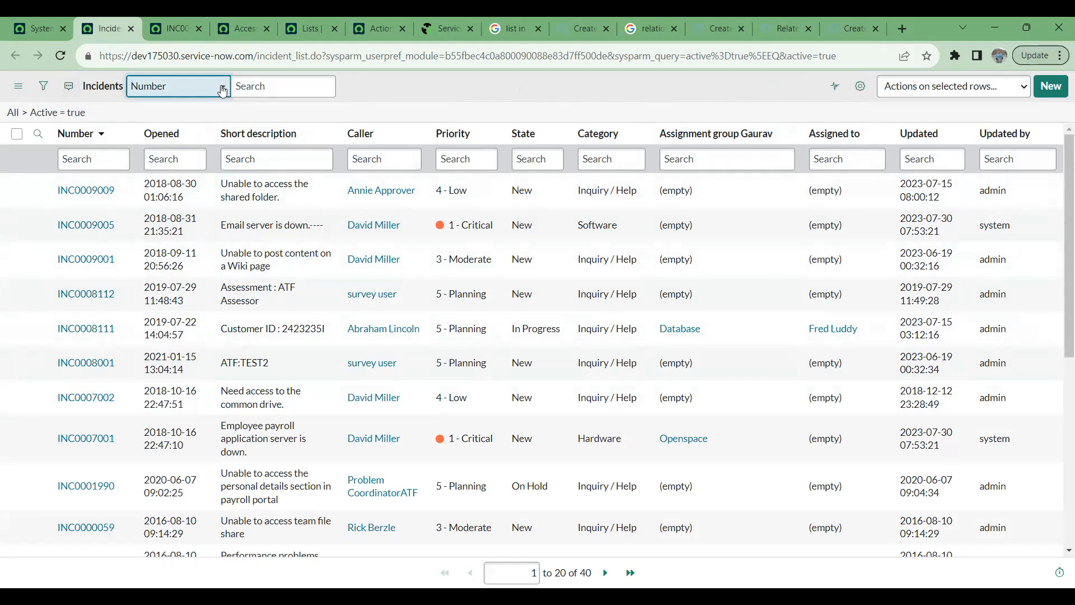
click(283, 86)
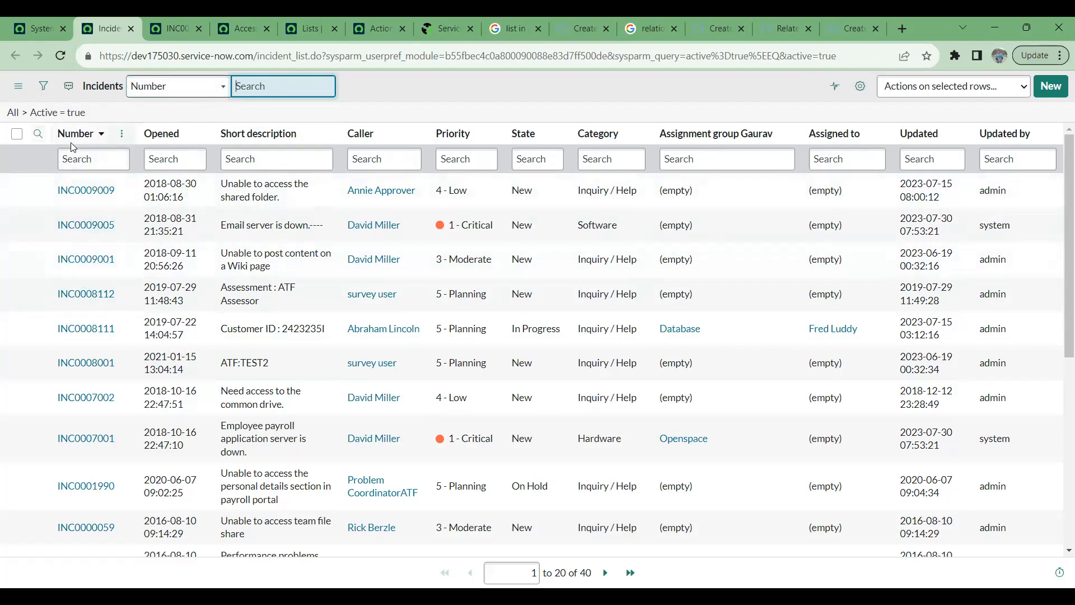
click(87, 160)
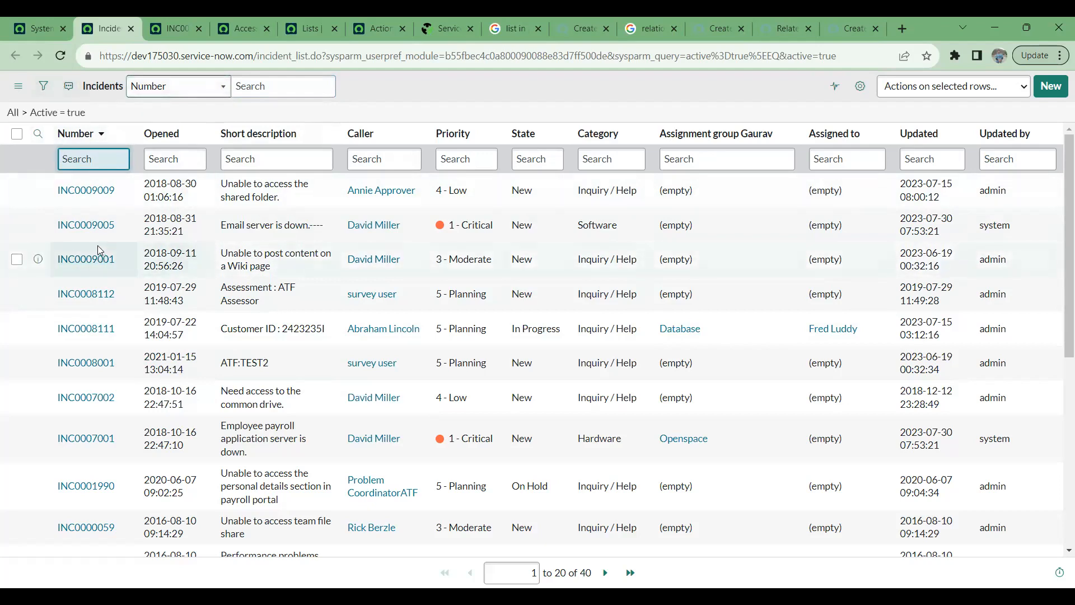
drag(123, 261, 56, 260)
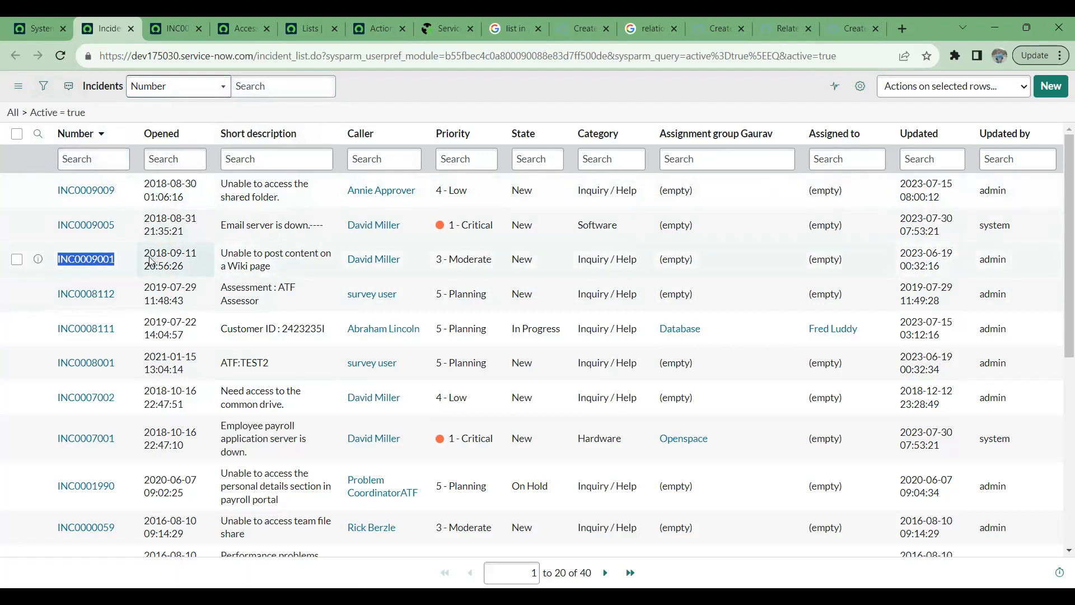
drag(112, 259, 65, 259)
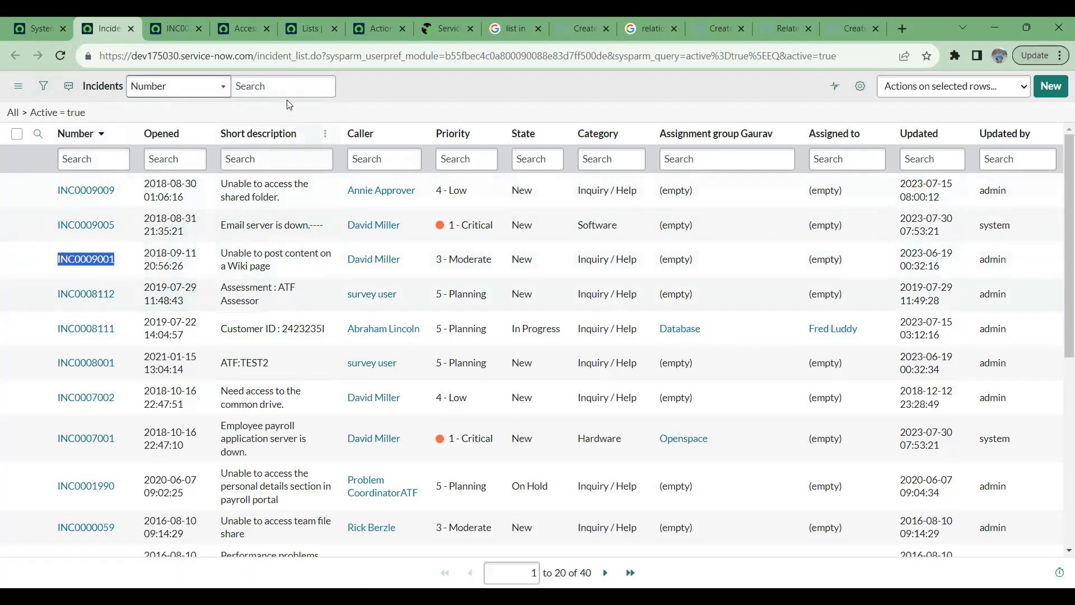
click(291, 83)
key(Return)
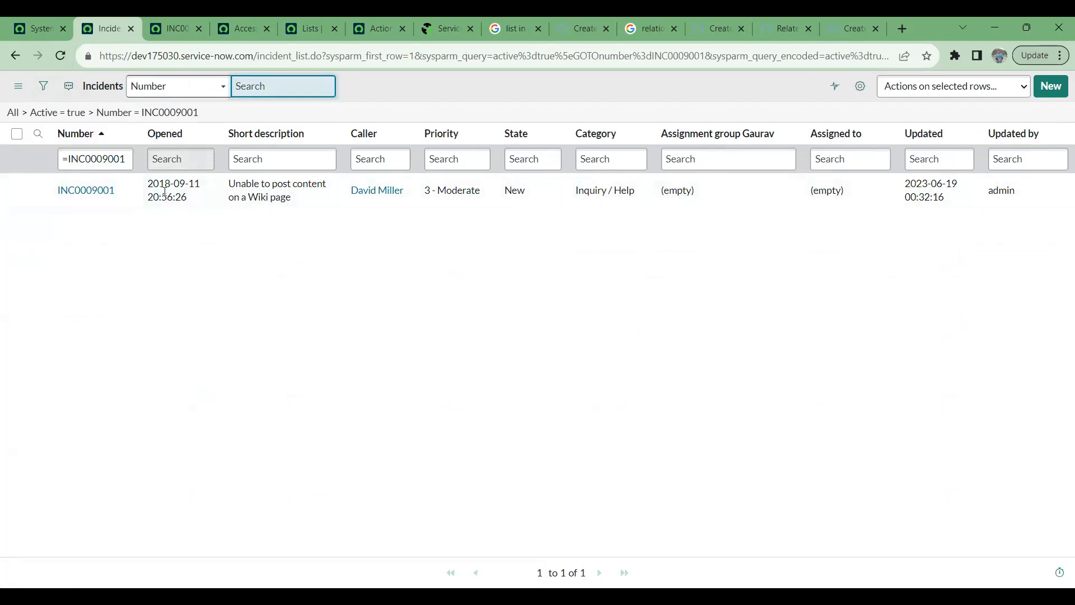
click(58, 113)
Show only records matching the number of incident INC0000002, and restore the list of all active incidents.
right_click(92, 188)
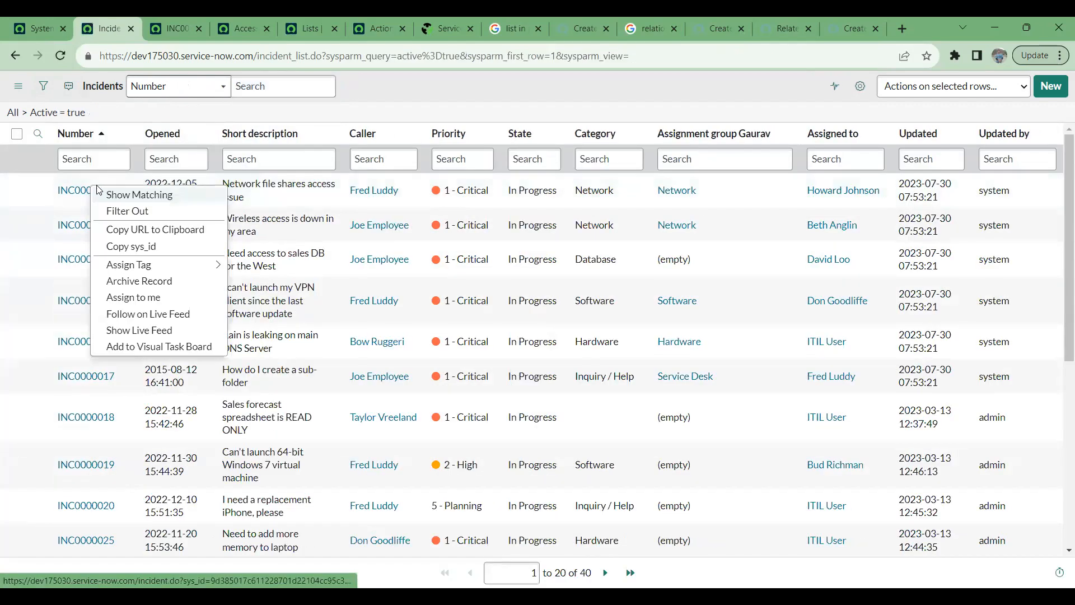
click(126, 200)
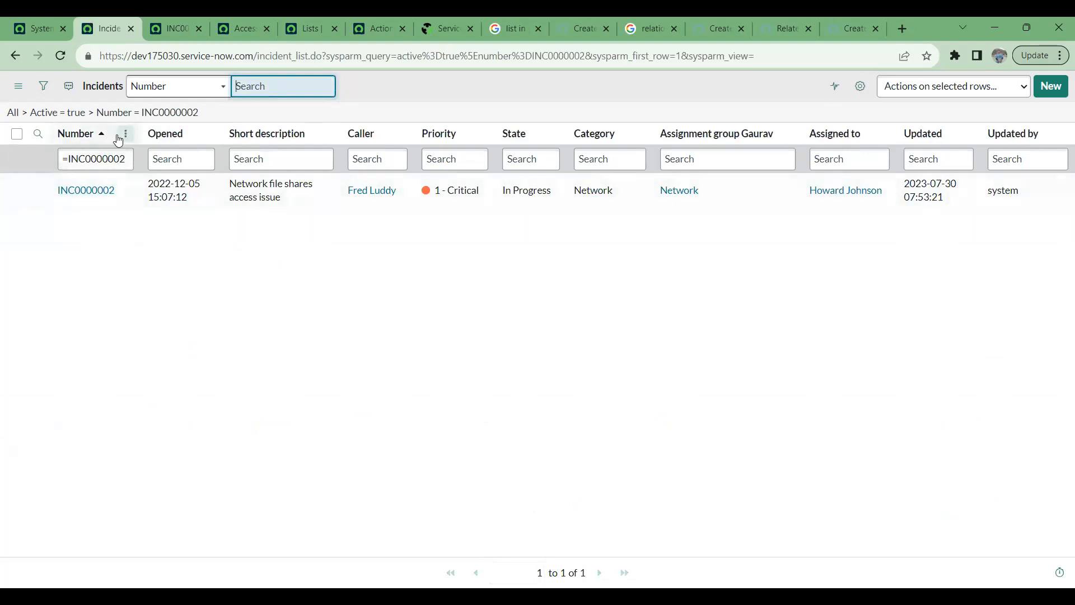
click(68, 113)
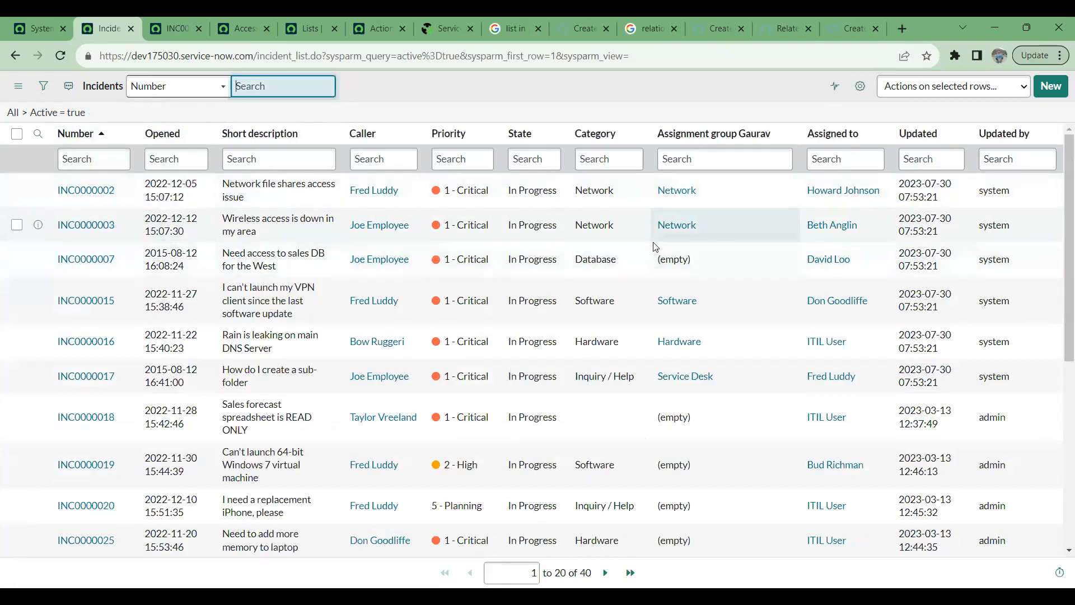
Show only the active incidents matching the Updated date 2023-07-30 and display the filter's conditions.
right_click(919, 255)
click(955, 270)
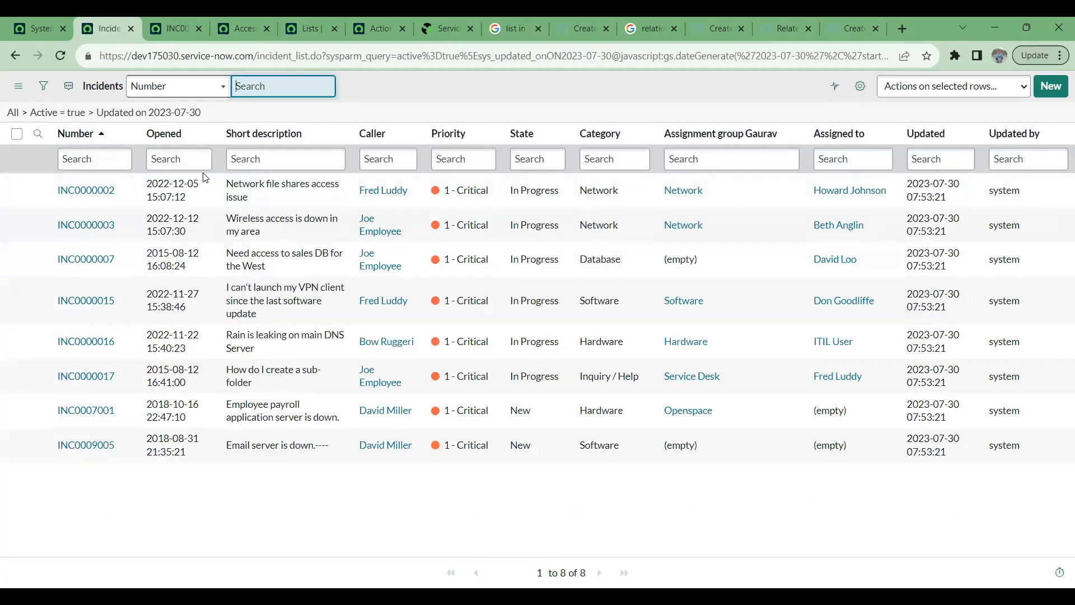
click(43, 86)
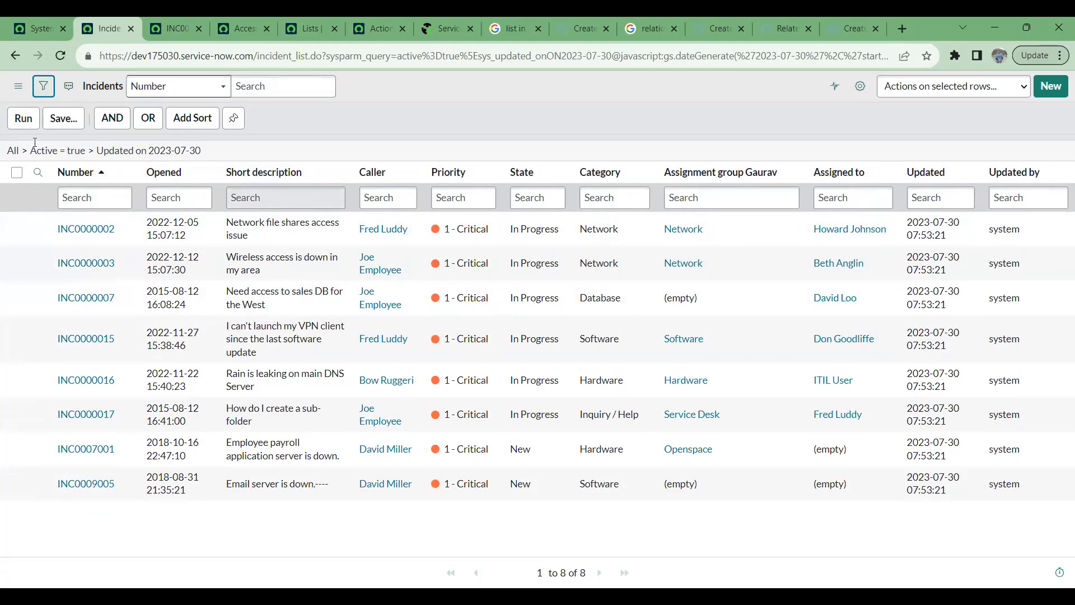
click(44, 85)
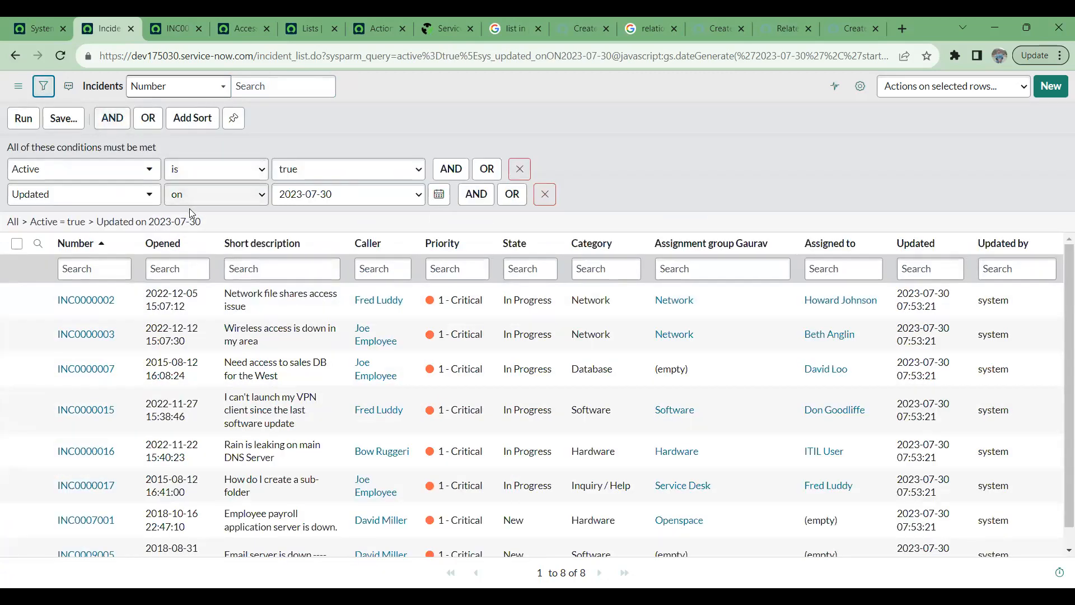
Add an AND condition that Caller is the chosen person, run the filter, and restore the list of all active incidents.
click(474, 195)
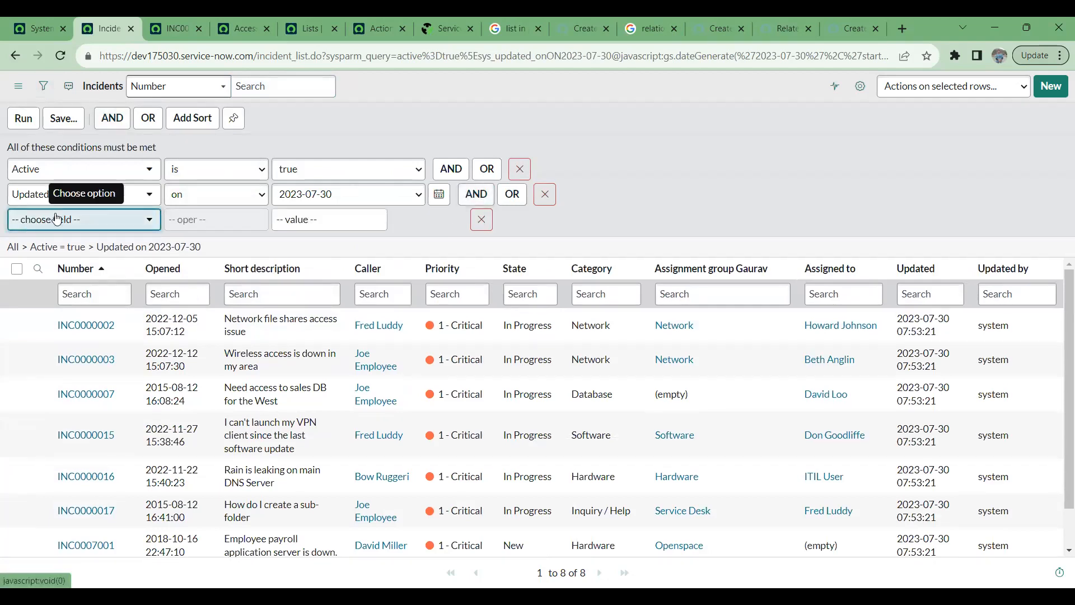
click(57, 219)
text(ca)
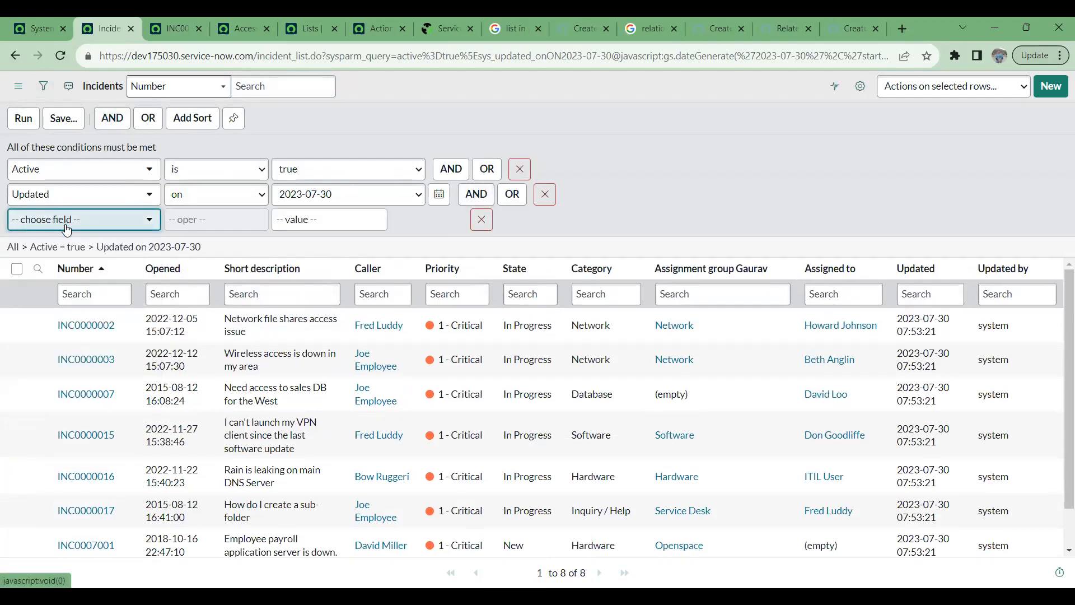
click(70, 270)
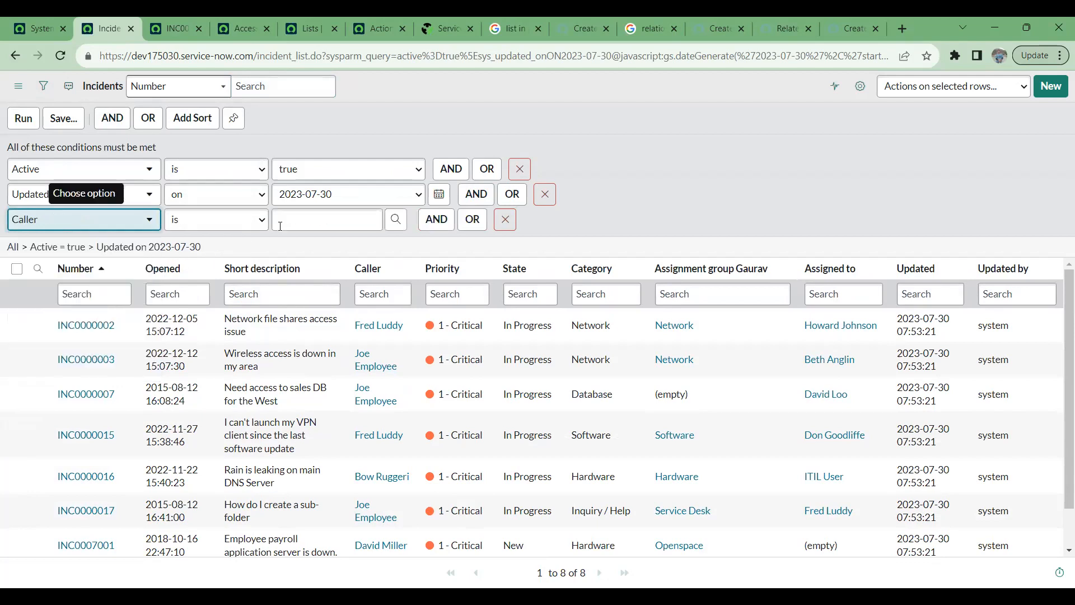
click(298, 219)
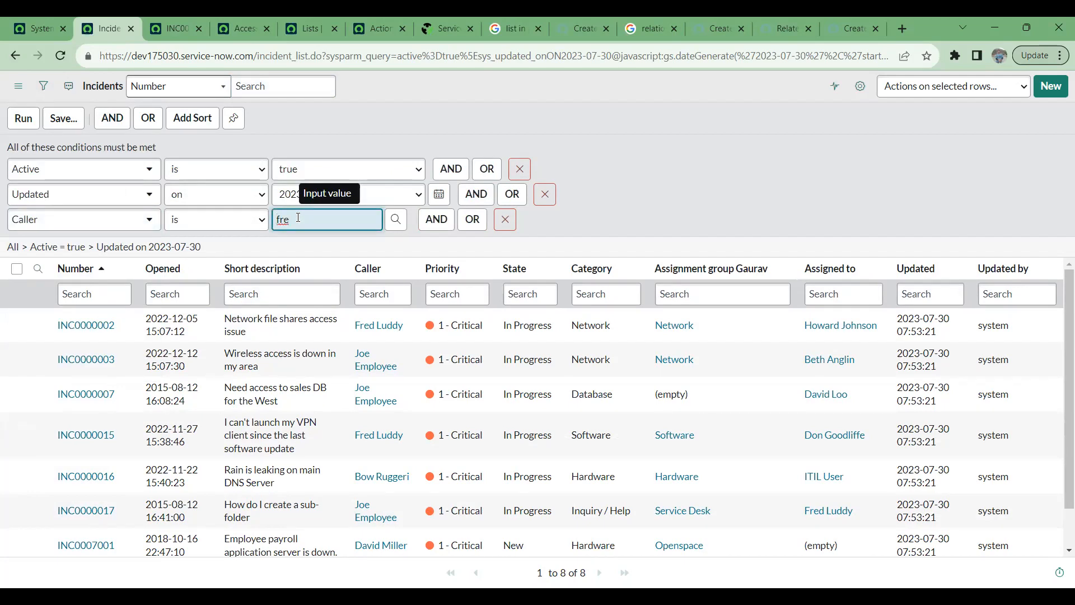
text(fre)
click(302, 255)
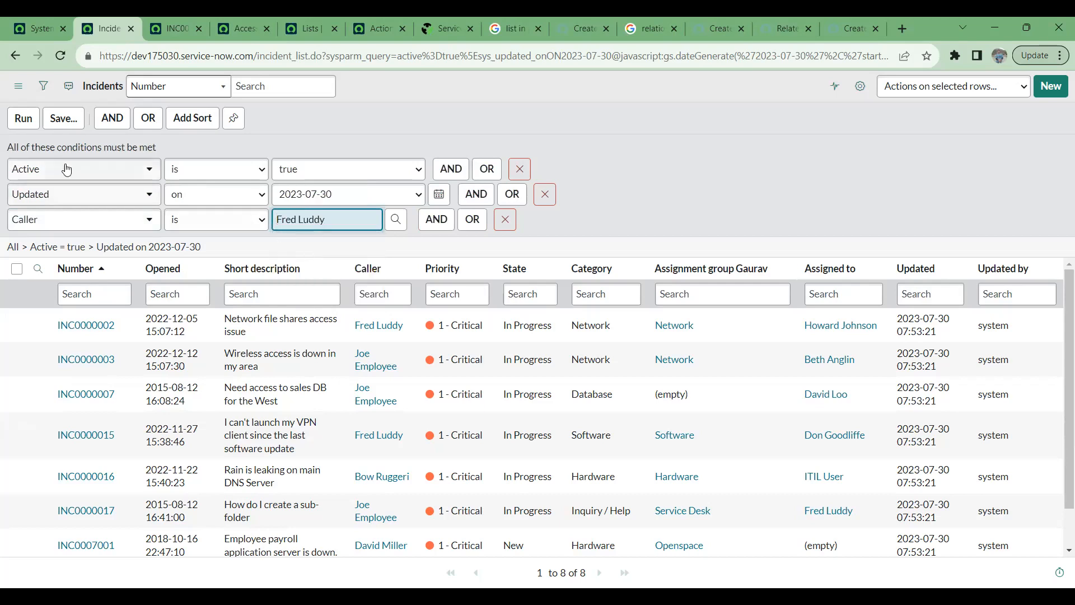
click(23, 117)
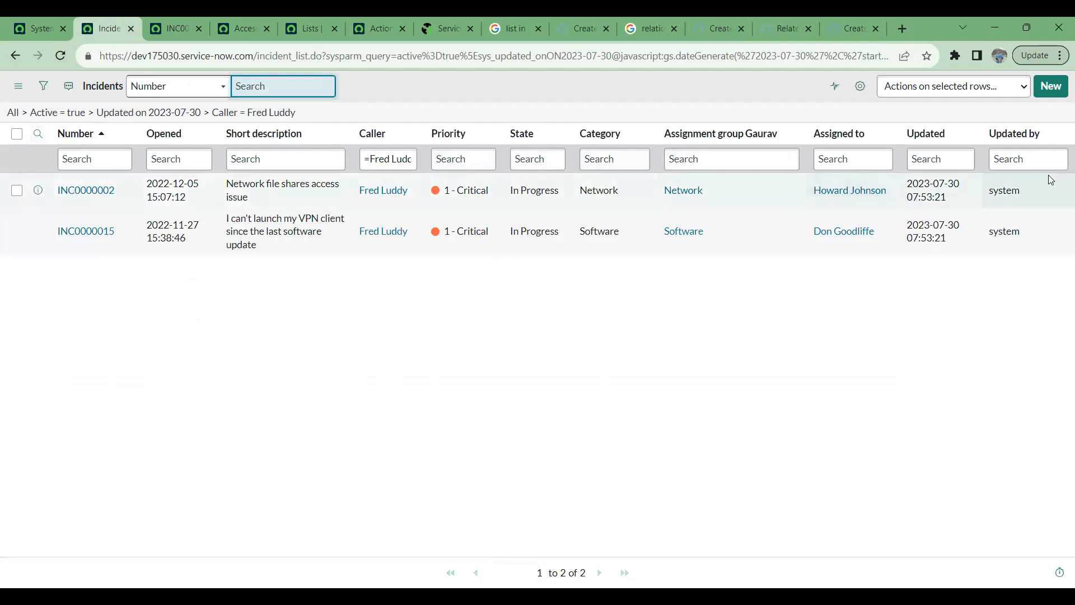
click(67, 112)
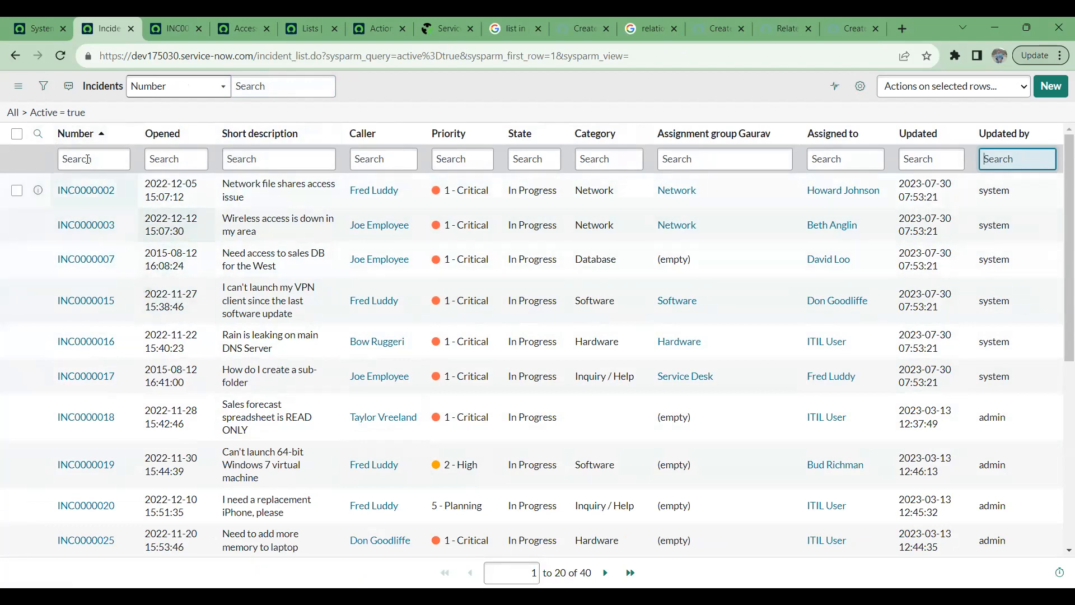
click(273, 88)
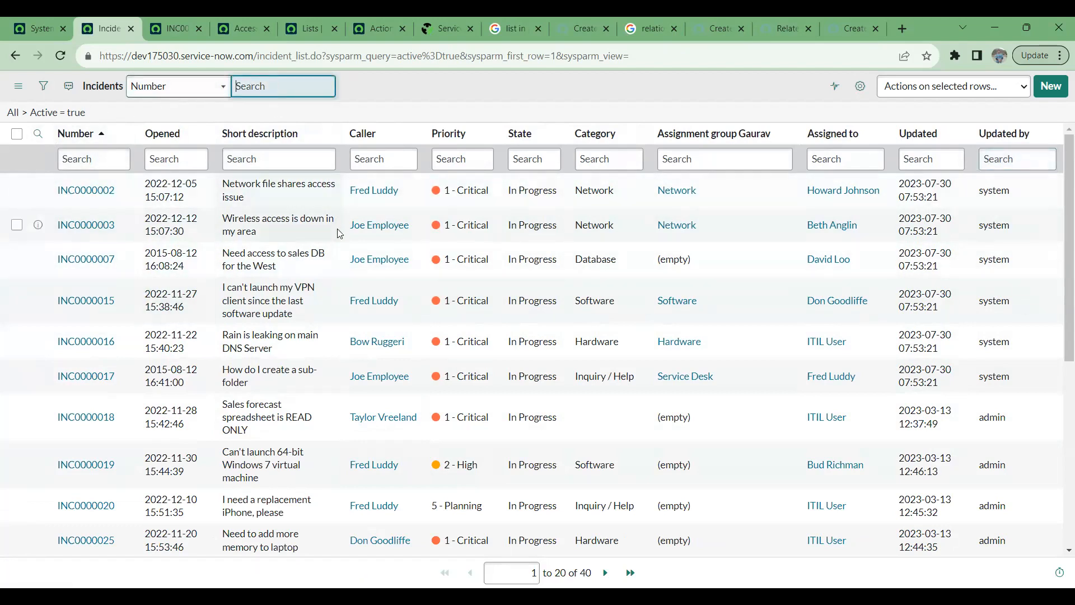
scroll(582, 353, down, 5)
scroll(583, 353, up, 5)
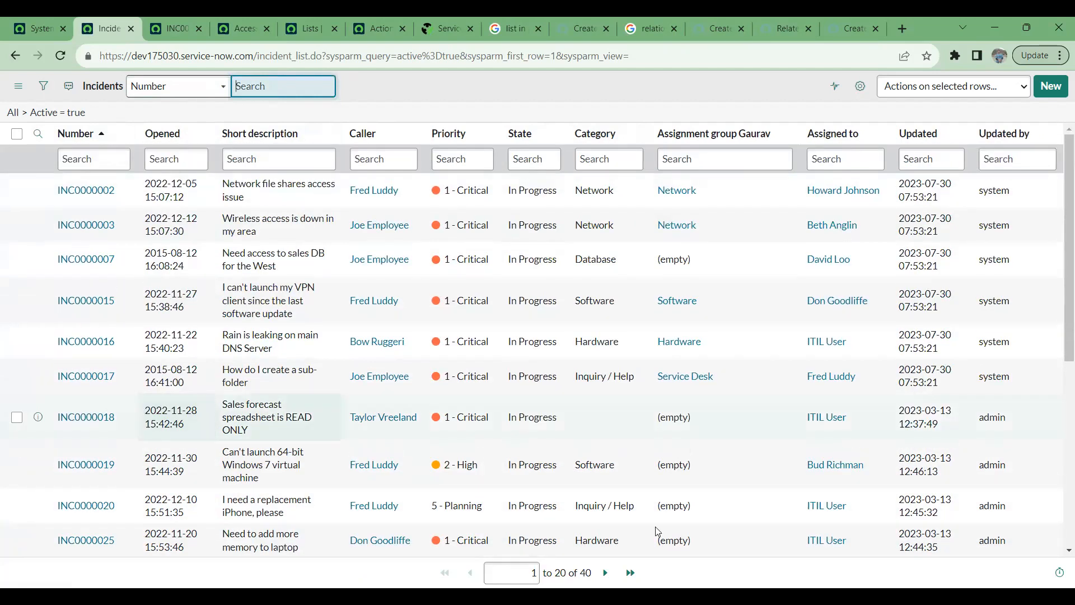
scroll(582, 352, down, 1)
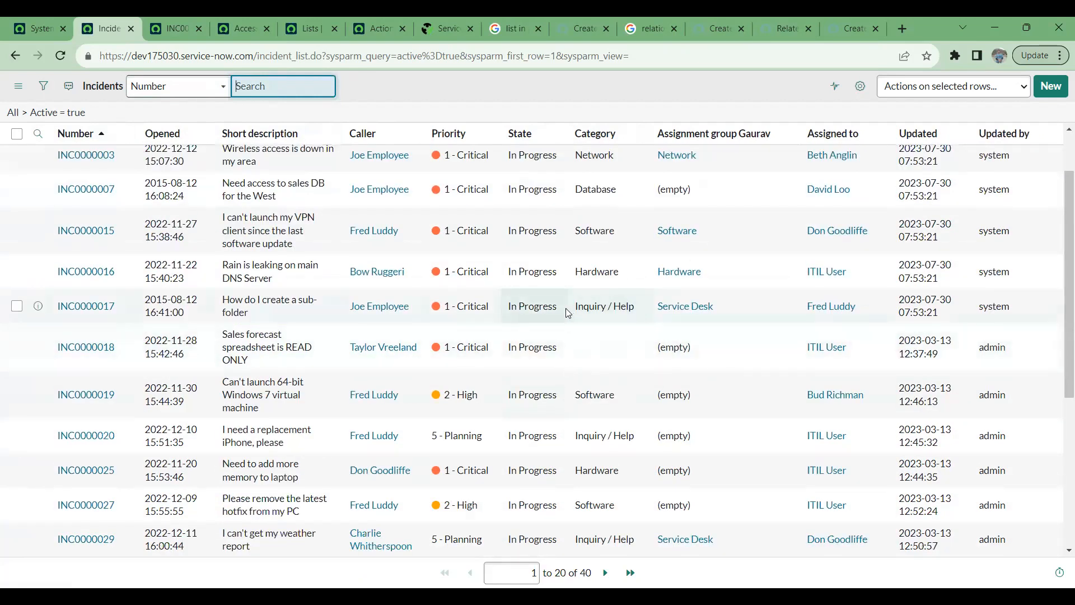
scroll(569, 312, up, 1)
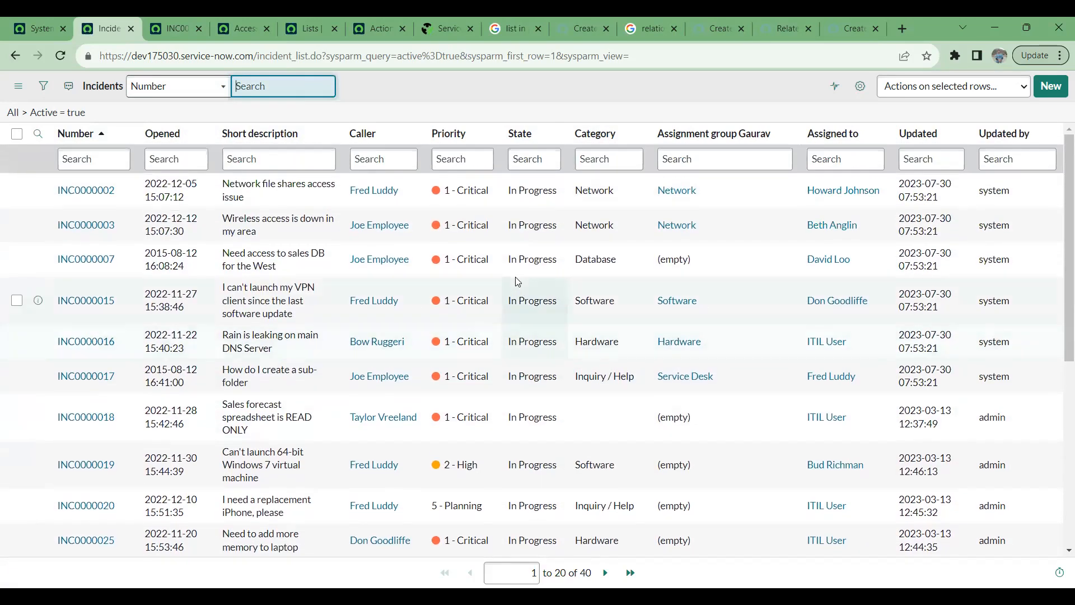
click(192, 96)
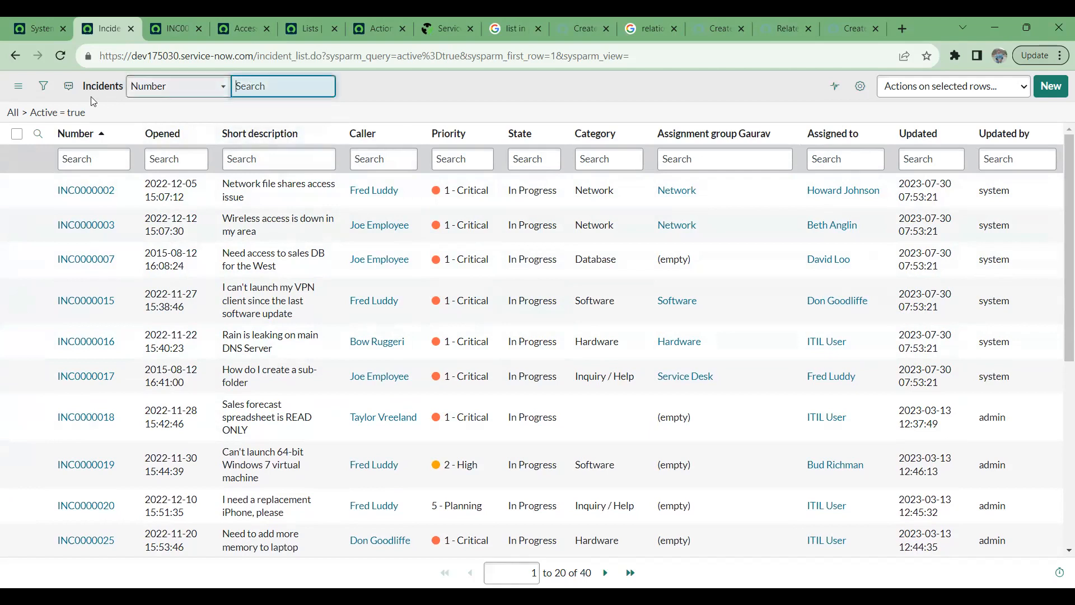
Filter the active incidents with an added AND condition that the assignment group is Network, and run it.
click(49, 90)
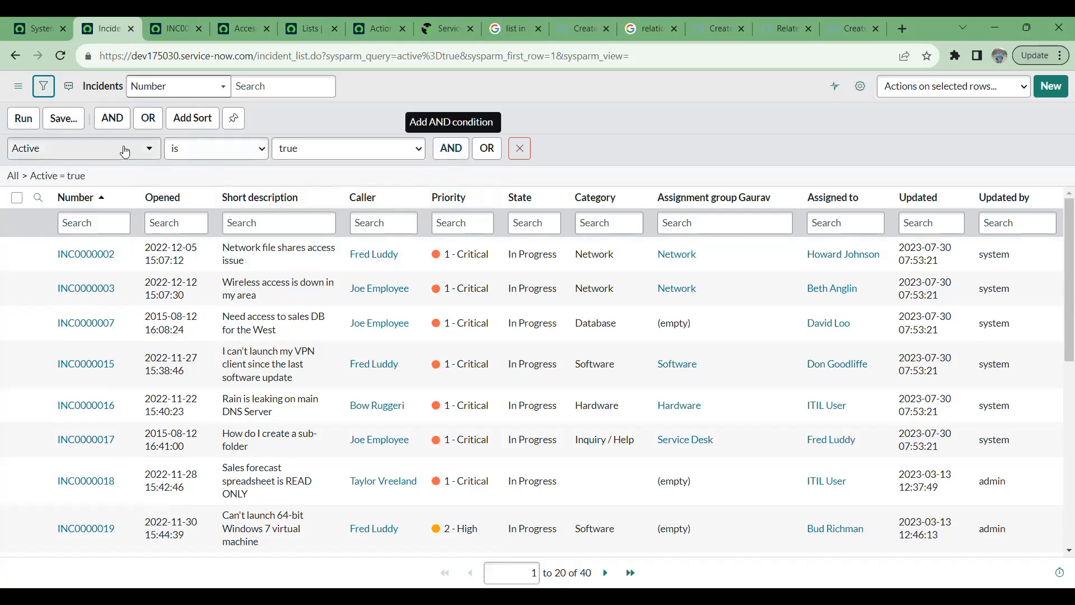
click(451, 148)
click(132, 195)
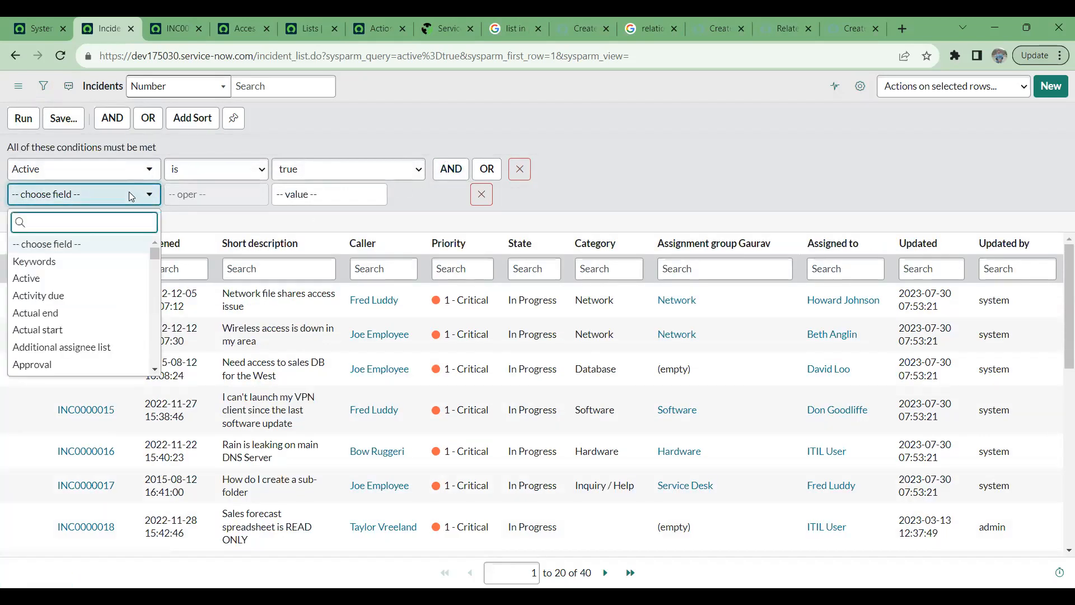
text(assig)
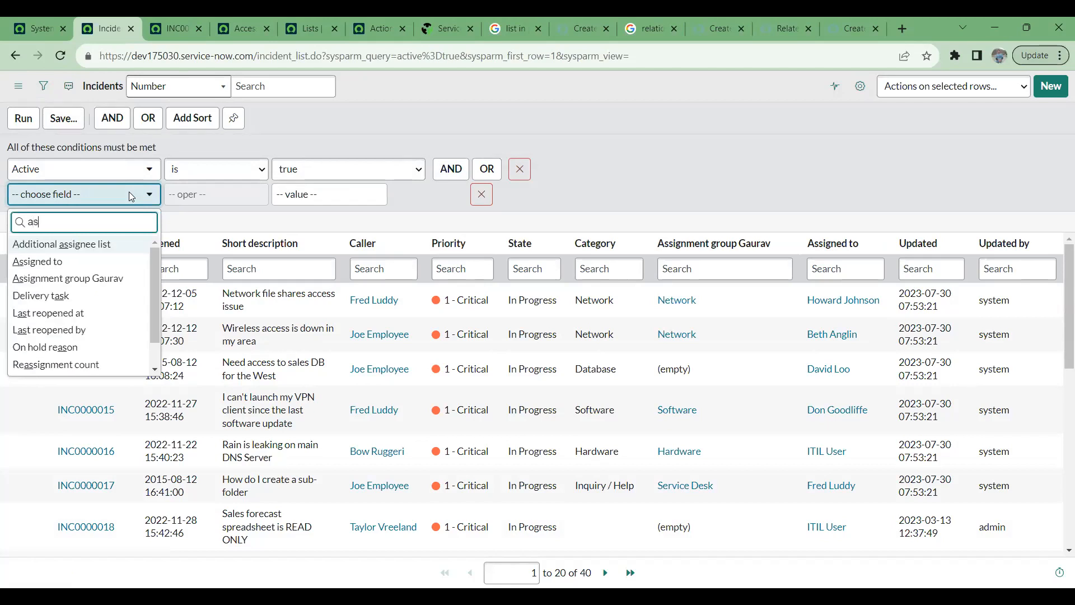
click(68, 278)
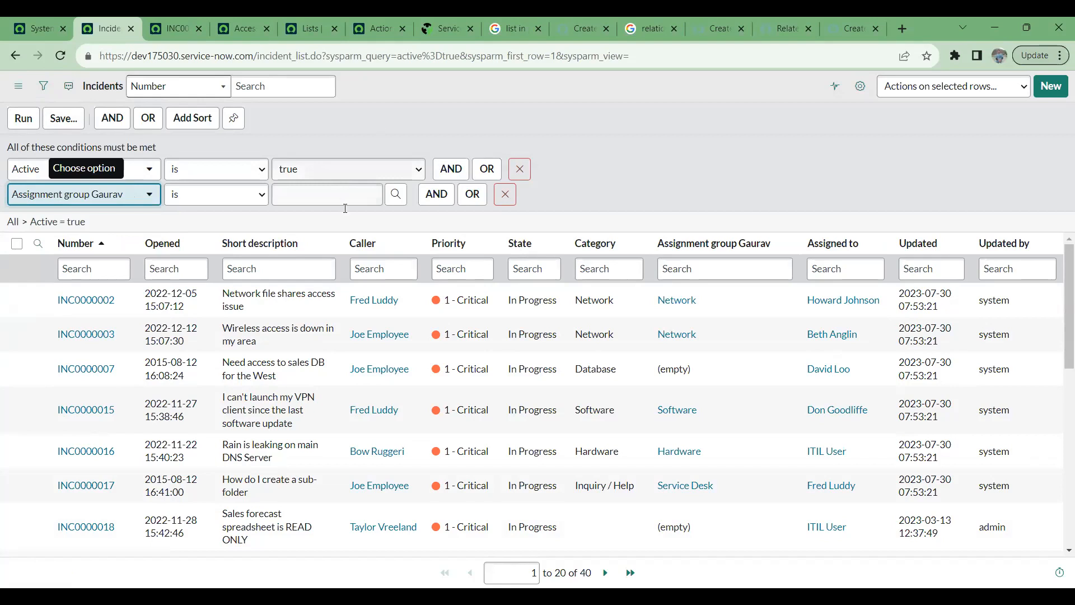
click(333, 191)
text(NE)
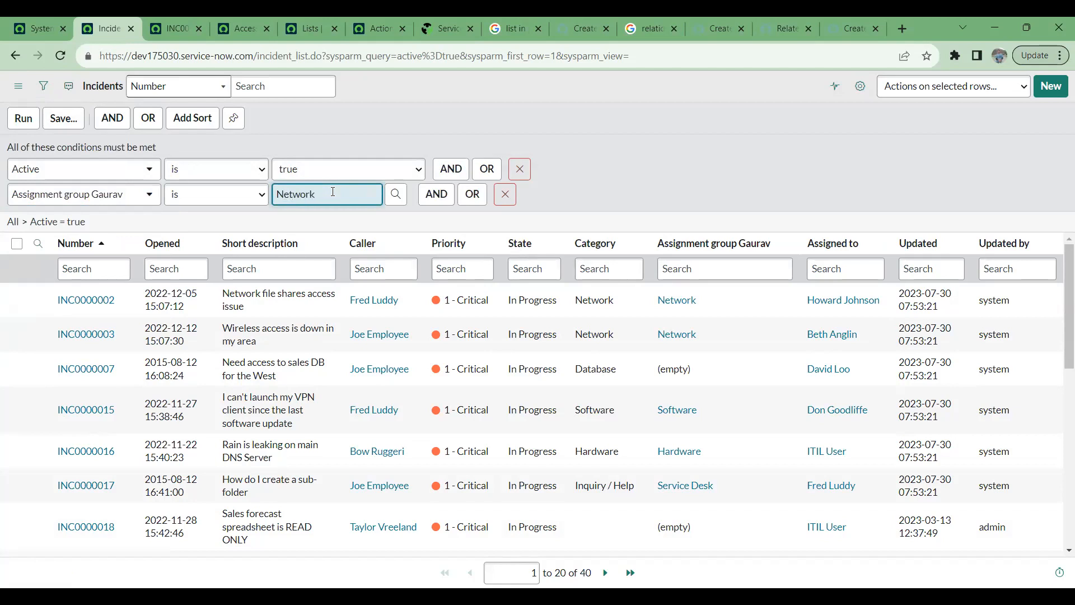
click(329, 215)
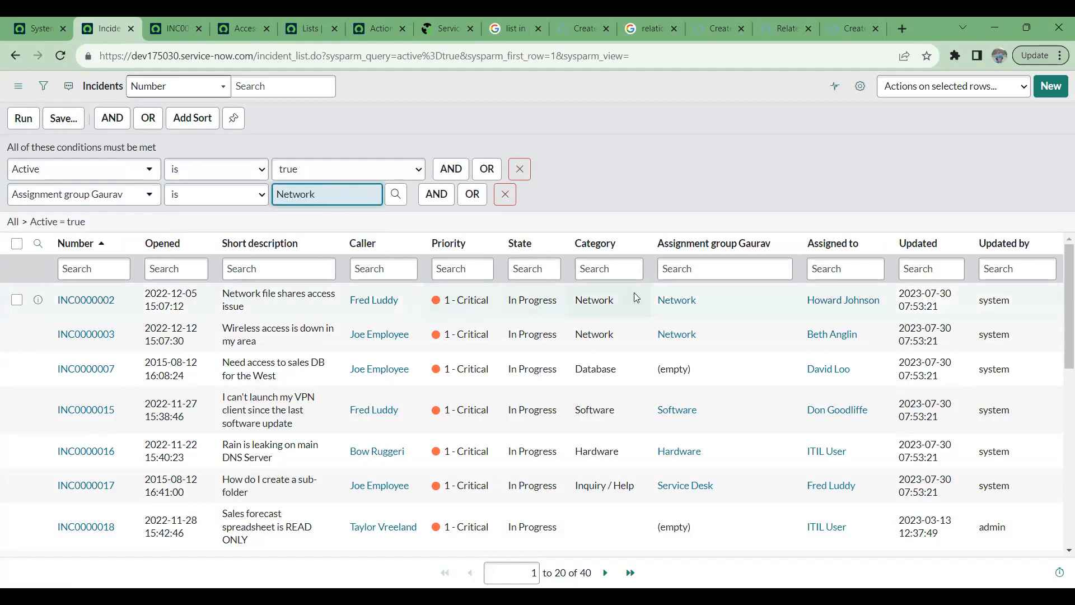
click(23, 117)
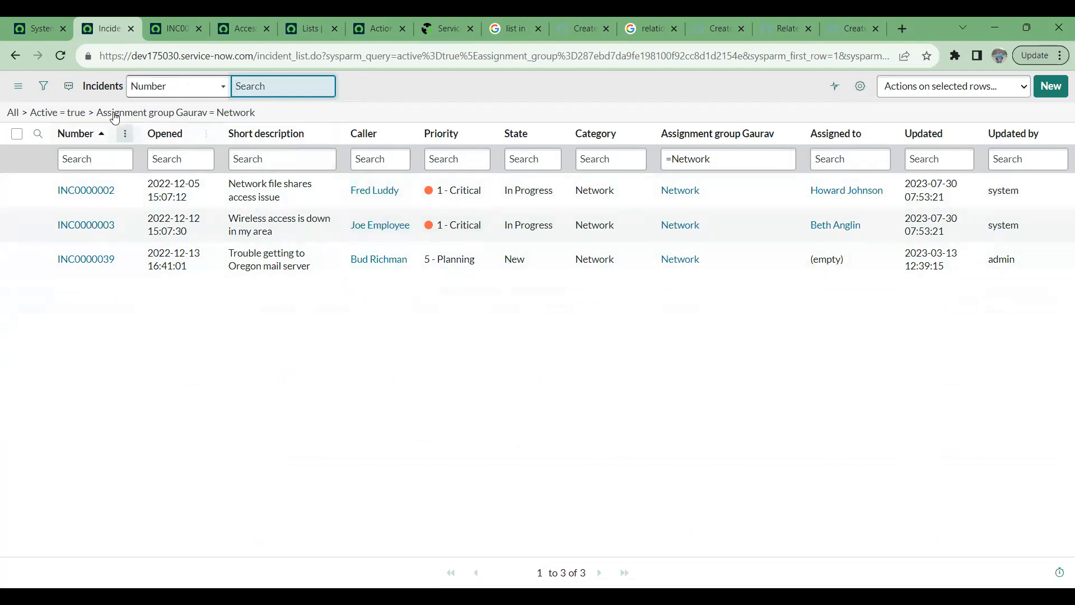
Add an a-to-z sort on Active to the current filter and save it for personal use under the owner's first name plus Lists.
click(43, 87)
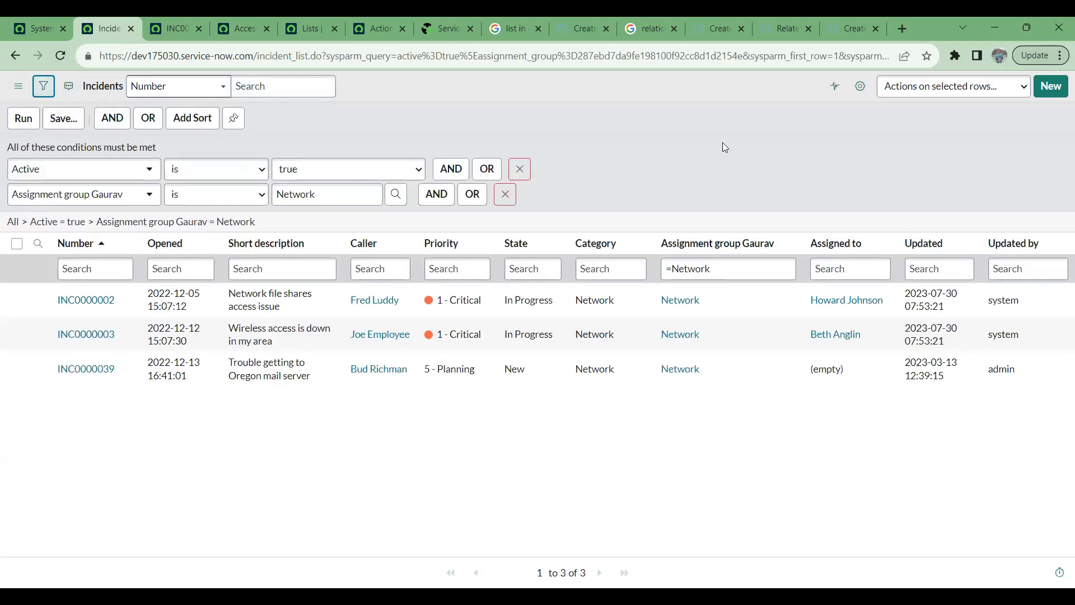
click(193, 119)
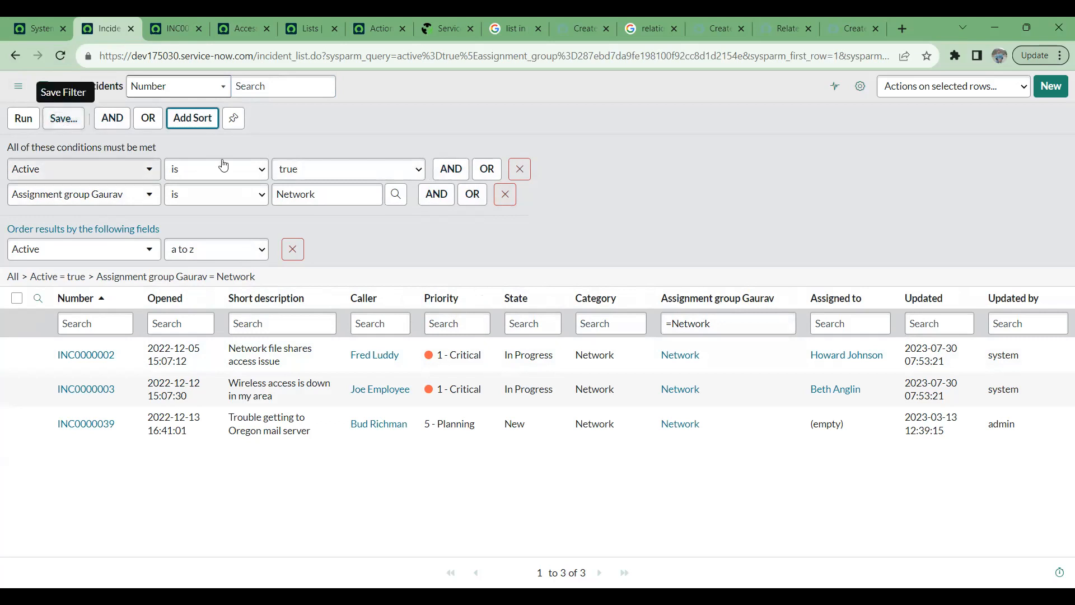
click(65, 119)
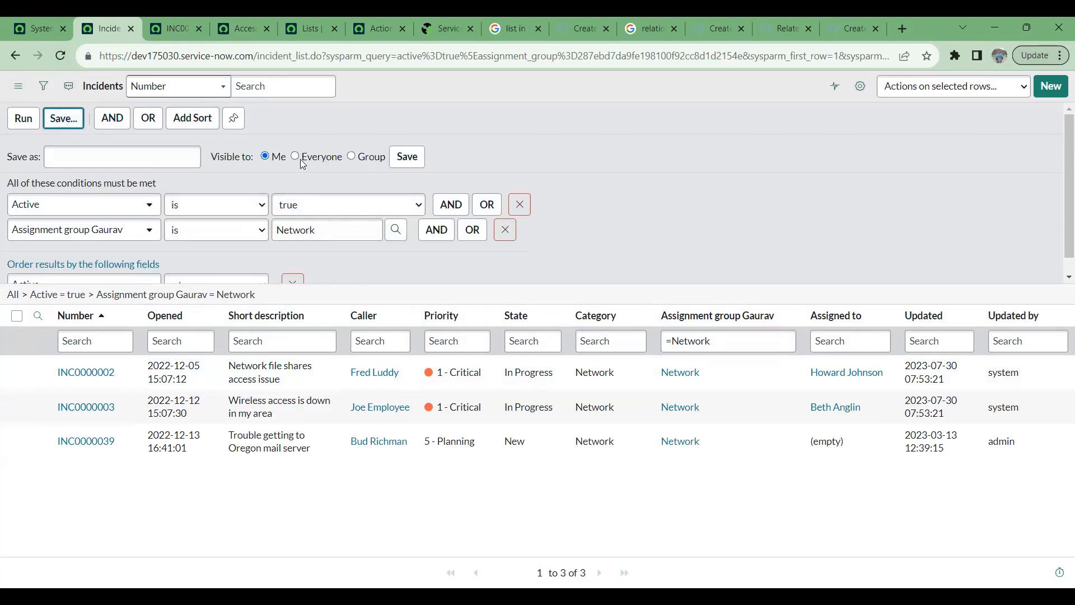
click(194, 157)
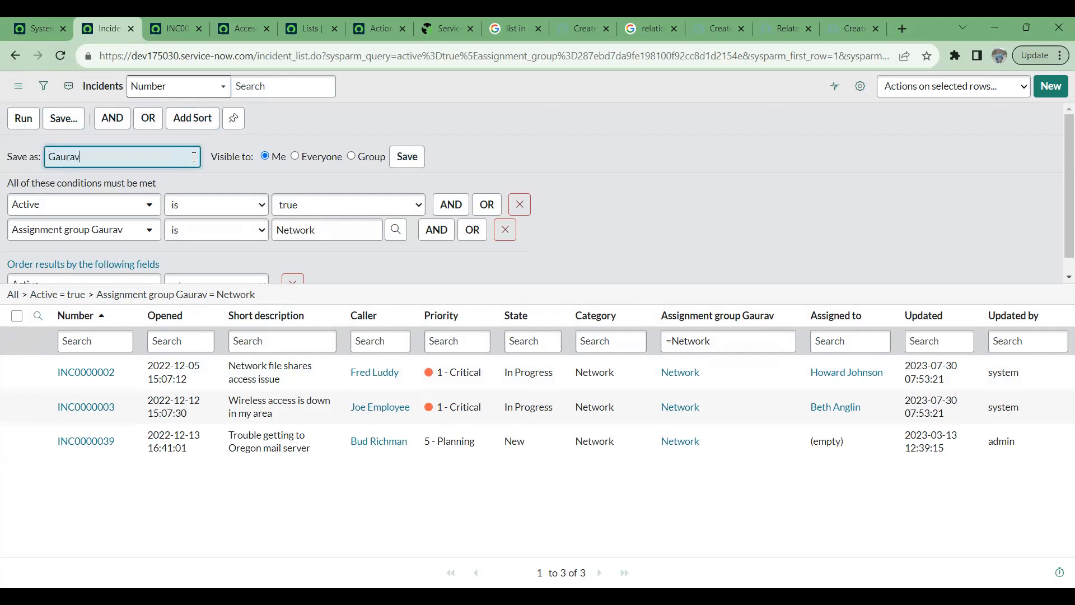
text(Gaurav Lists)
click(413, 162)
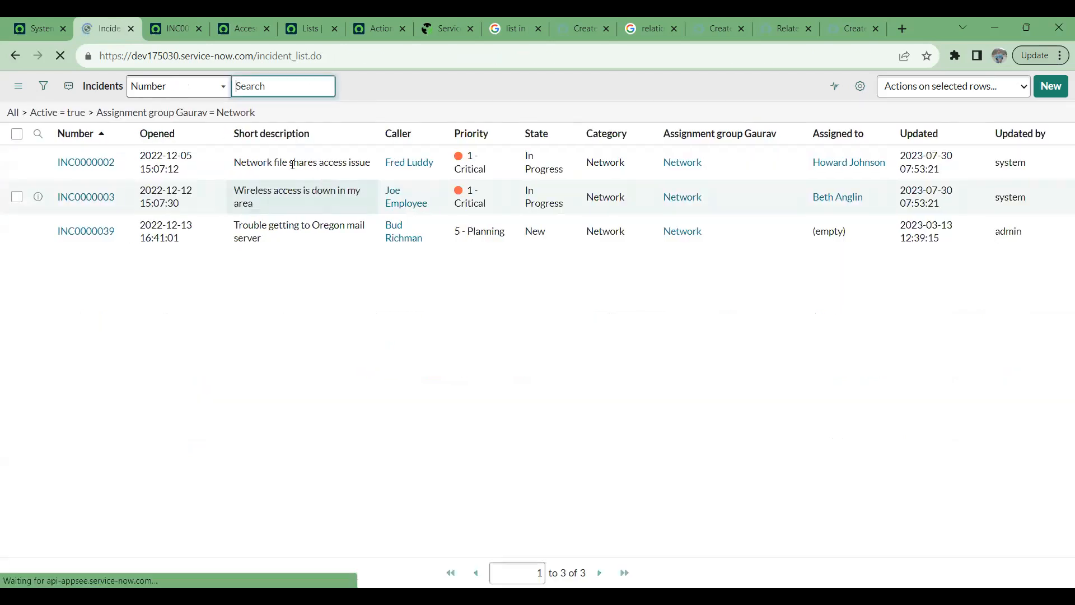
Apply the newly saved personal filter to the incident list.
click(25, 85)
mouse_move(52, 93)
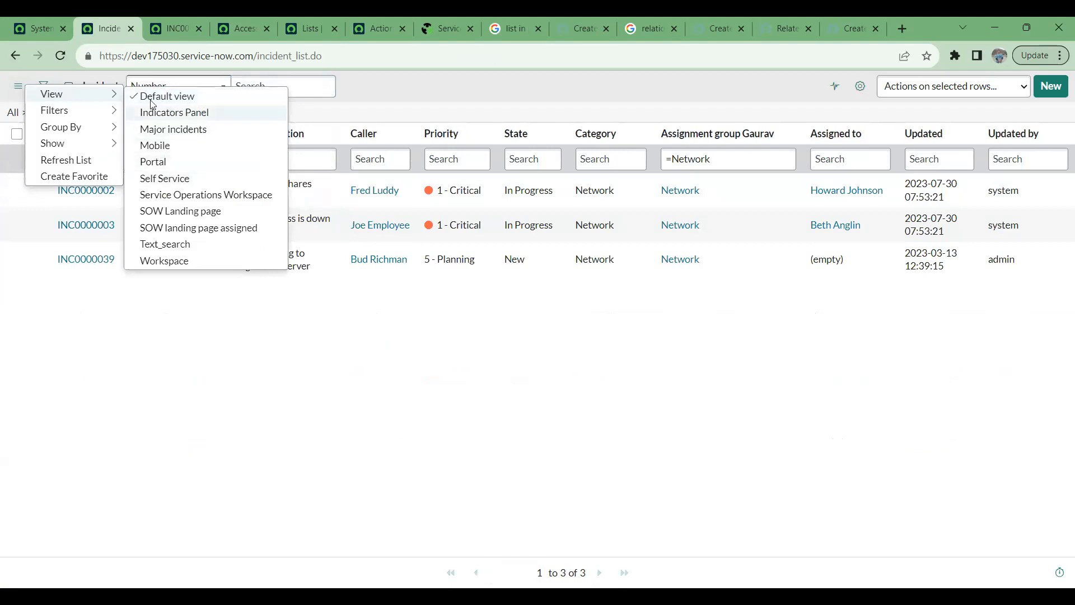
mouse_move(98, 111)
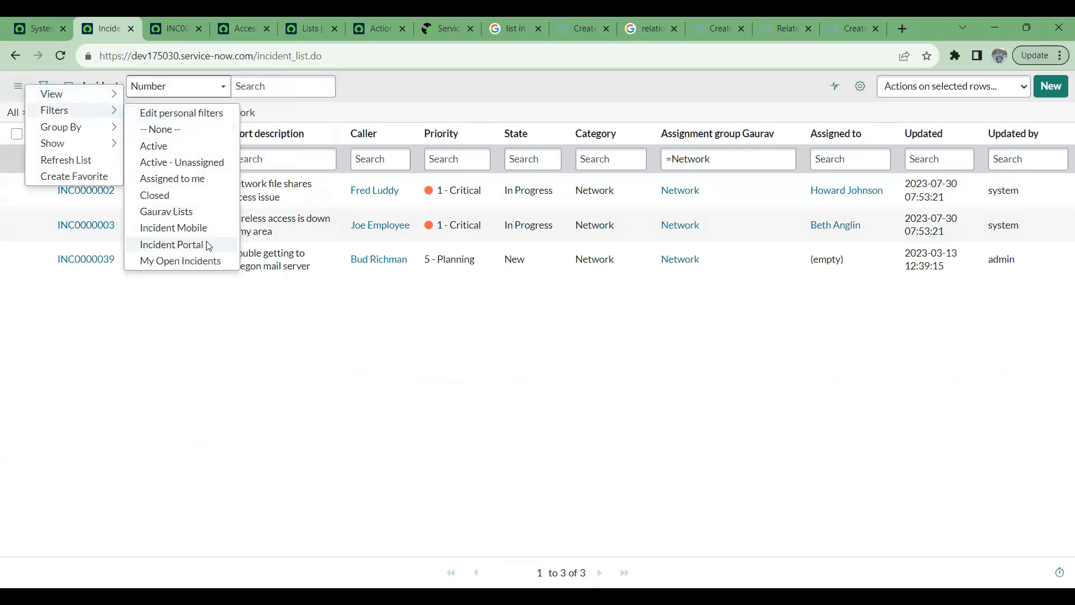
click(190, 212)
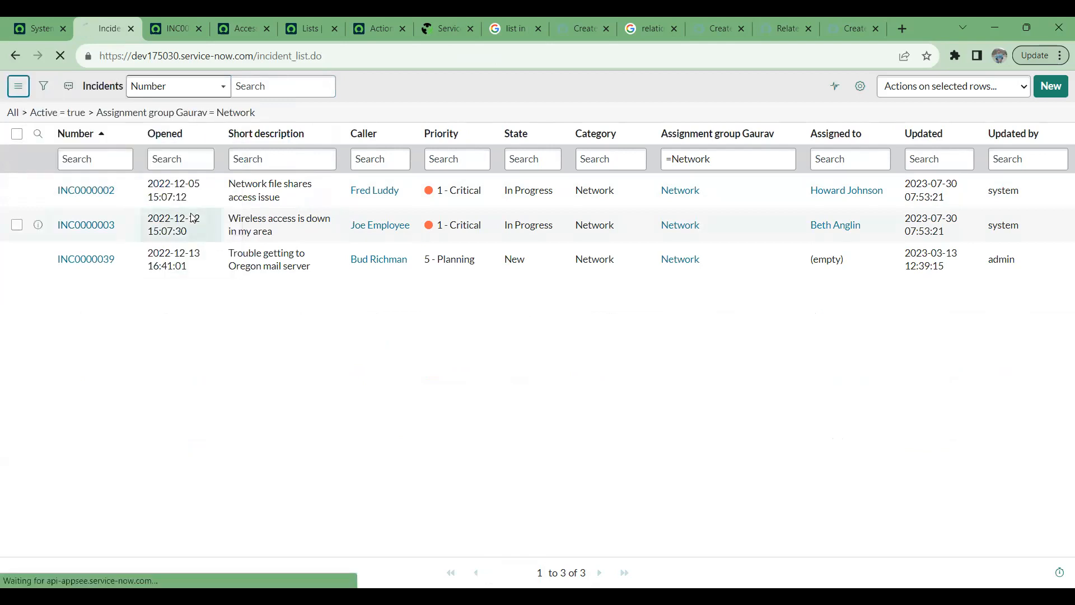
Clear all conditions to list every incident, and reapply the saved personal filter.
click(12, 112)
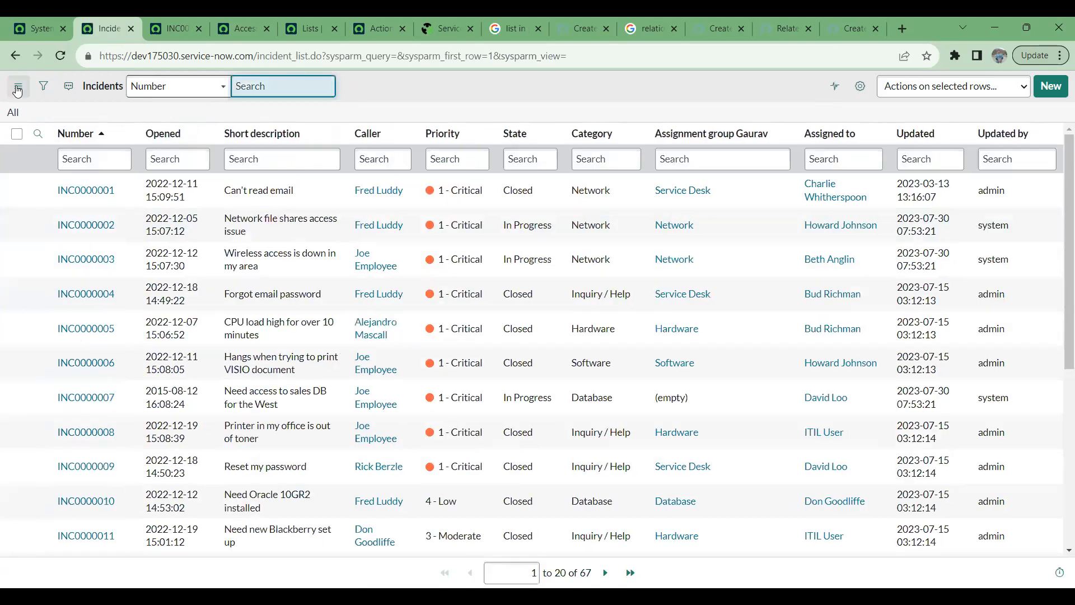
click(18, 86)
mouse_move(68, 111)
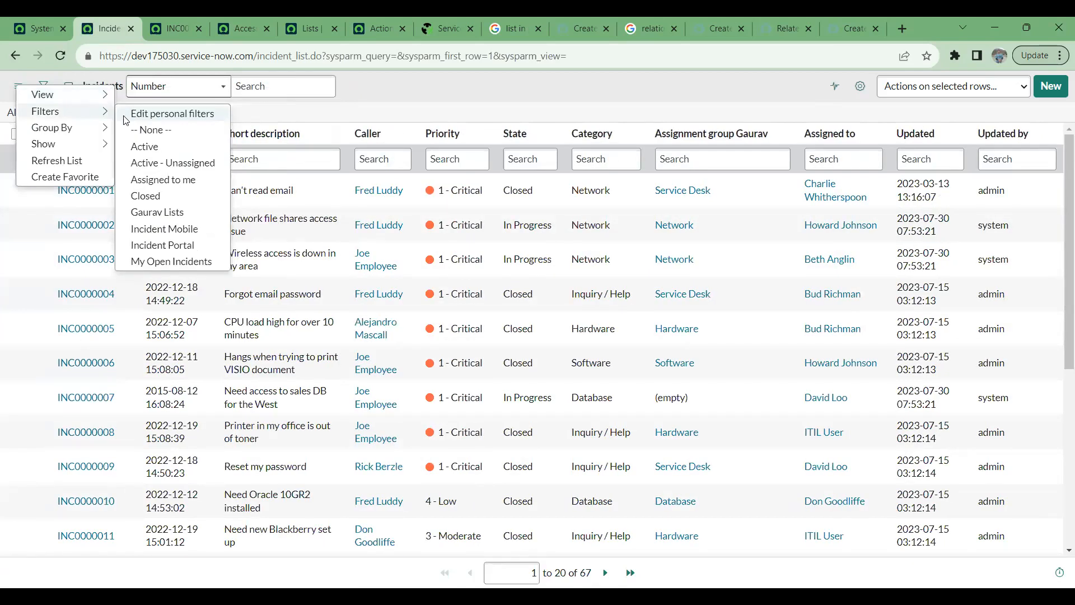
click(162, 212)
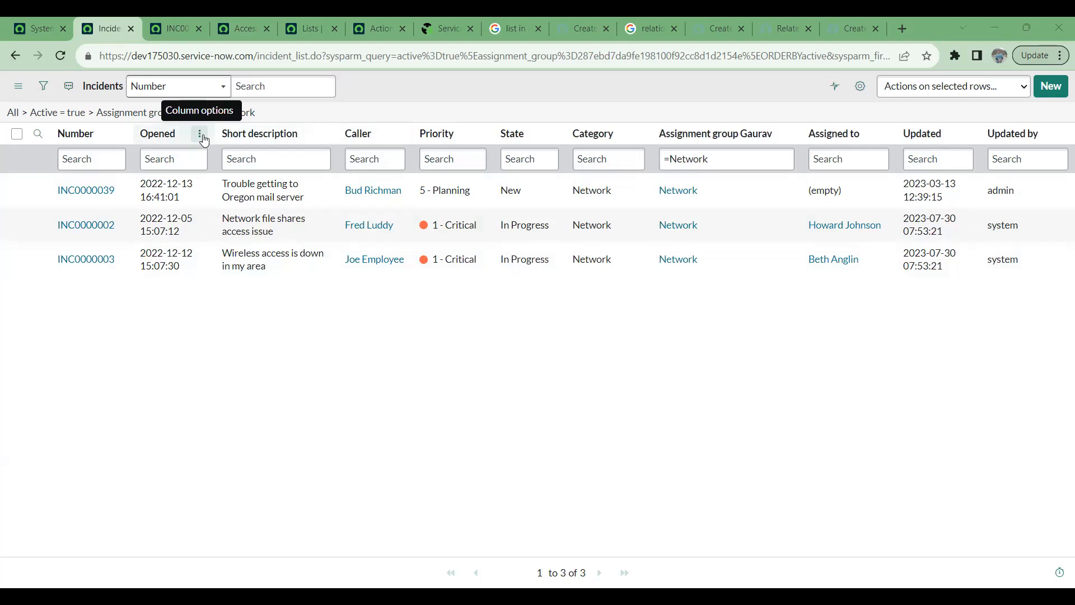
Examine the options of the Opened column and the views offered for the incident list.
click(201, 134)
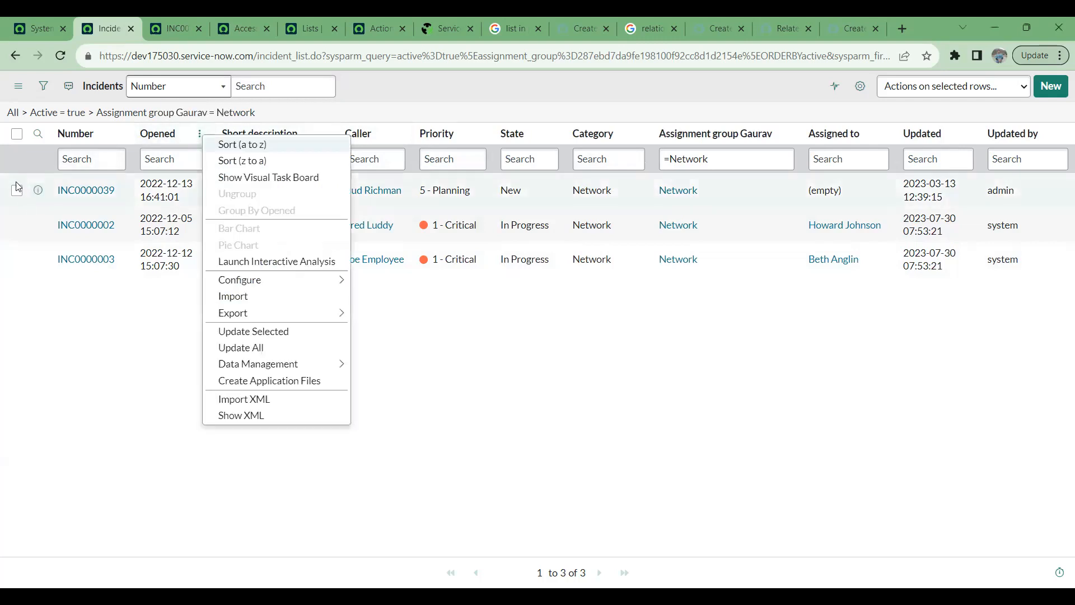
click(19, 85)
mouse_move(79, 96)
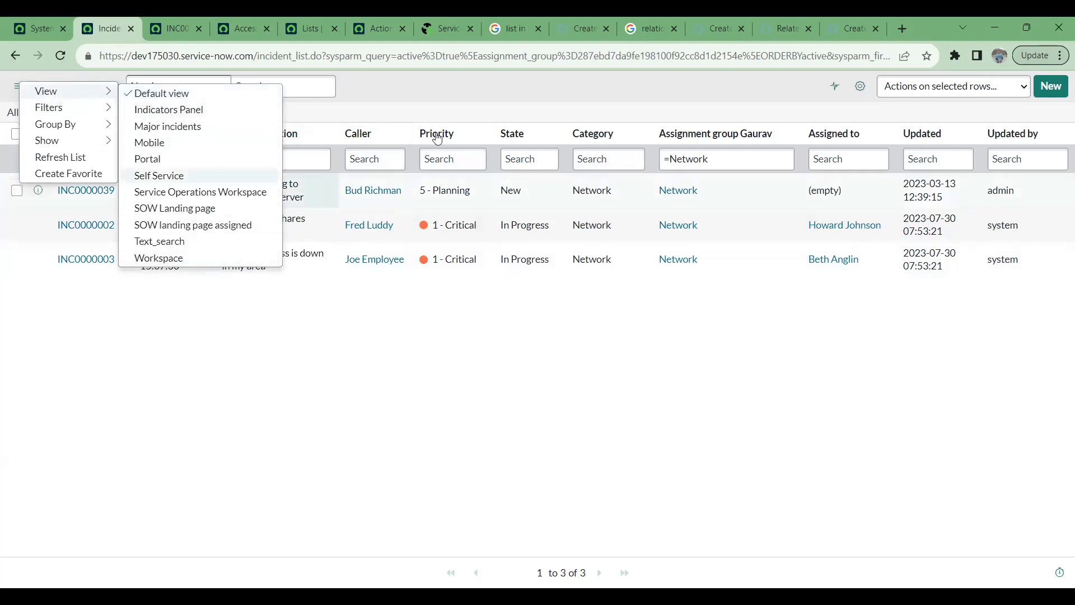
Compare the views offered on the INC0009009 incident form with the incident list's views and filters.
click(168, 29)
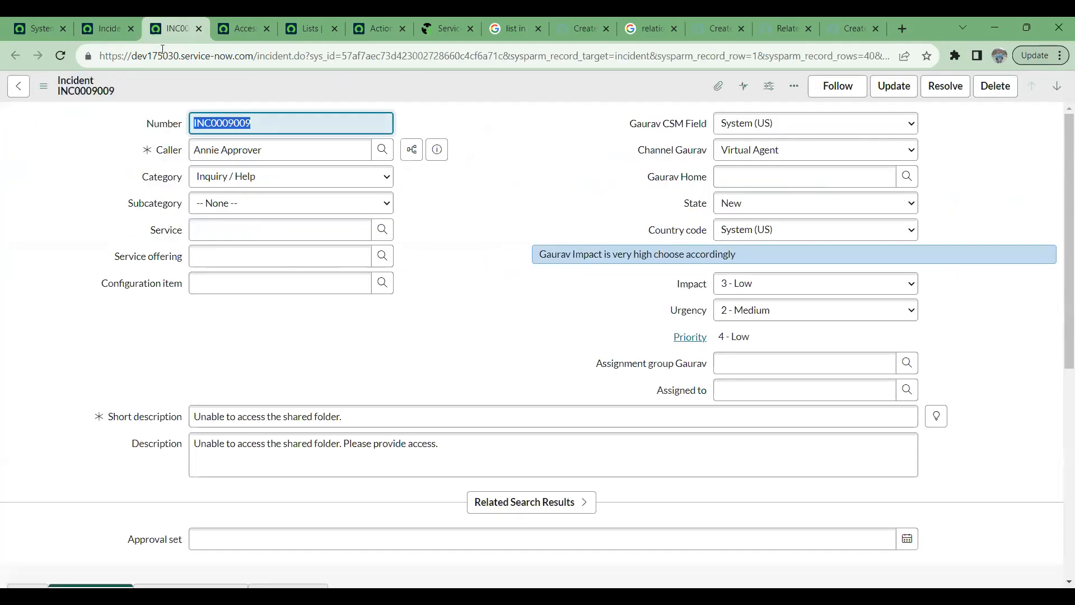
click(43, 85)
mouse_move(155, 347)
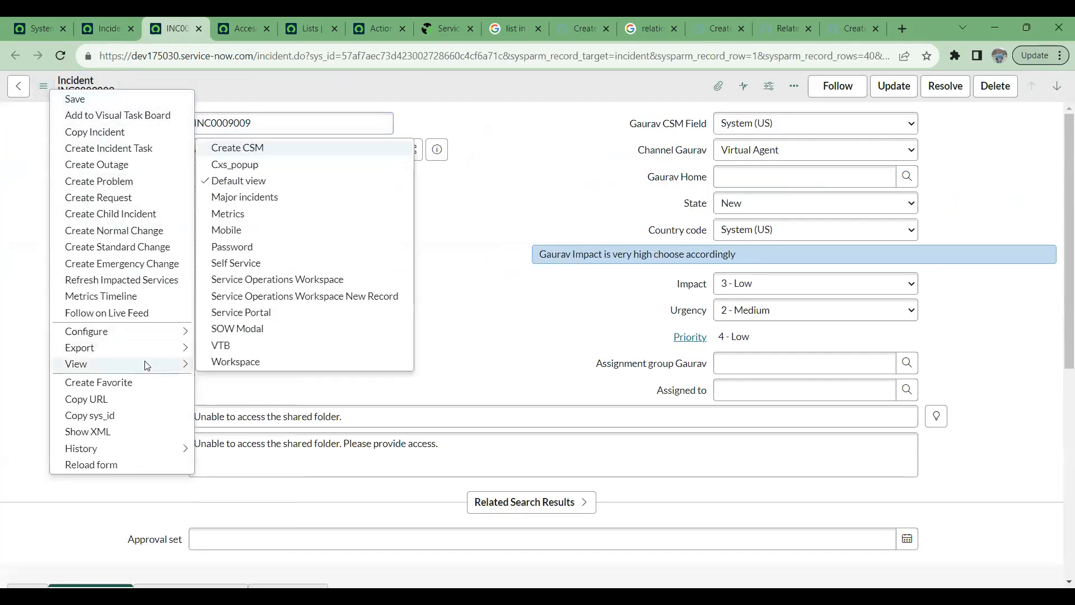
click(87, 26)
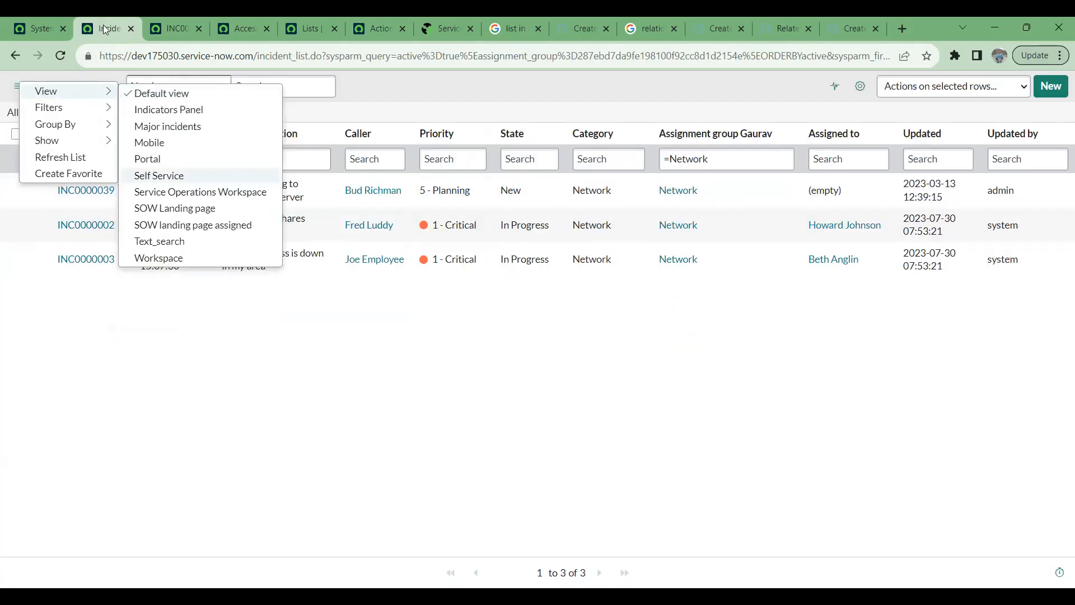
mouse_move(83, 146)
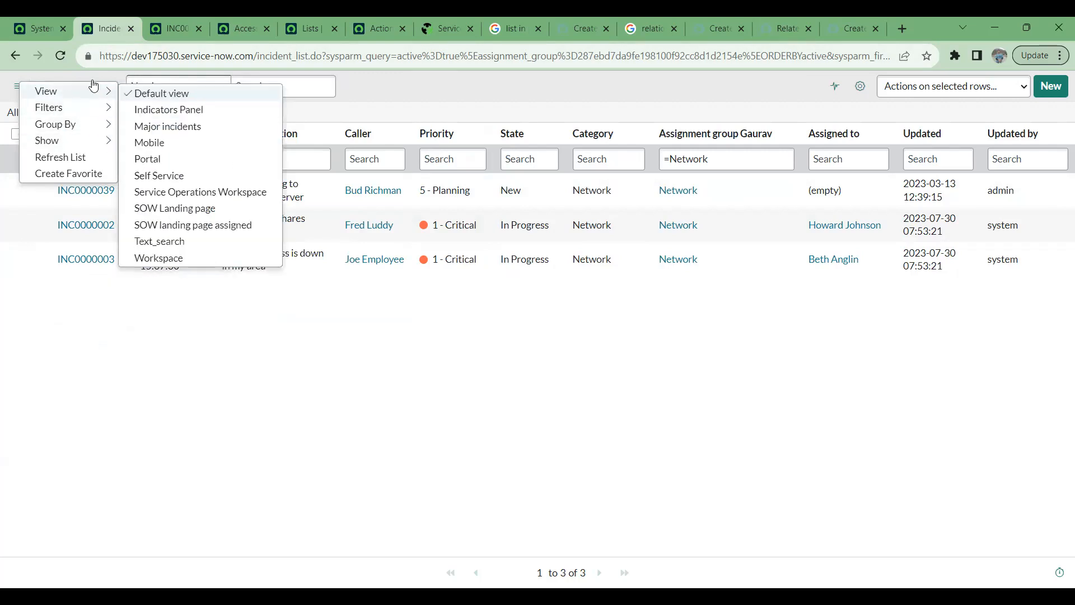
mouse_move(98, 91)
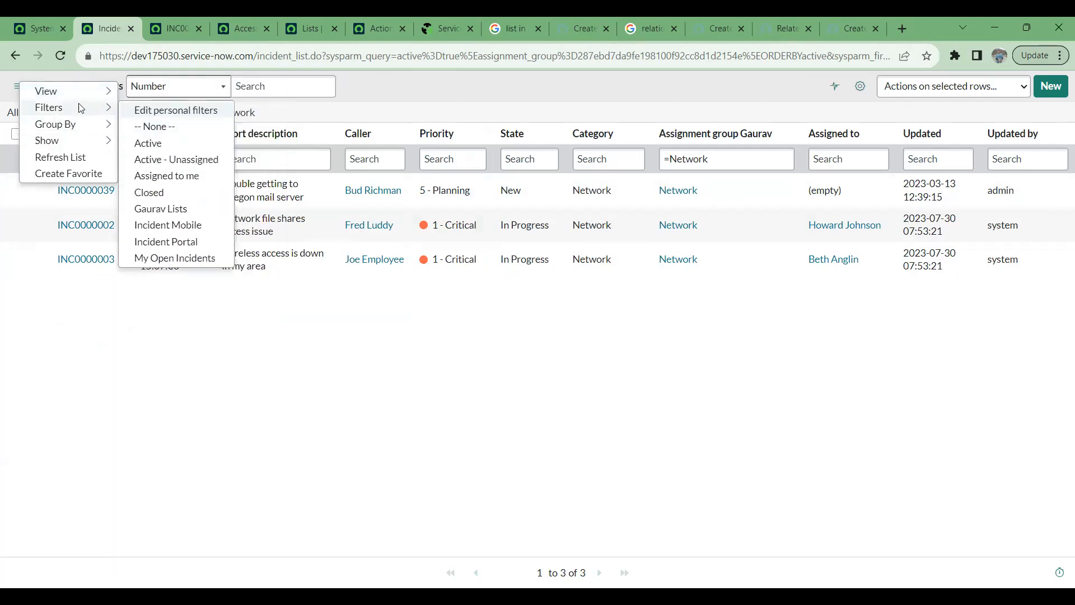
click(171, 25)
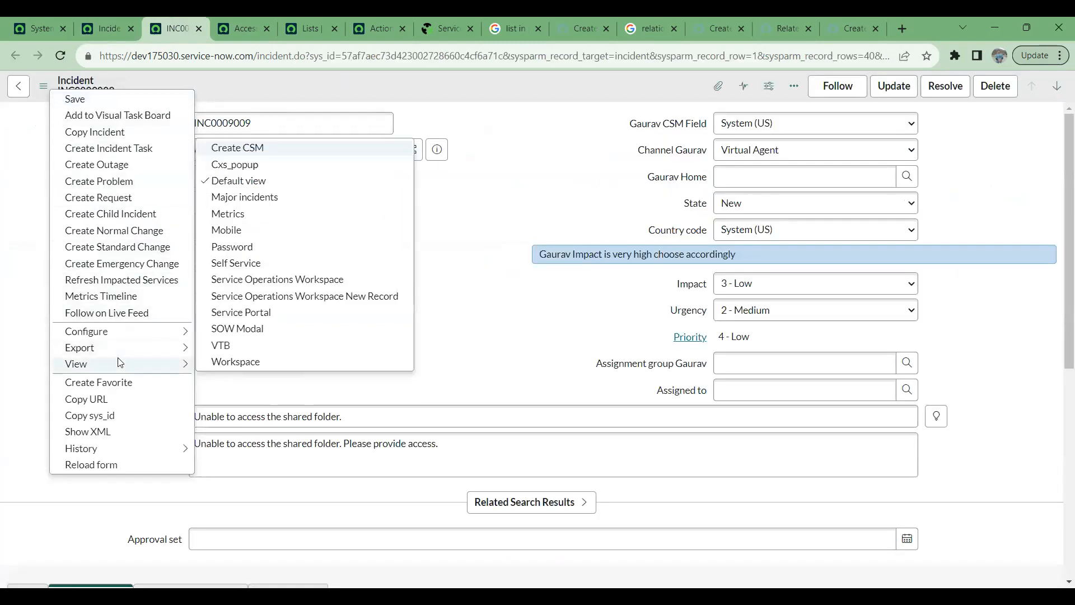
mouse_move(123, 363)
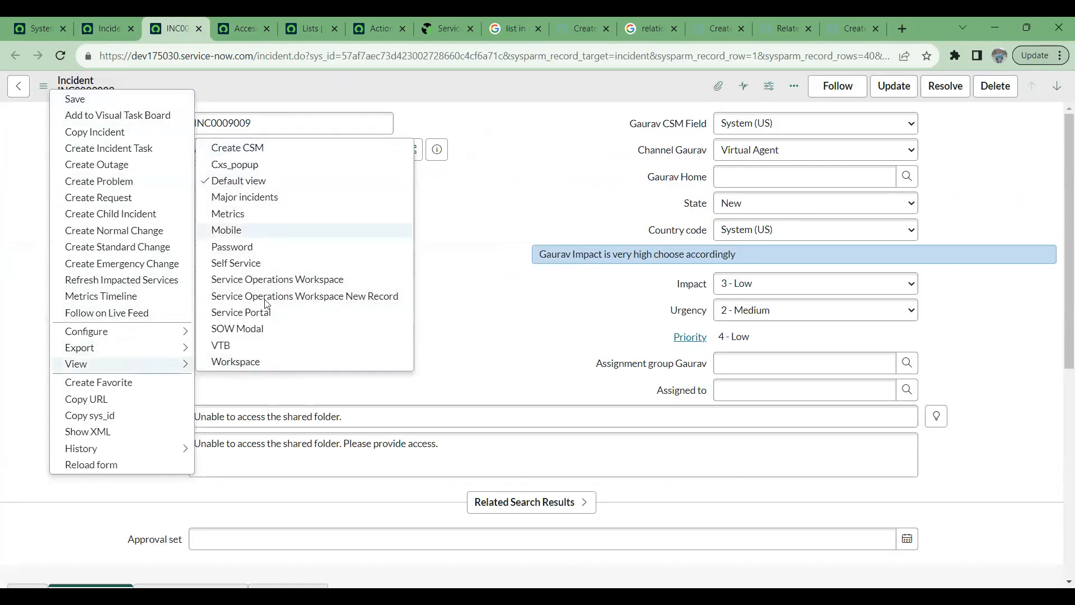
Review the incident list's Group By fields and its views, and close the list options.
click(95, 25)
mouse_move(115, 123)
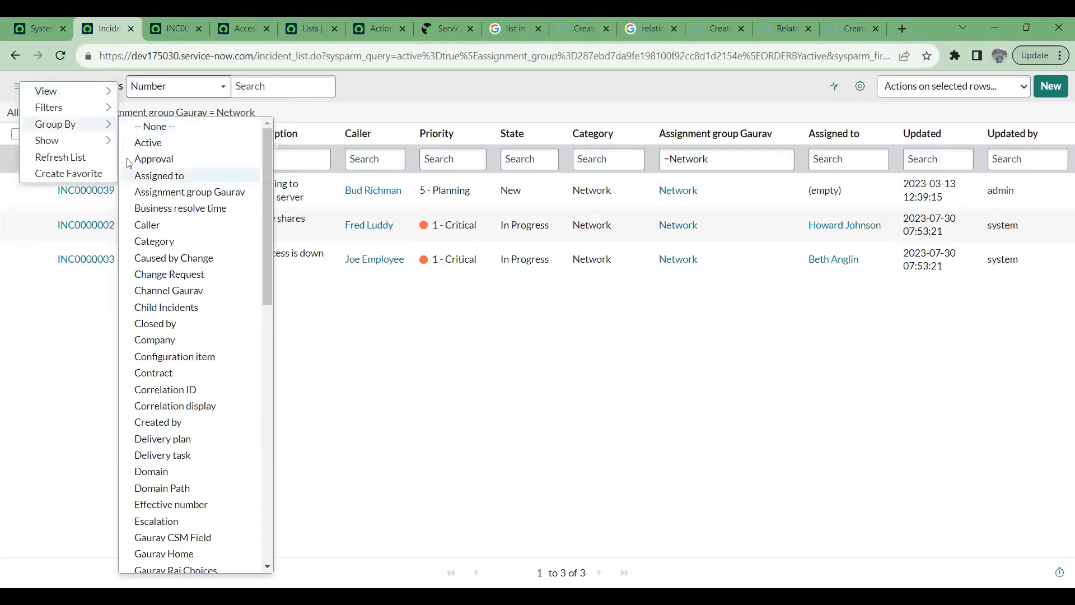
mouse_move(108, 92)
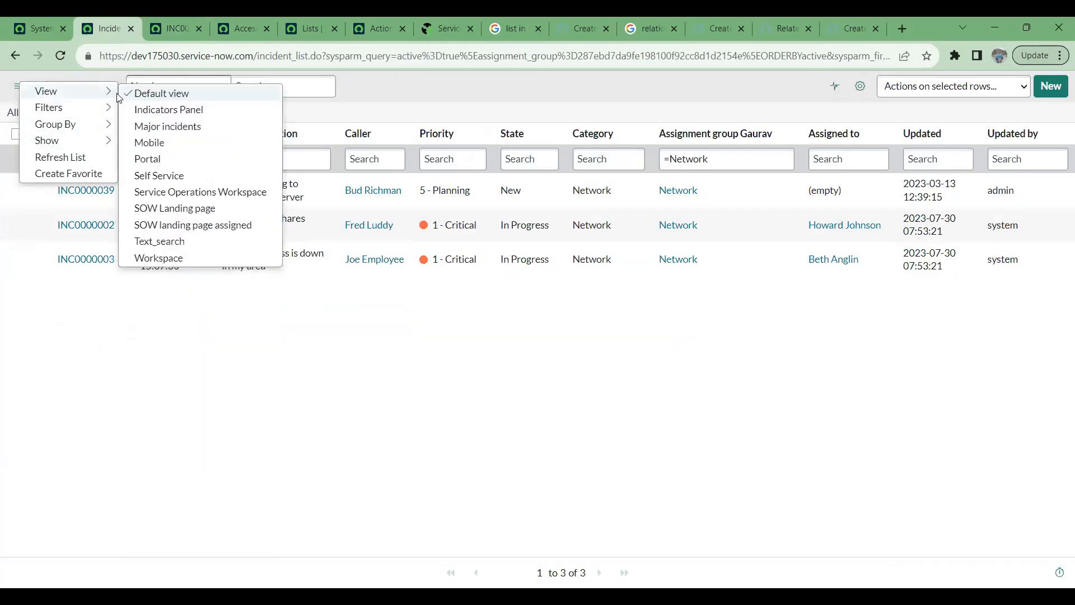
click(311, 372)
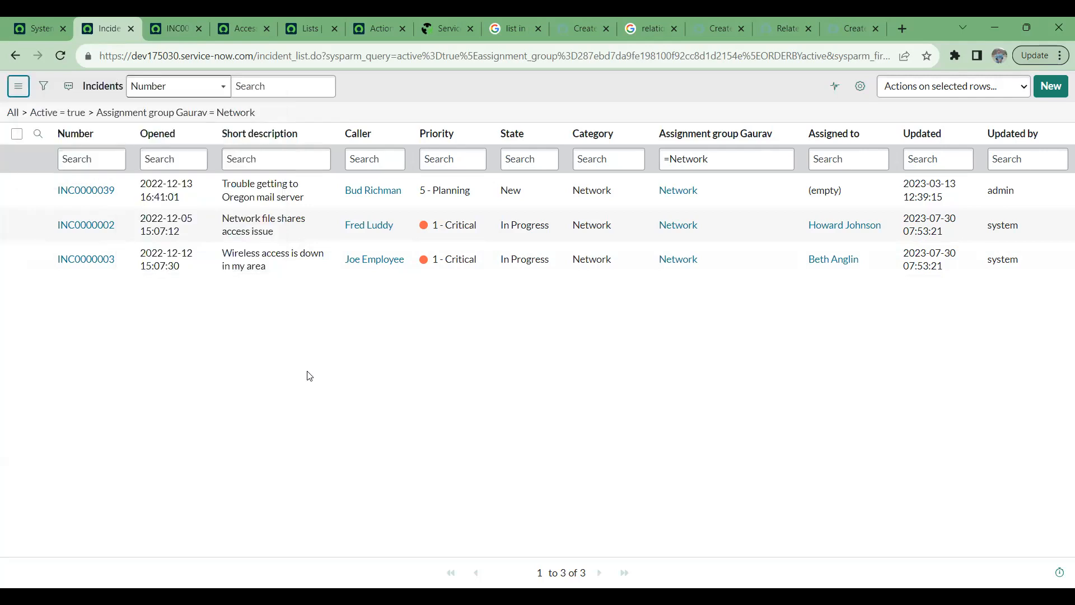
Display the natural-language query field above the incident list.
click(68, 91)
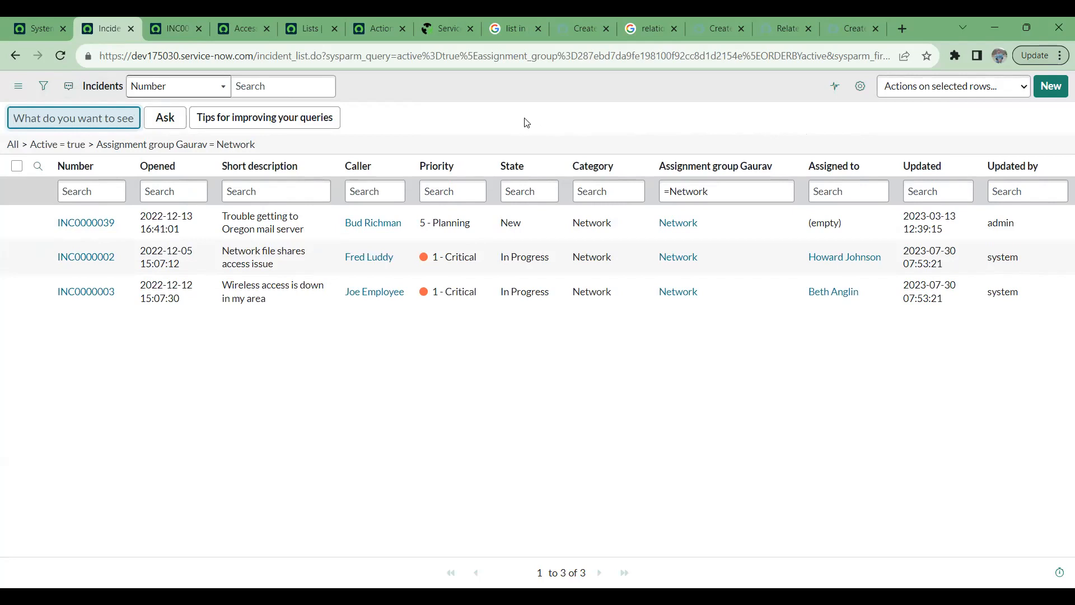
click(536, 99)
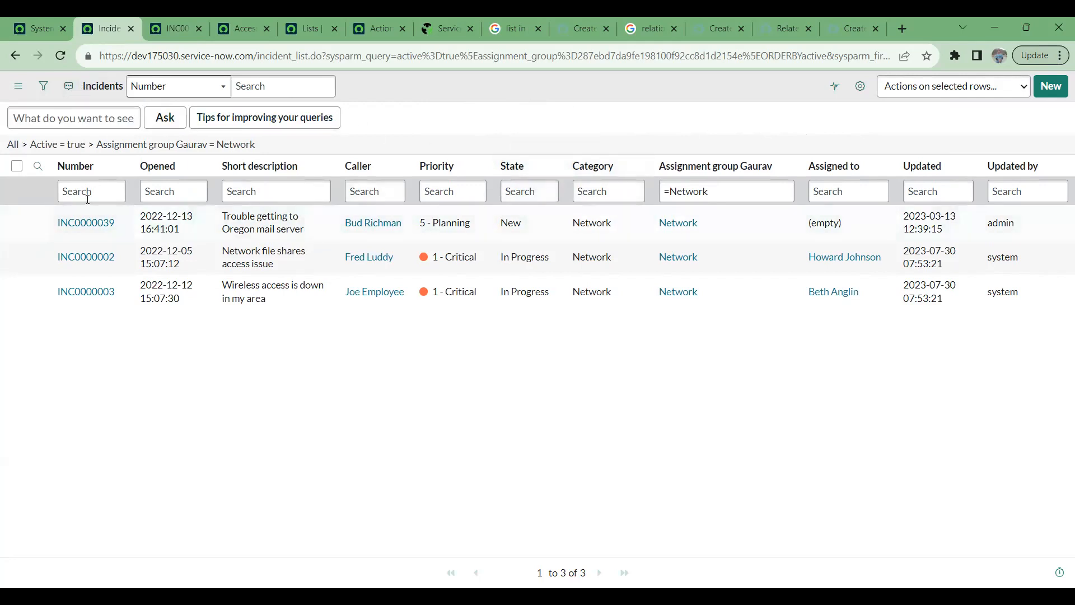
Select and deselect all listed incidents, and do the same with only INC0000003 and INC0000039.
click(15, 167)
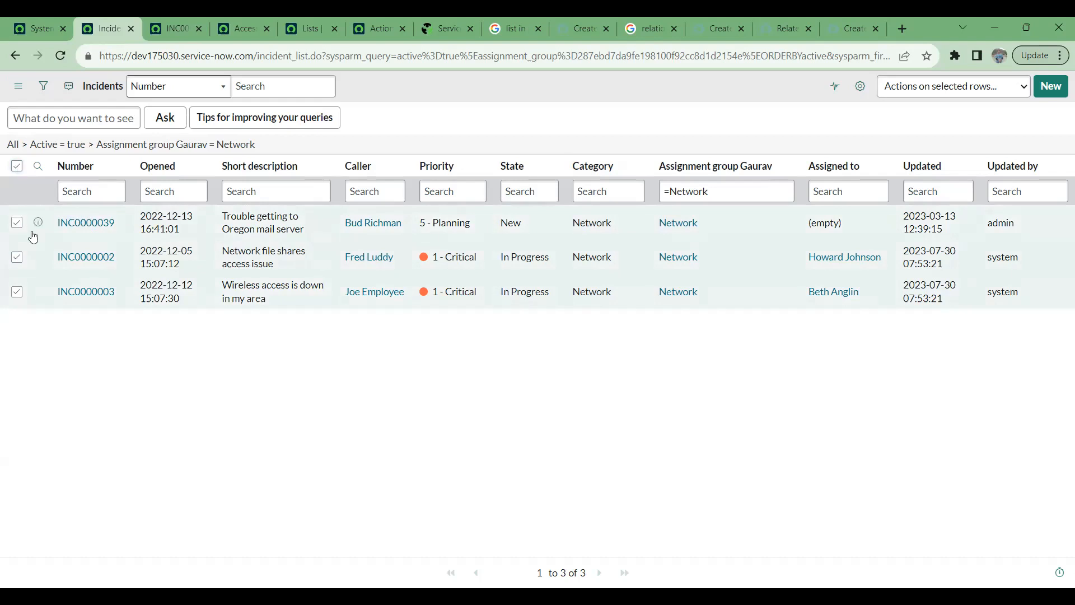
click(16, 166)
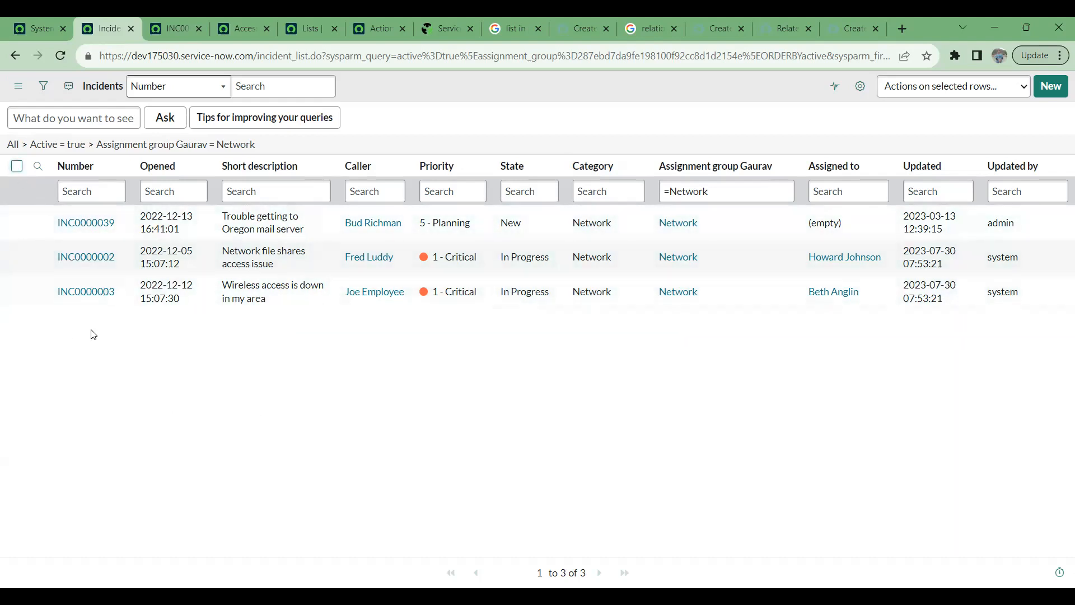
click(17, 291)
click(14, 222)
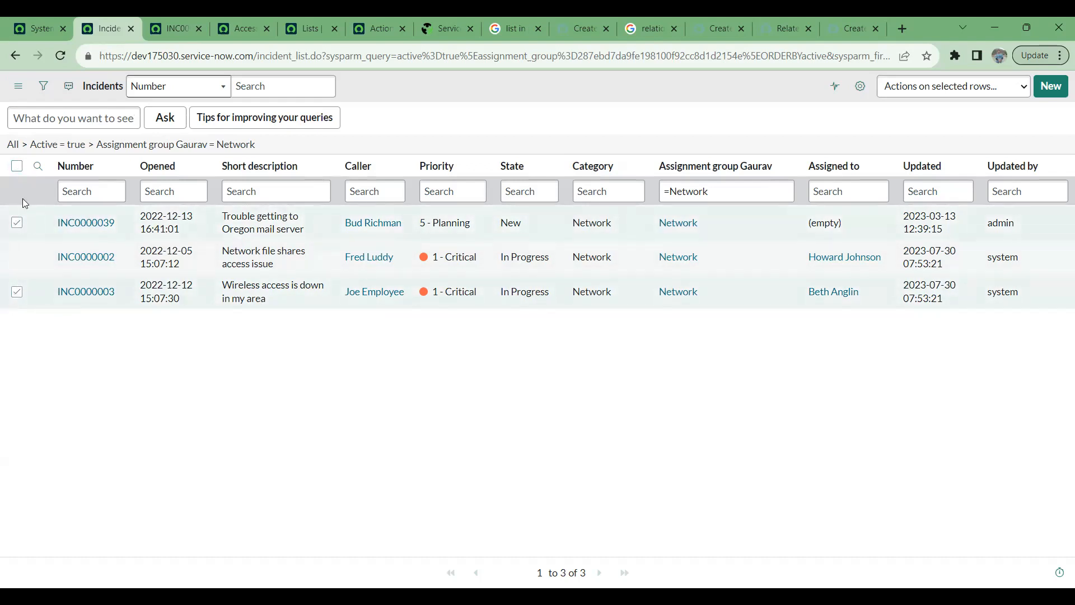
click(17, 222)
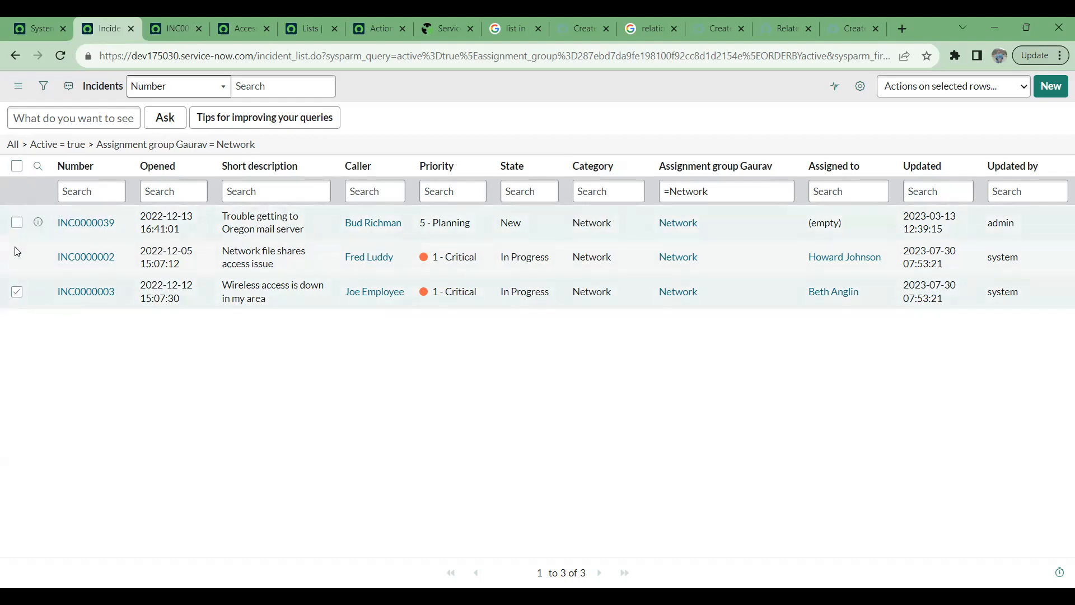
click(16, 291)
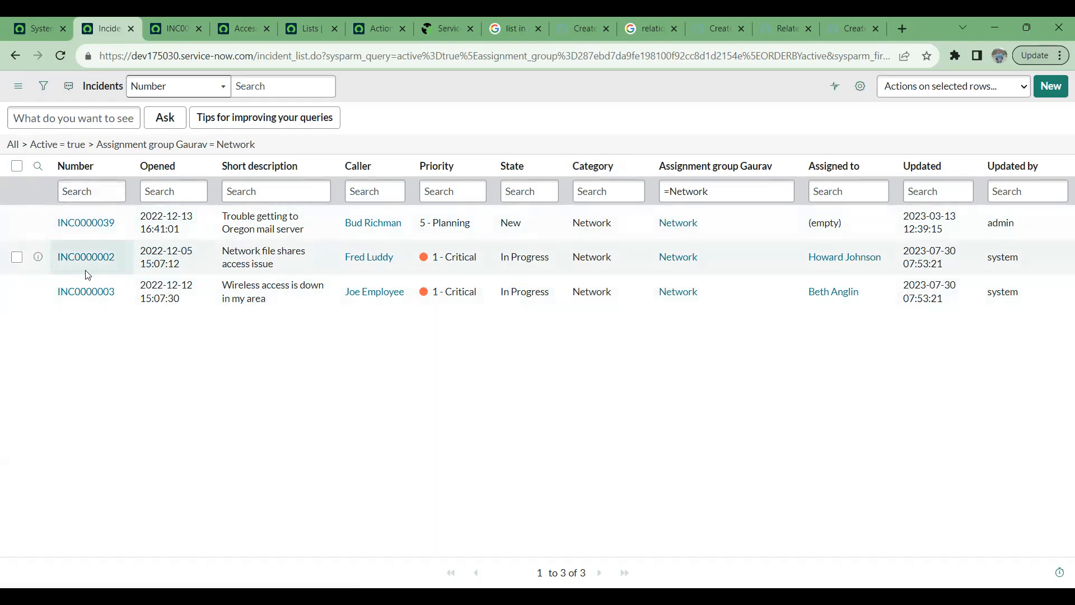
Select incidents INC0000003 and INC0000039 and open the actions available for the selected rows.
click(16, 291)
click(17, 222)
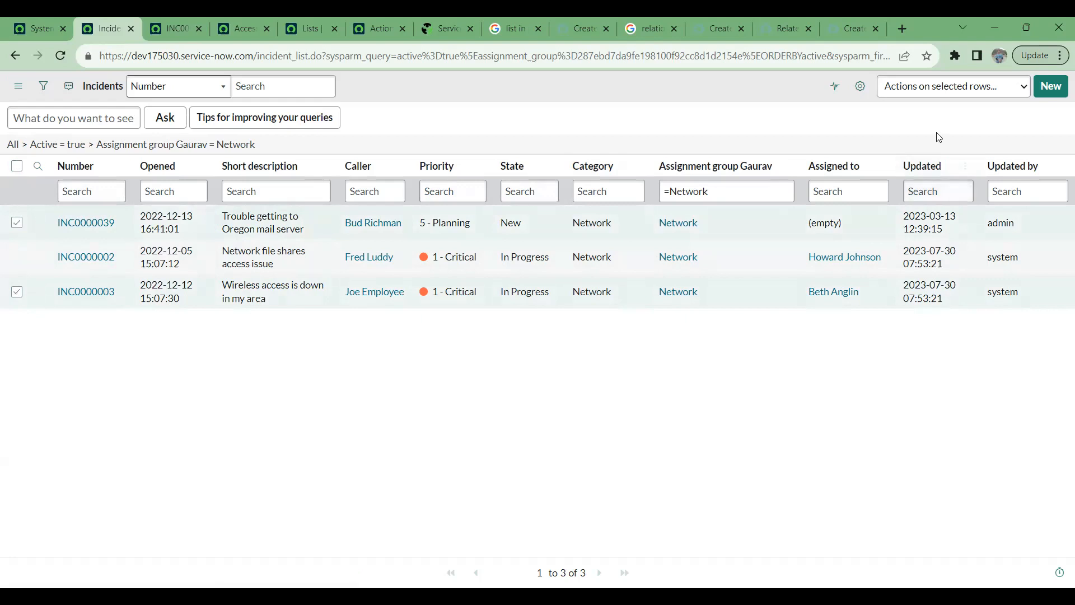
click(975, 95)
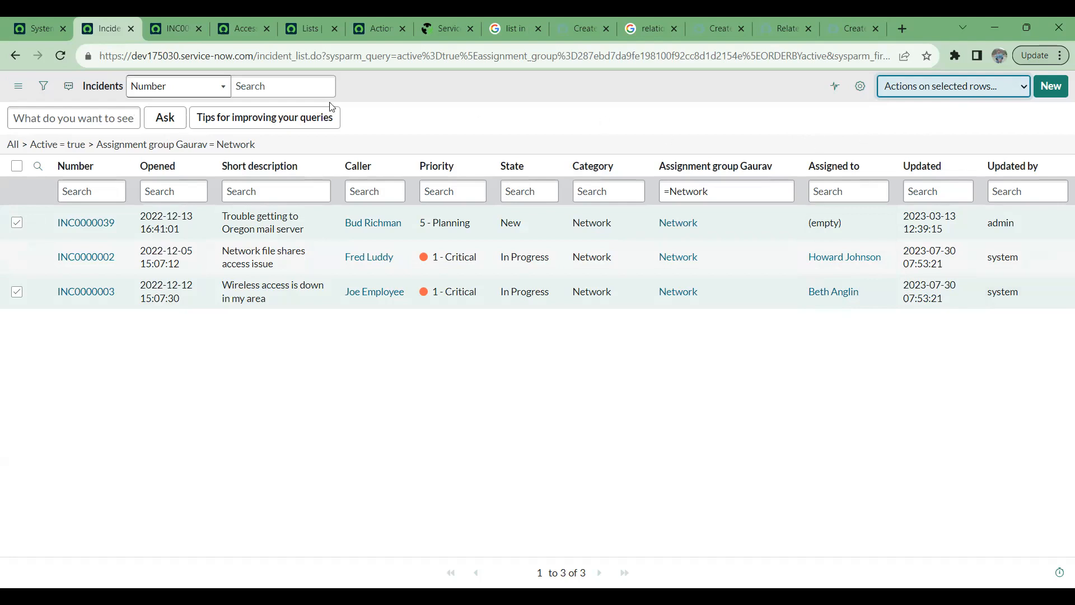
Filter the application navigator for "incident" on the System Properties page.
click(160, 18)
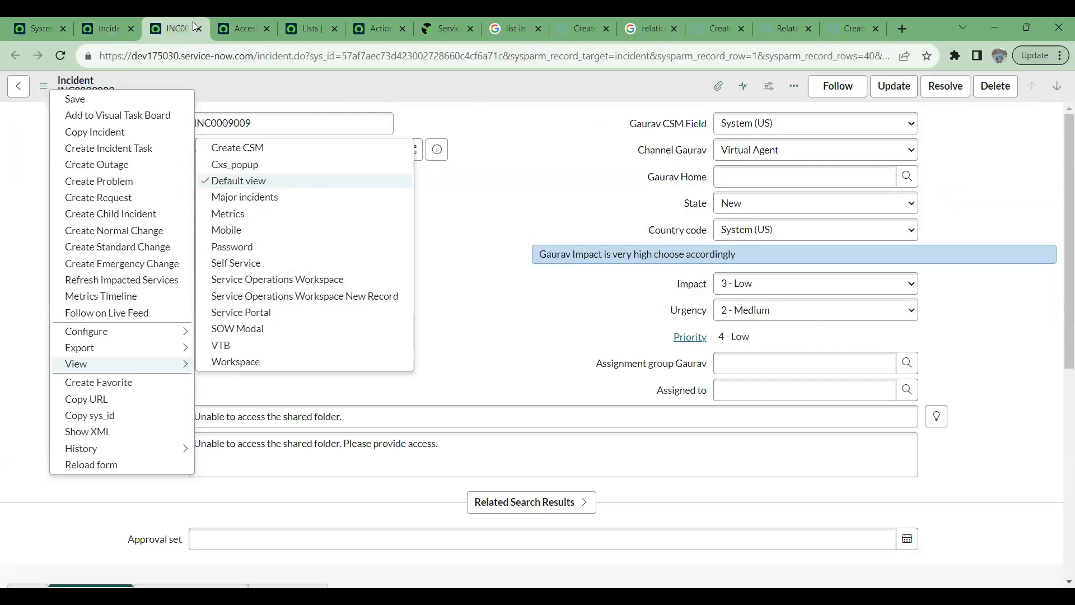
click(34, 28)
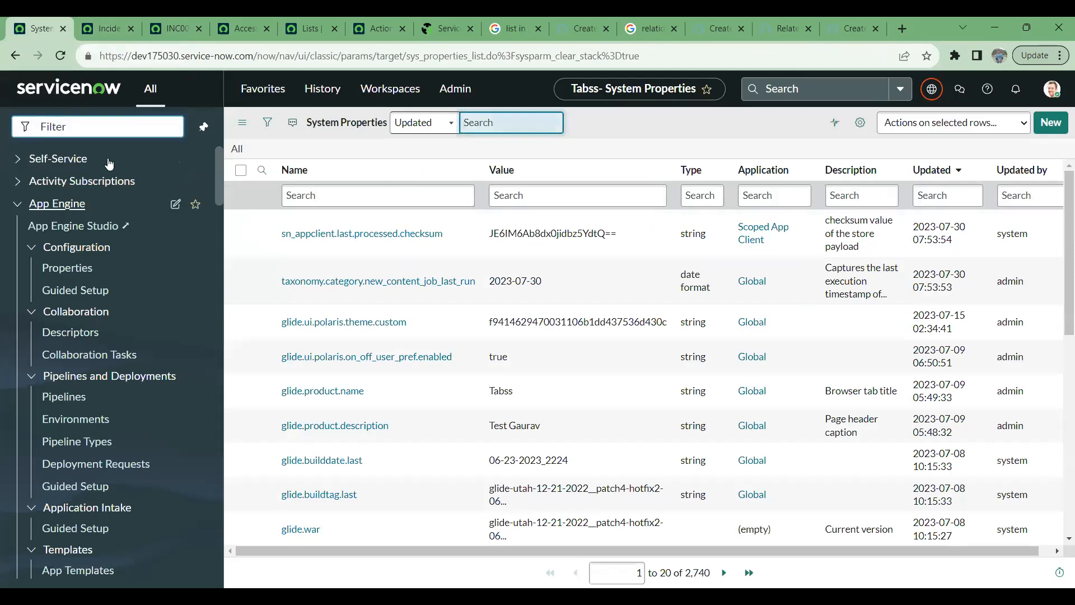
click(121, 131)
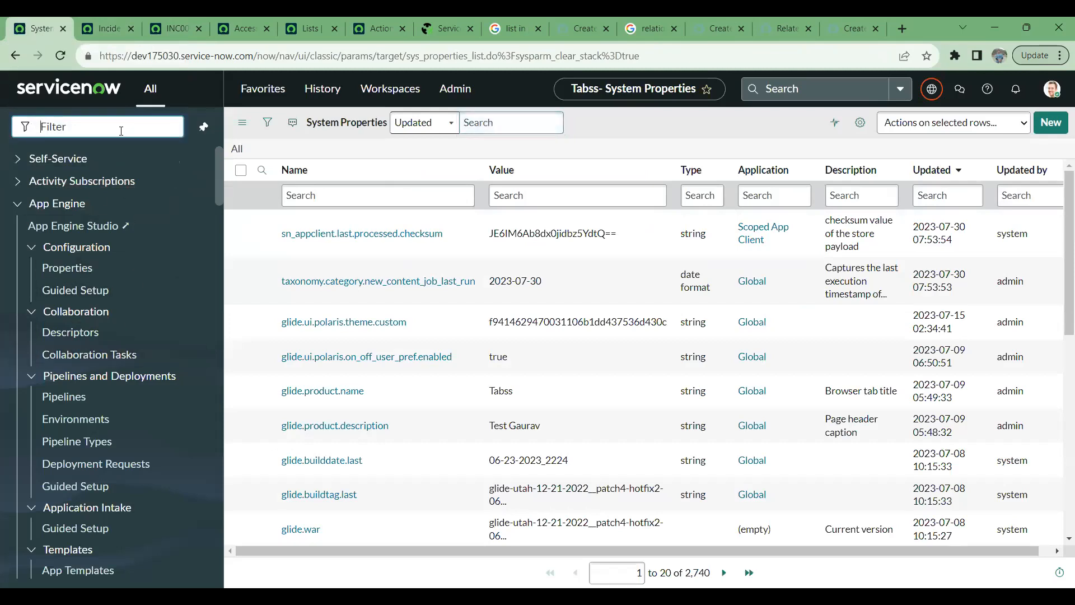
text(incident)
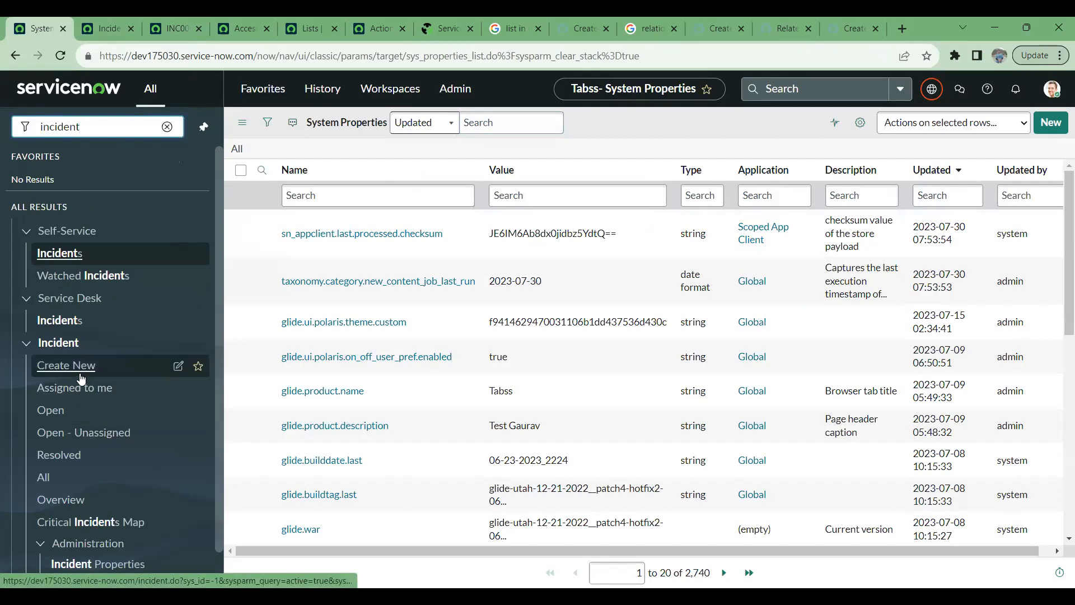
Return to the filtered incident list and sort it by Number ascending, followed by Opened descending.
click(120, 18)
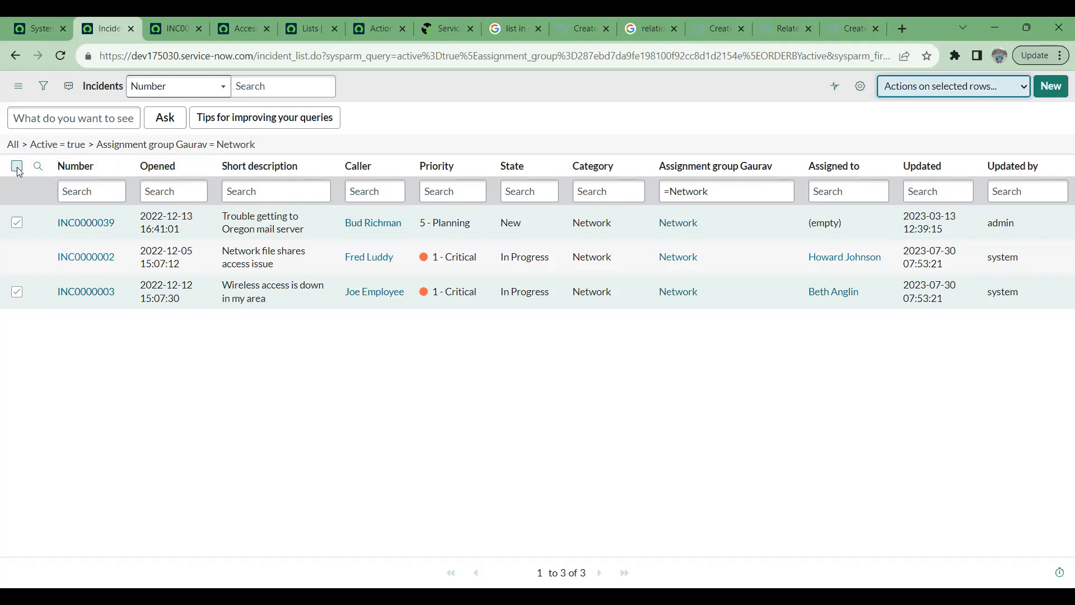
click(92, 172)
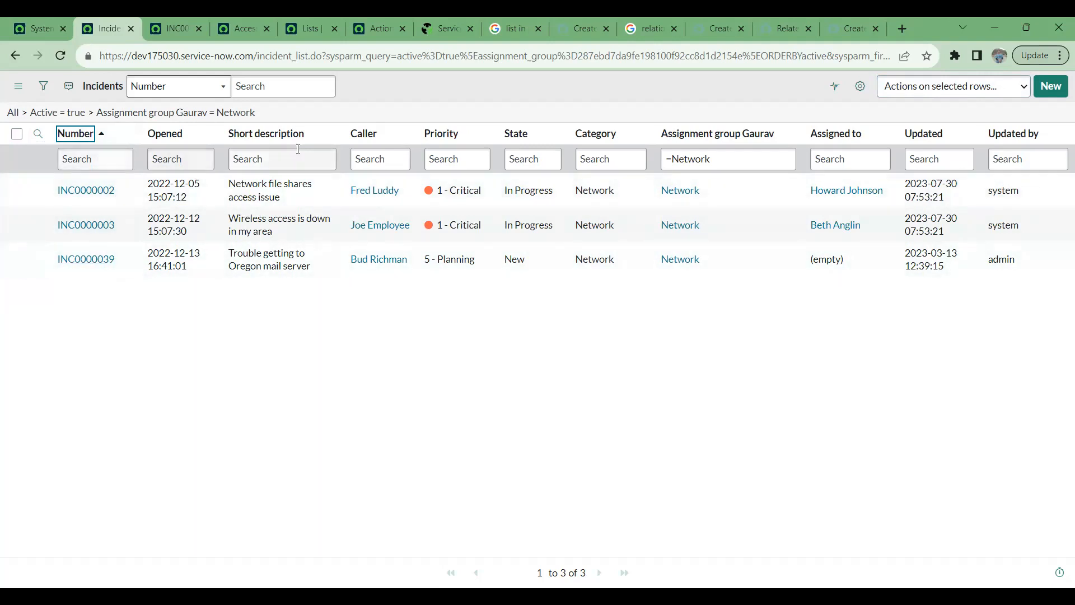
click(181, 137)
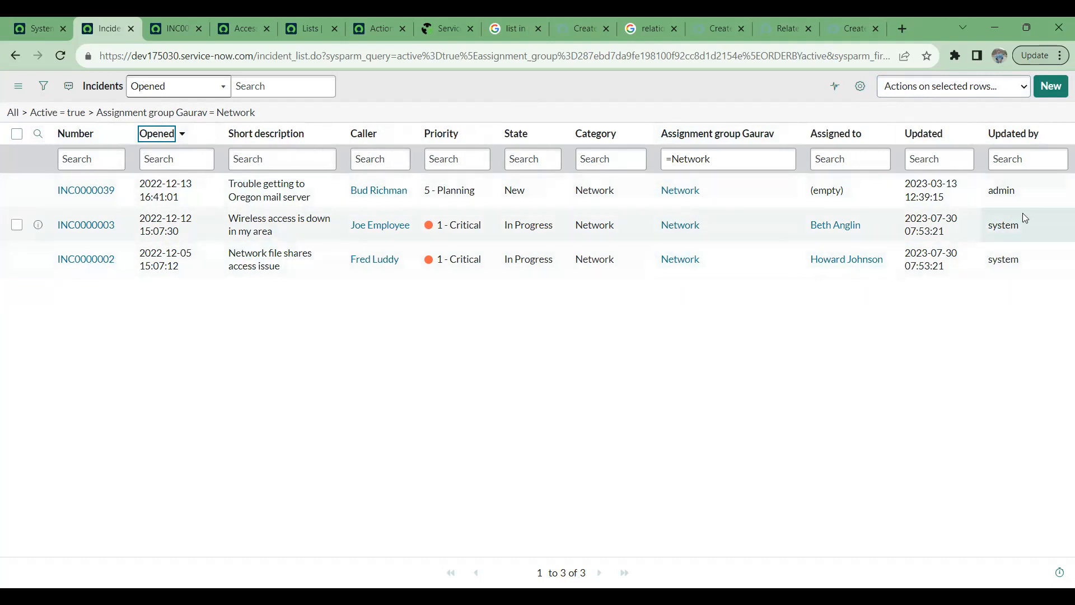
Copy the query of the Network assignment group breadcrumb above the incident list.
right_click(234, 112)
click(484, 112)
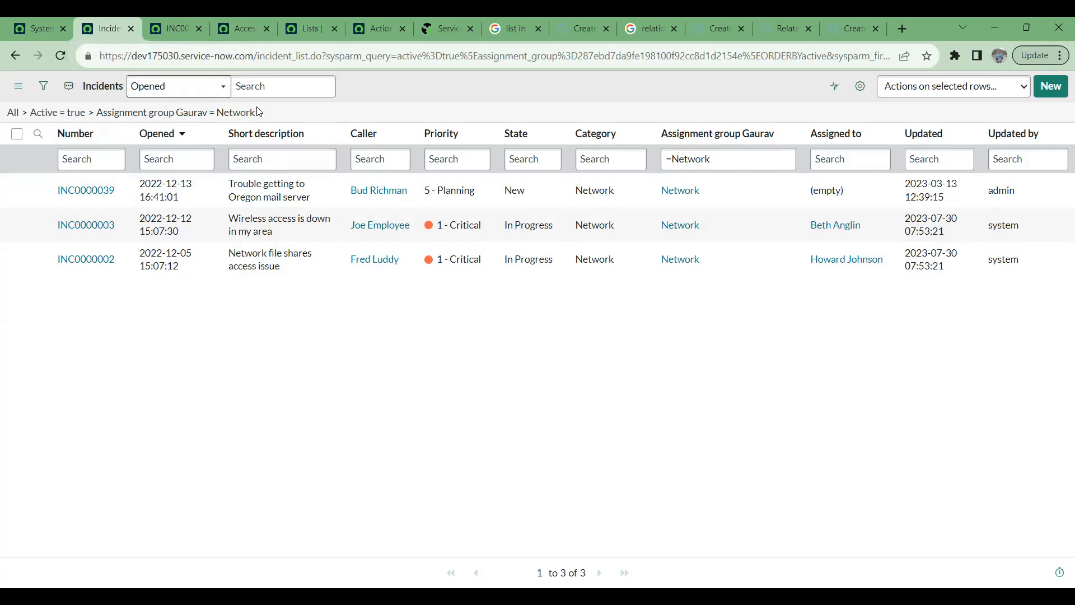
right_click(240, 118)
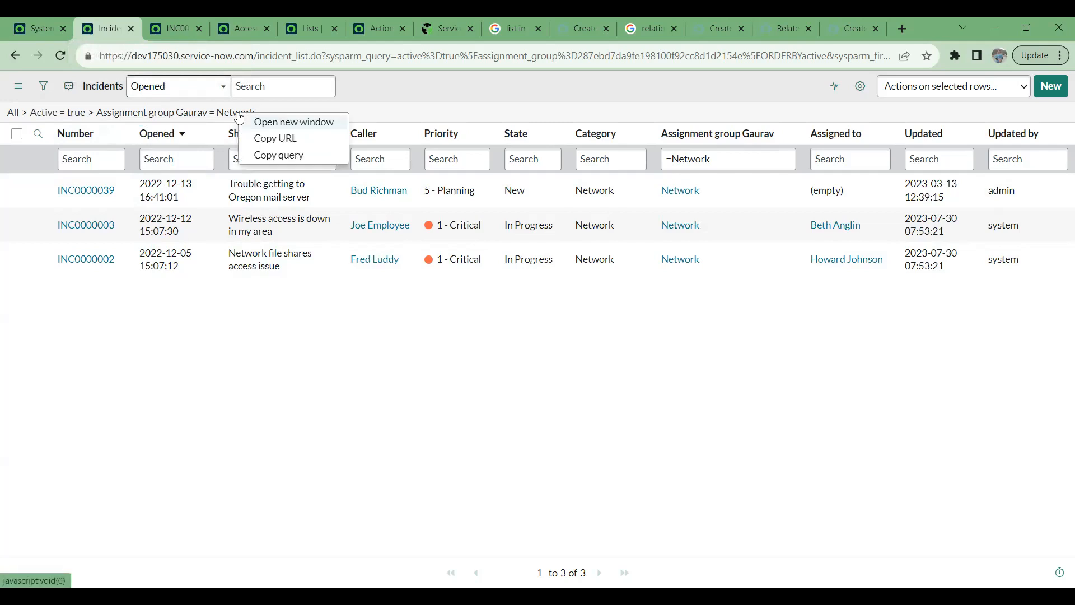
click(284, 156)
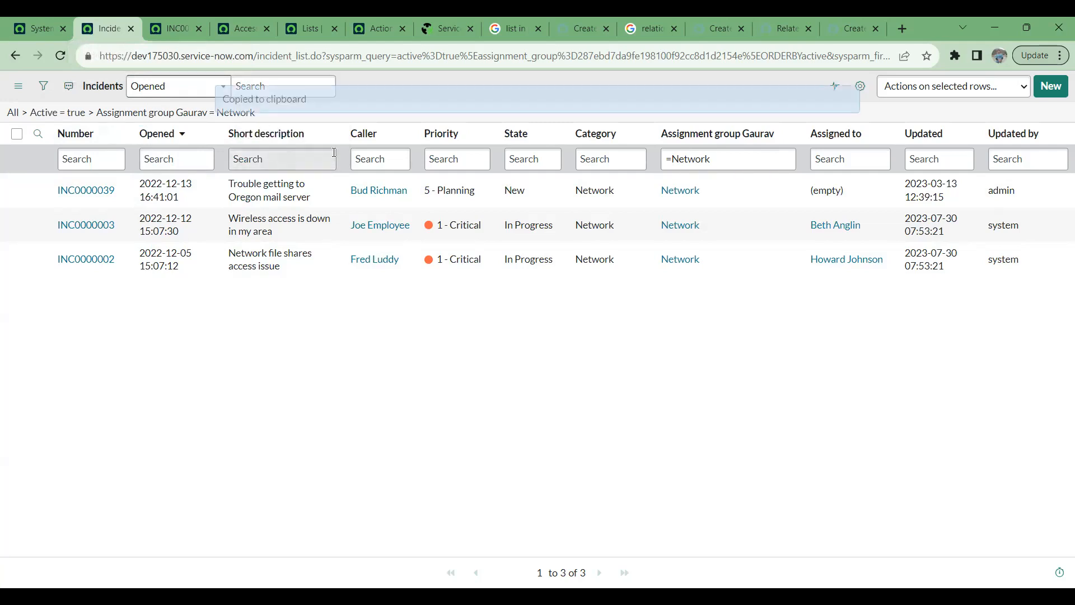
Paste the copied query into the browser's address field, examine its assignment_group condition, and dismiss the copy notification.
click(545, 58)
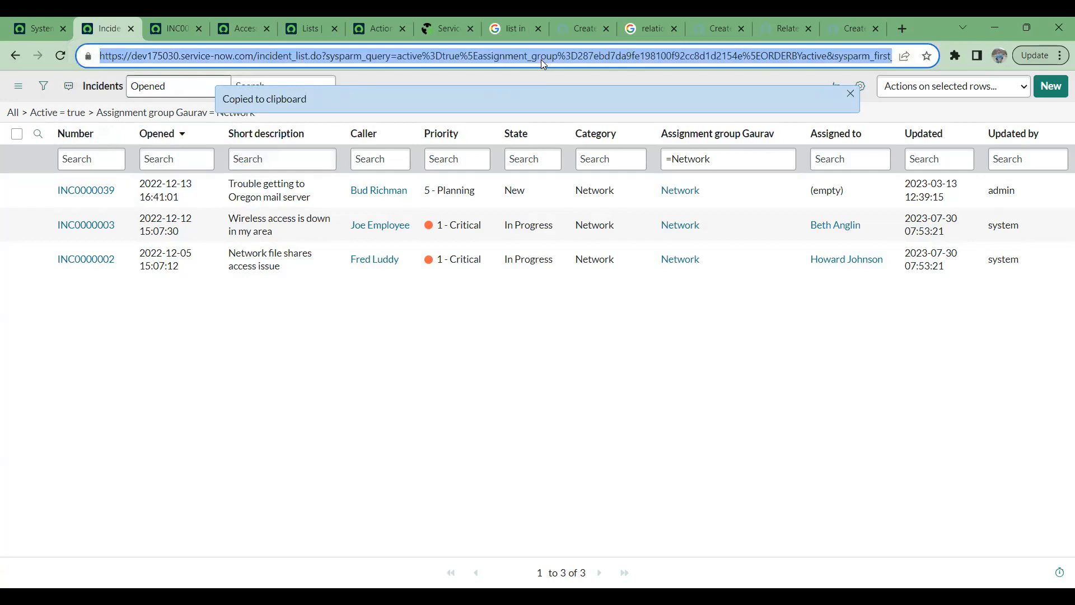
key(ctrl+v)
drag(497, 58, 93, 46)
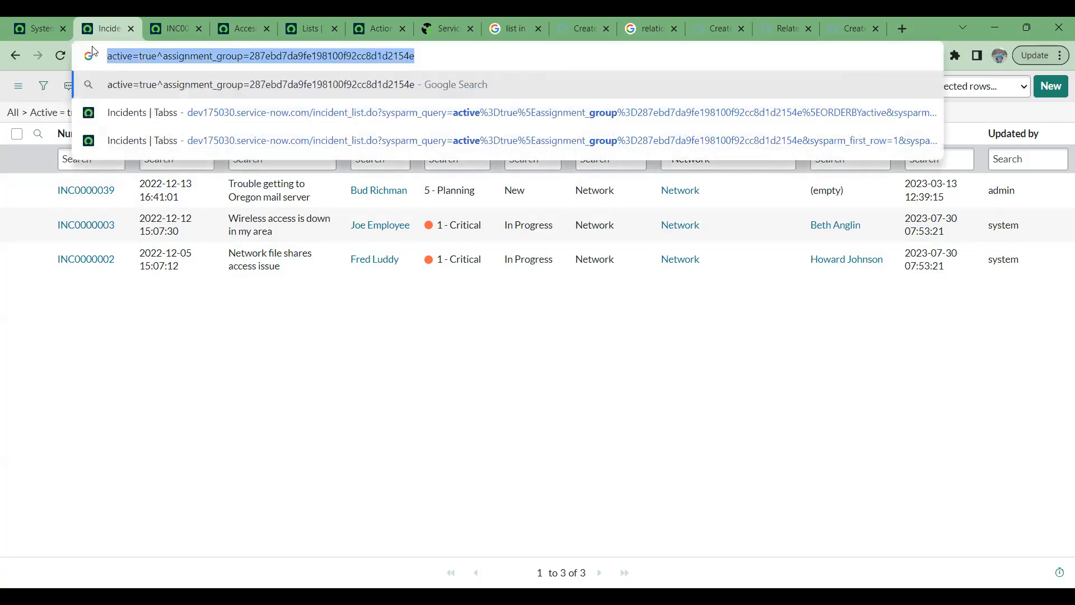
click(423, 56)
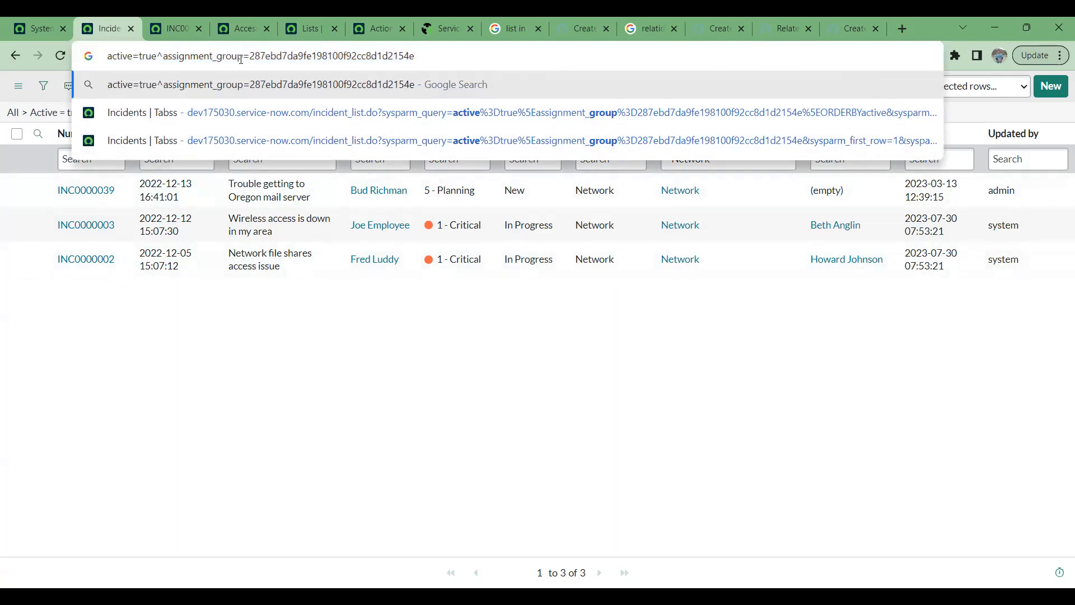
drag(416, 58, 244, 56)
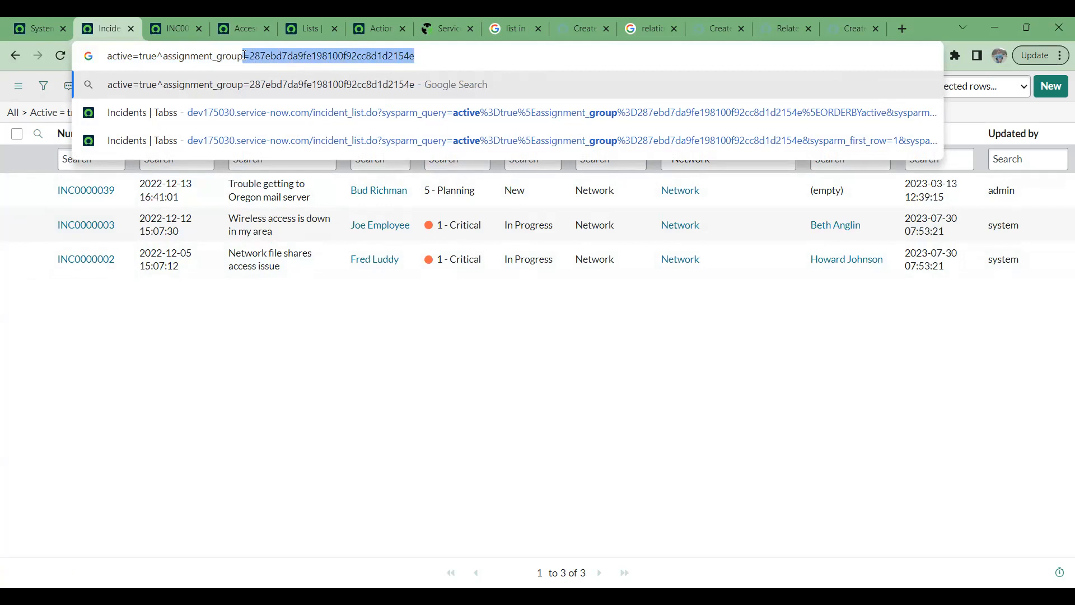
click(628, 291)
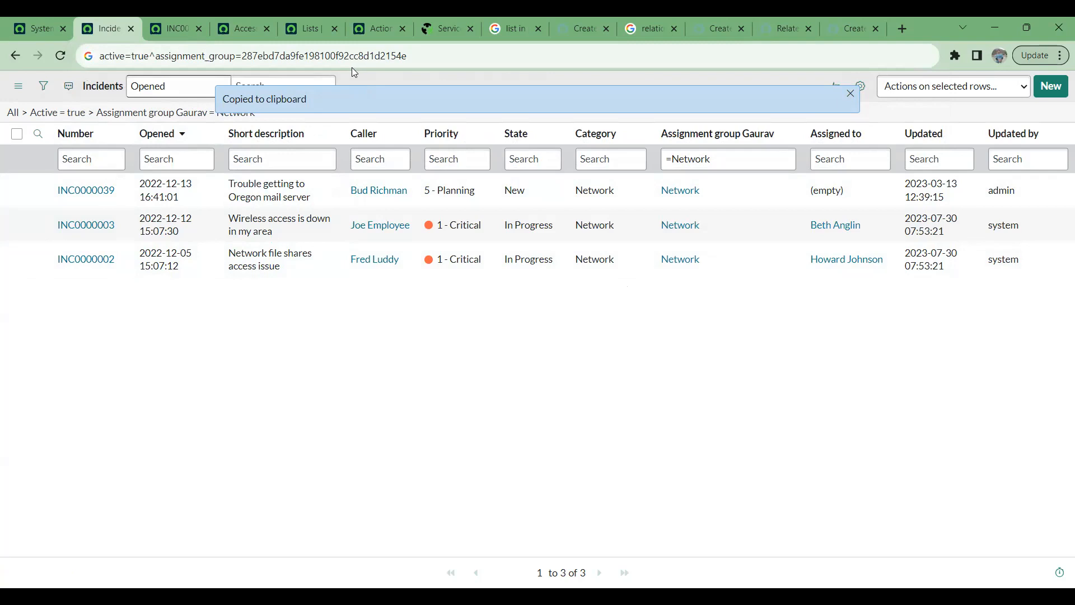
click(850, 96)
Open the incident list filtered by the Network assignment group breadcrumb in a new window.
right_click(212, 111)
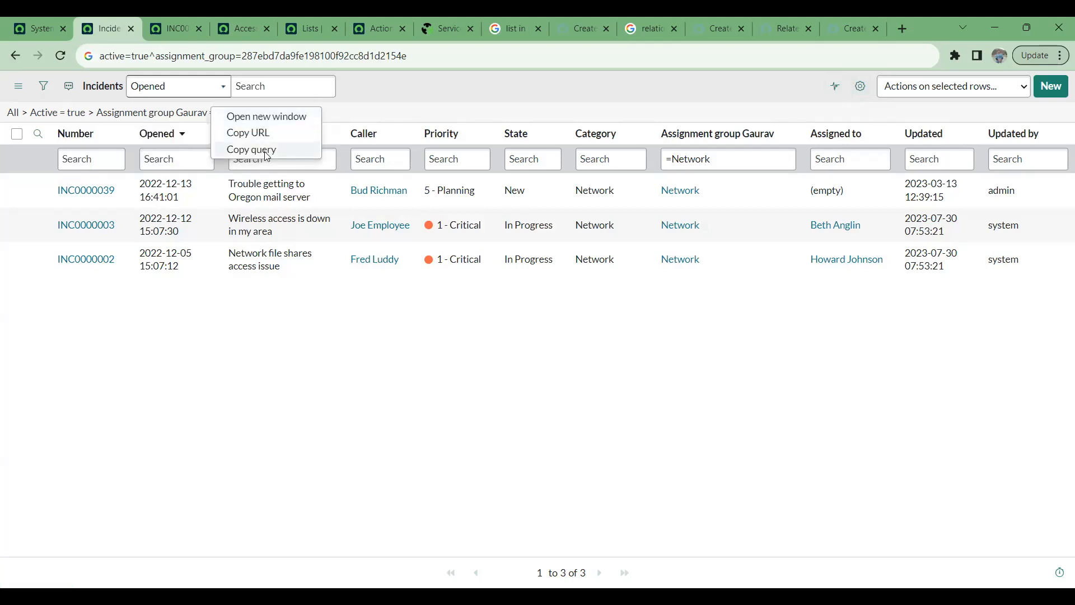
right_click(204, 114)
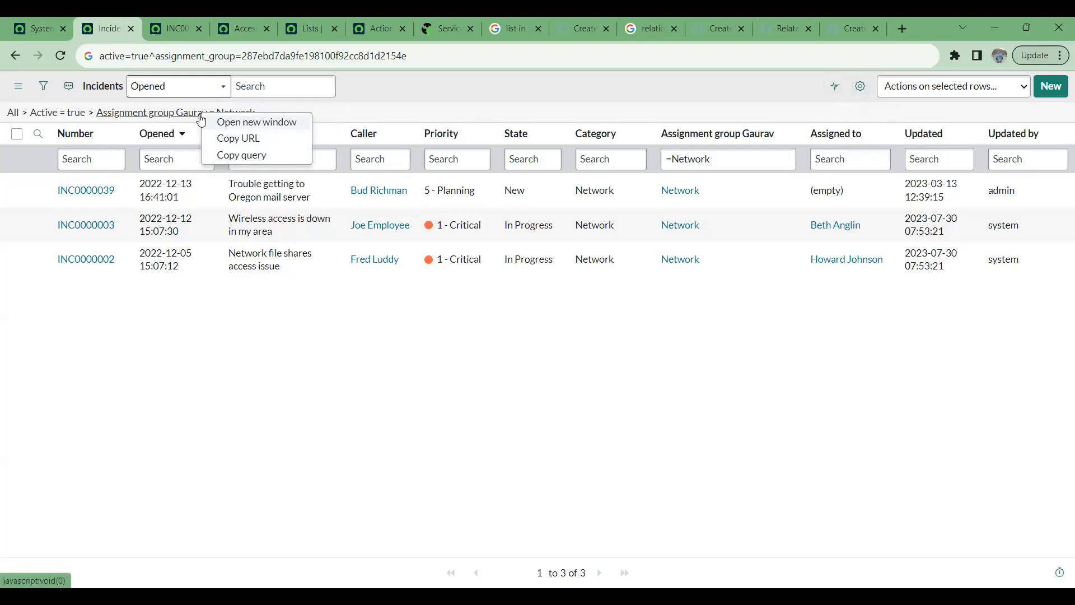
click(219, 124)
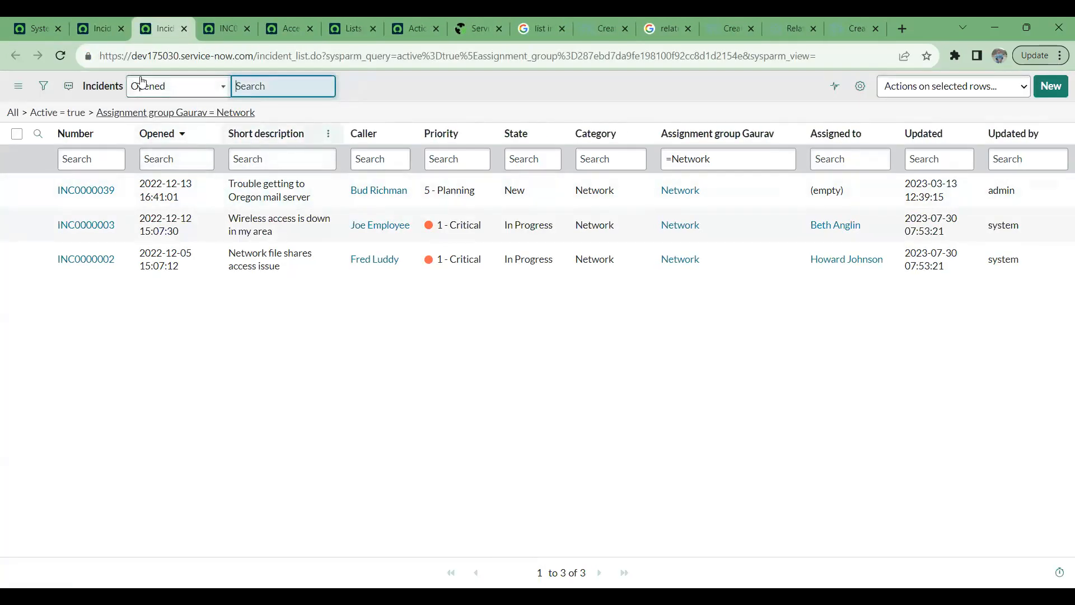
Copy the URL of the Network assignment group breadcrumb in the original incident list and reload that list.
click(106, 23)
right_click(203, 113)
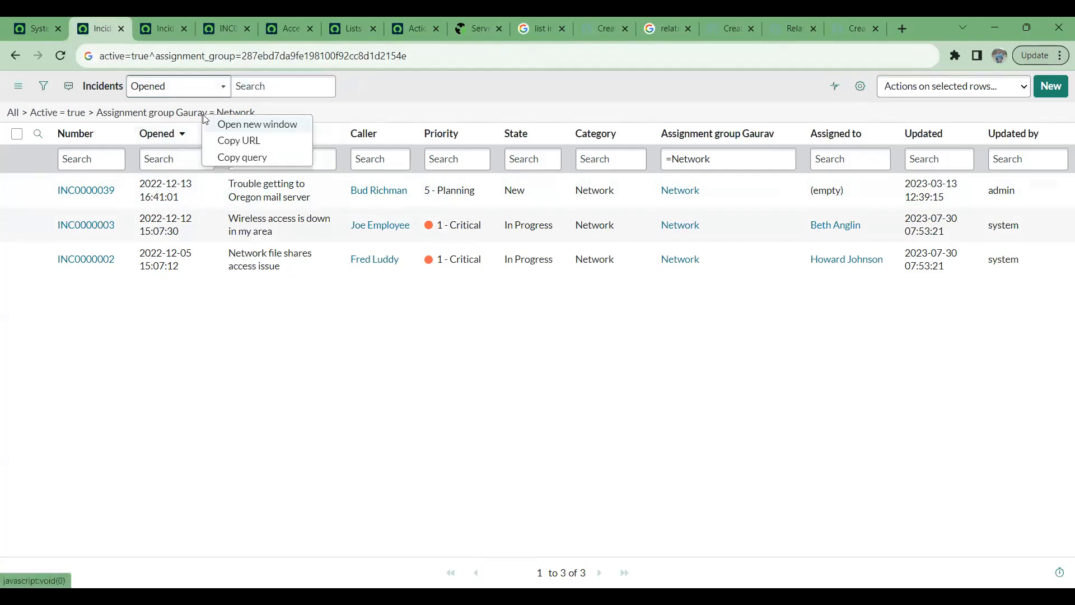
click(241, 141)
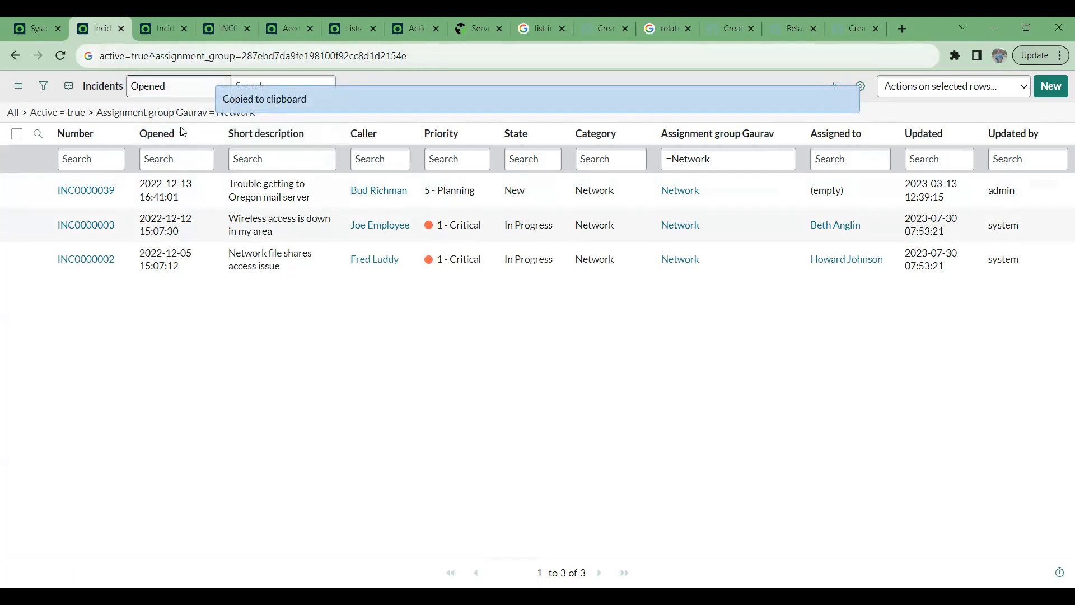
click(68, 56)
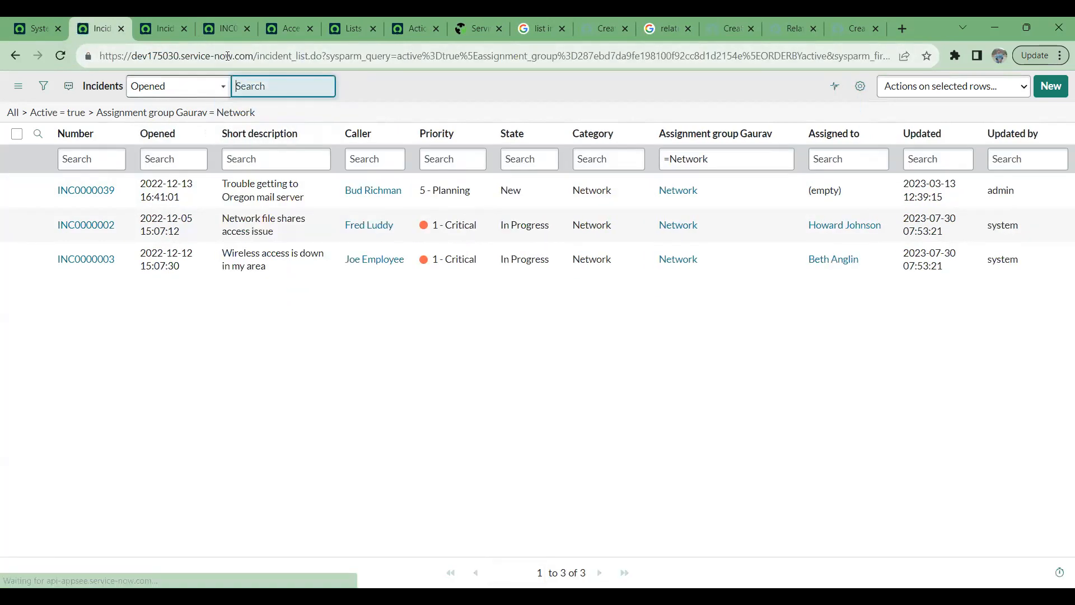
Paste the copied list URL over the incident form's web address and examine its incident_list part.
click(216, 20)
click(240, 52)
key(ctrl+v)
drag(181, 56, 447, 63)
click(284, 53)
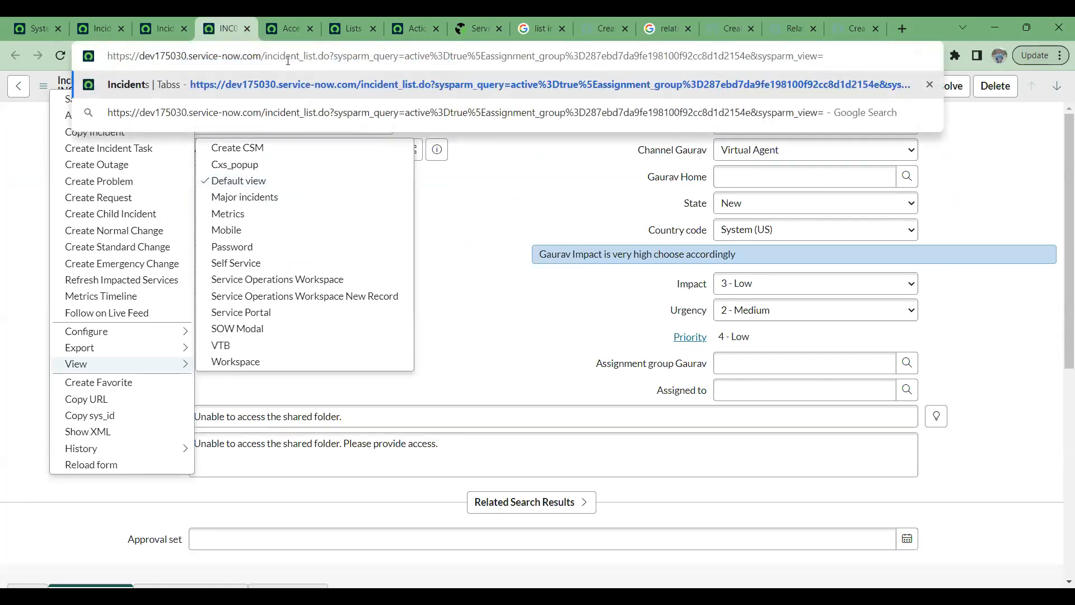
drag(315, 57, 268, 60)
Open the Personalize List Columns settings of the newly opened incident list, and close them without changes.
click(164, 22)
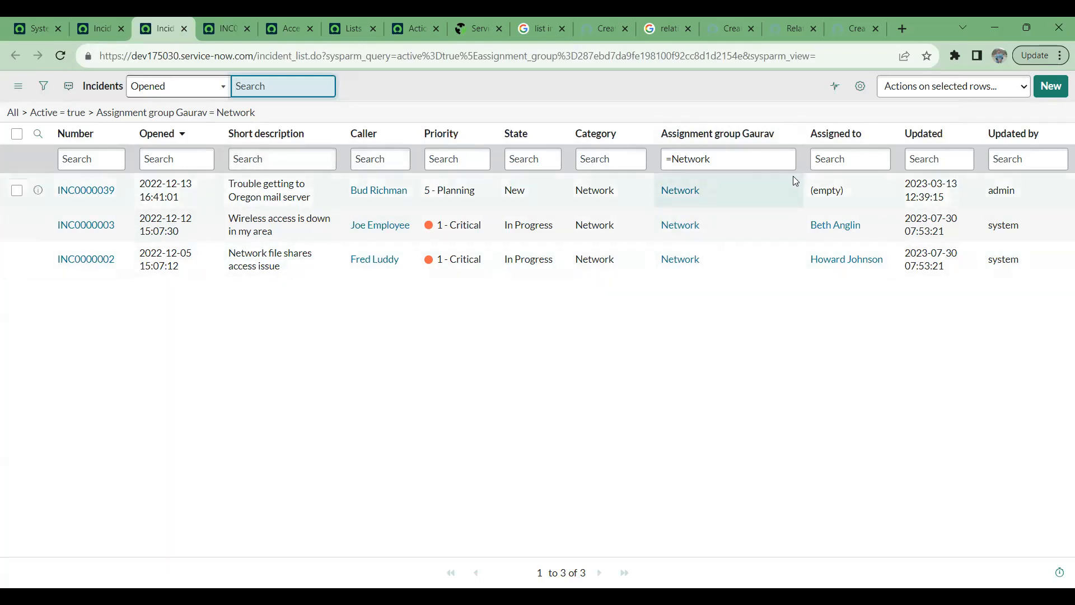
click(860, 89)
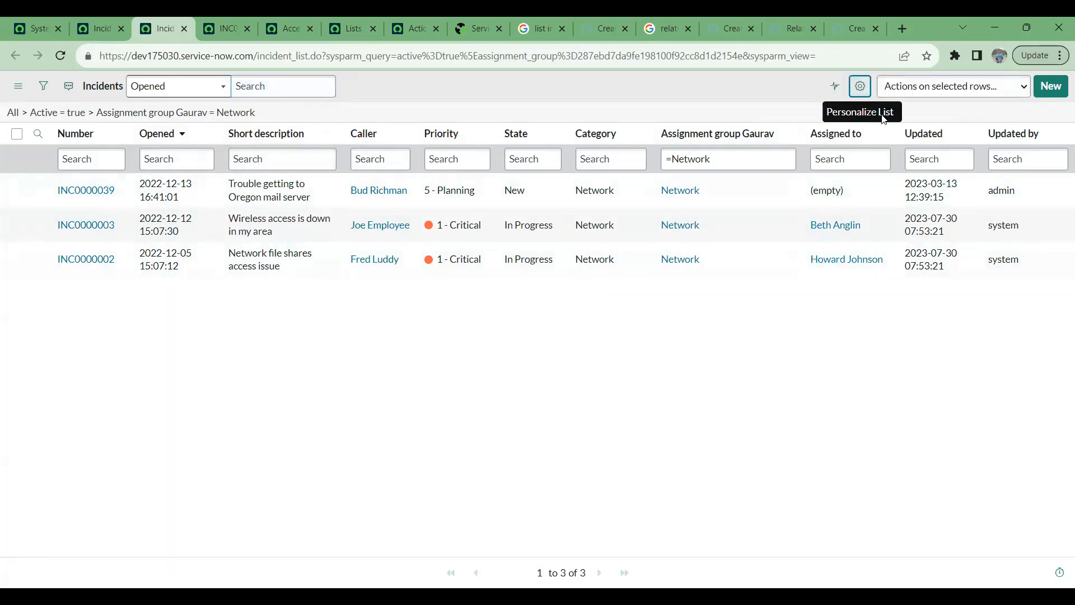
click(860, 87)
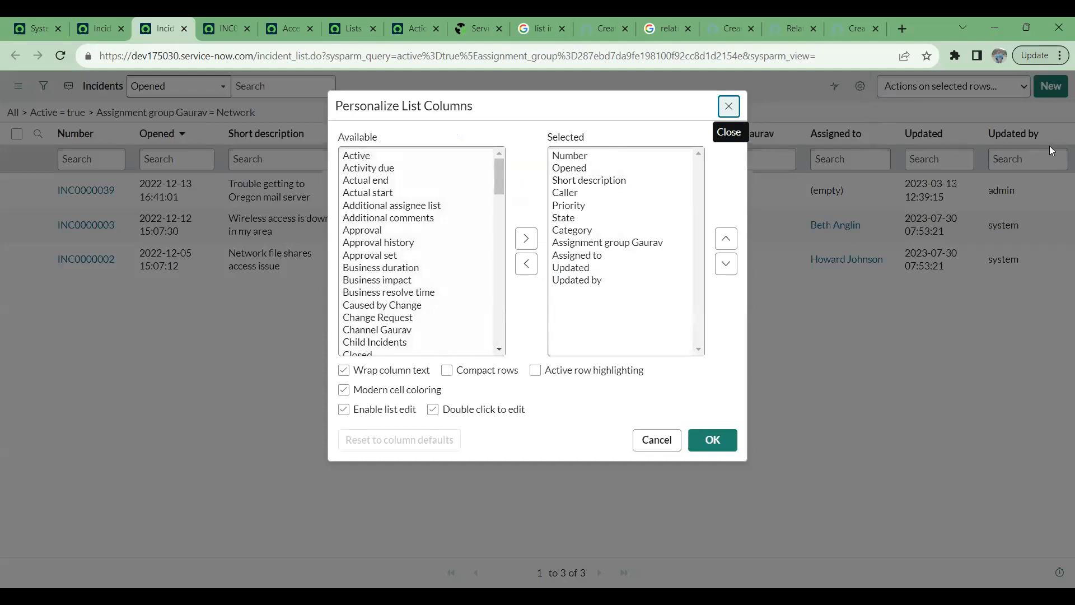
click(728, 106)
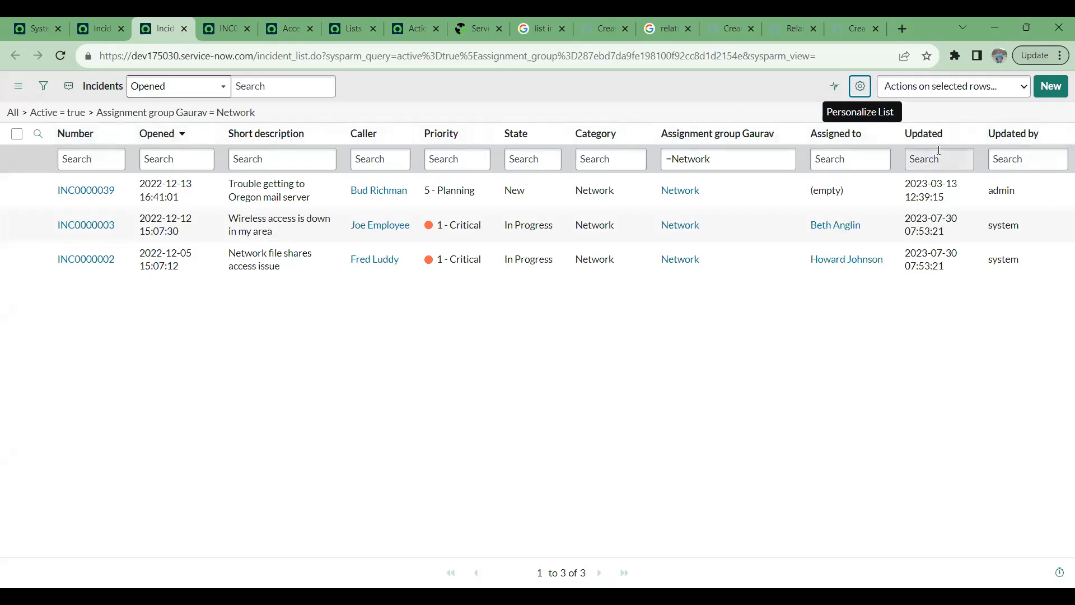
Highlight and review all available columns in the incident list's personalization settings, and close them without applying changes.
click(867, 88)
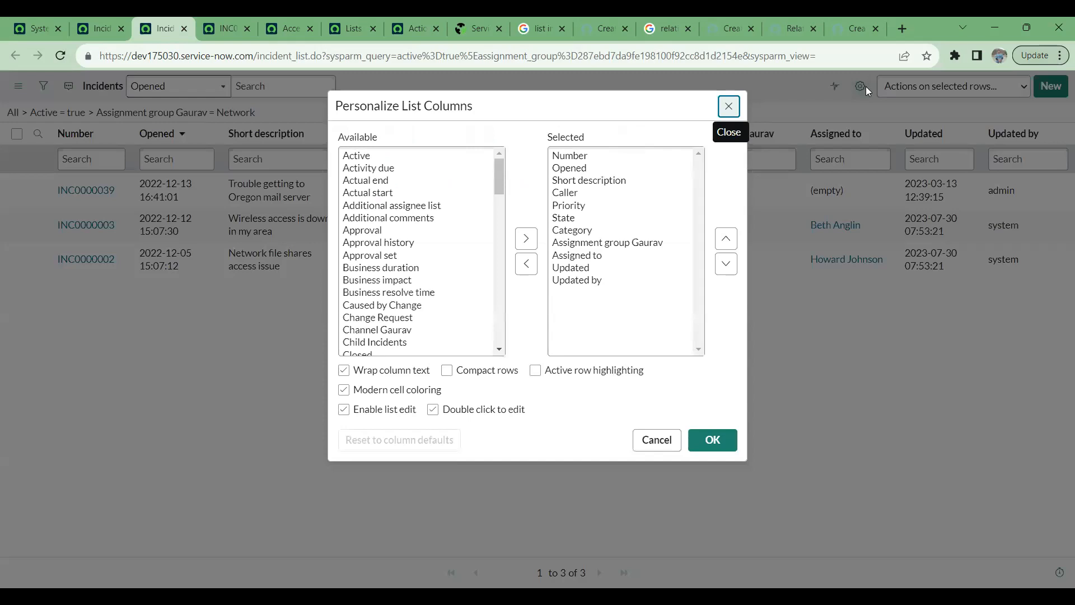
drag(389, 170, 414, 306)
scroll(414, 304, up, 5)
scroll(414, 304, up, 10)
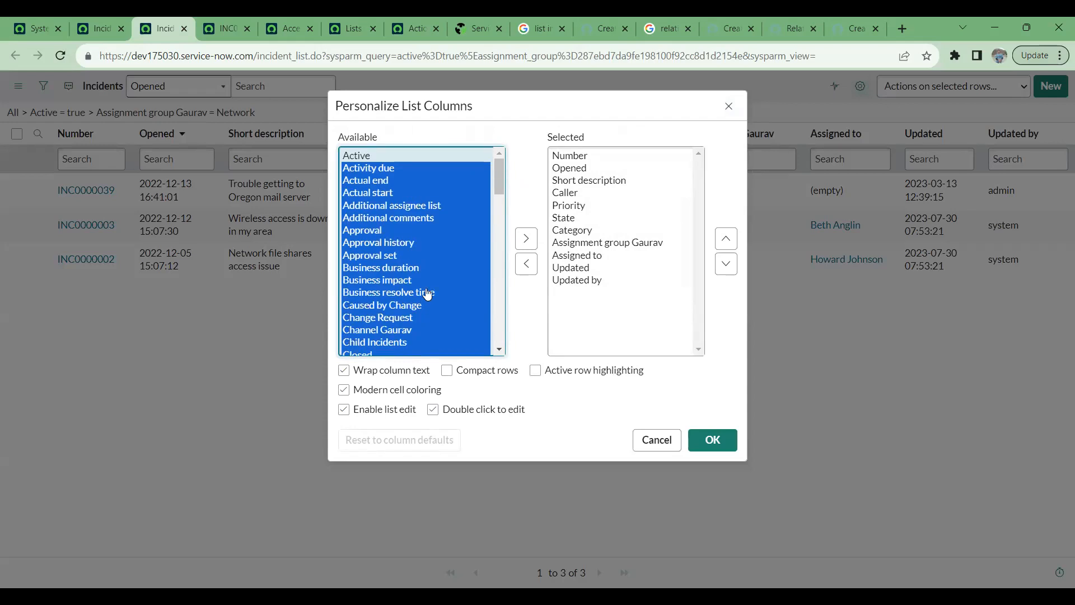
scroll(391, 225, down, 3)
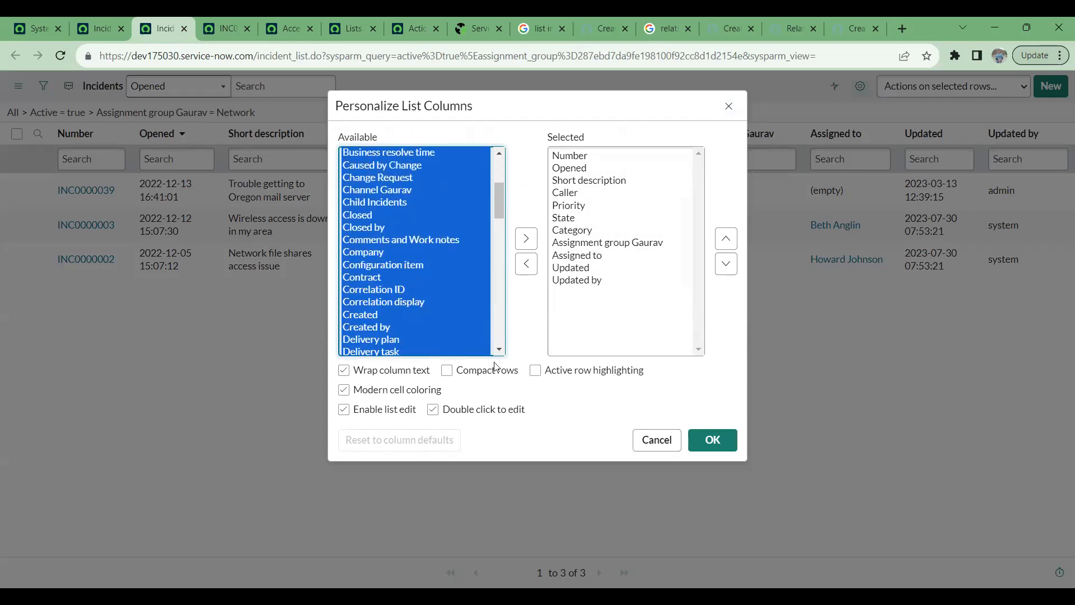
scroll(413, 282, down, 7)
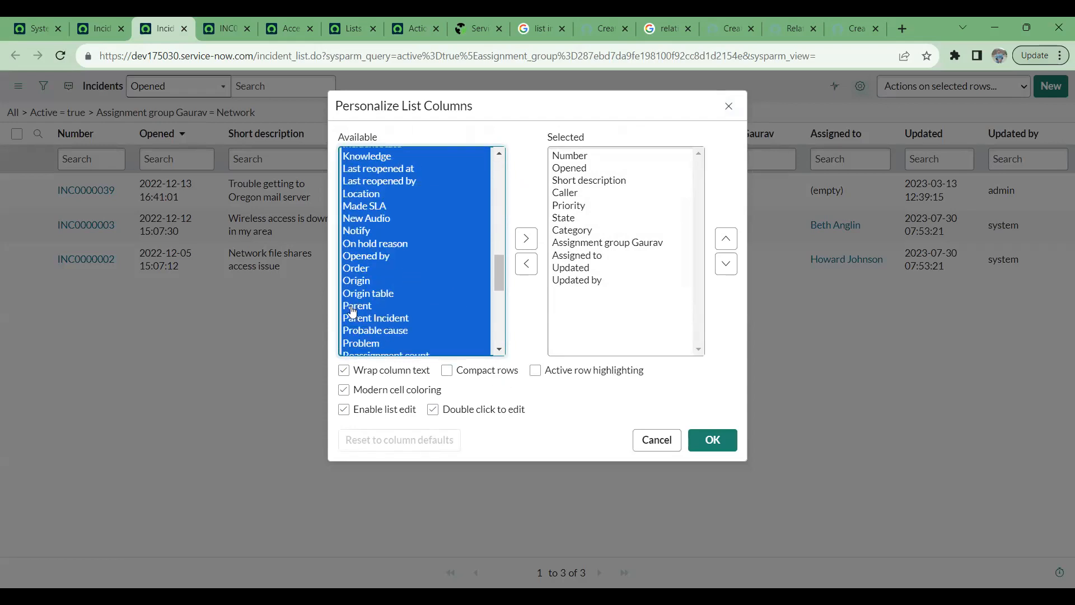
scroll(353, 311, down, 6)
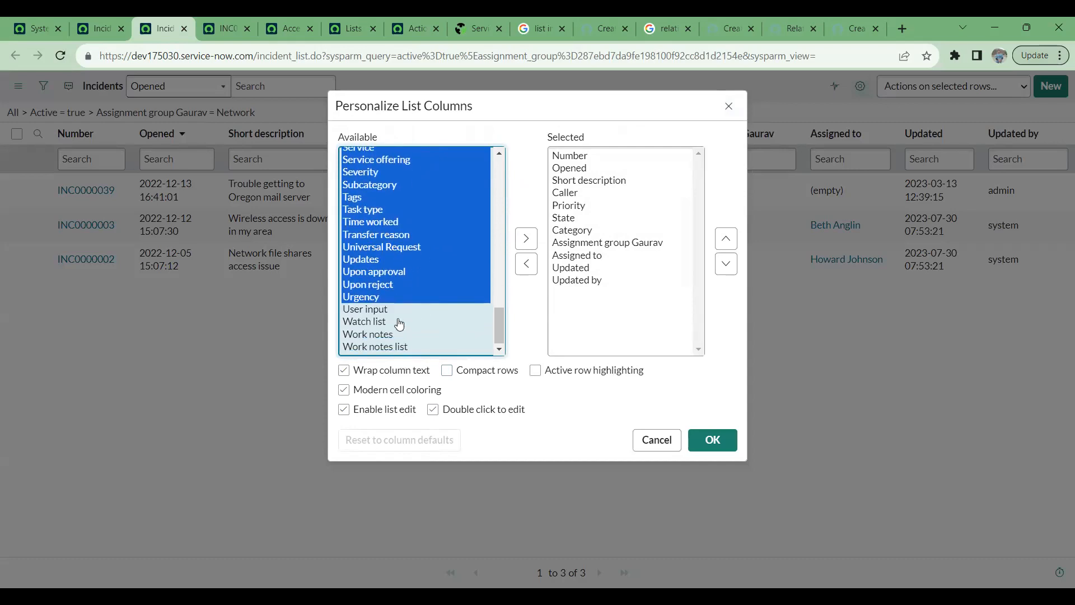
scroll(401, 287, up, 15)
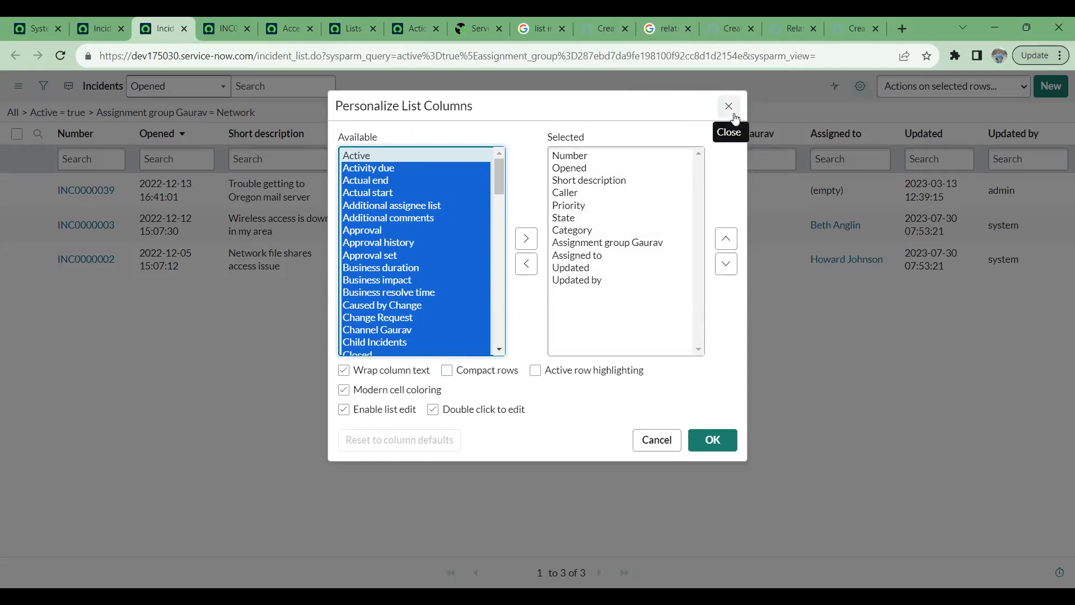
scroll(429, 286, down, 10)
scroll(428, 286, down, 8)
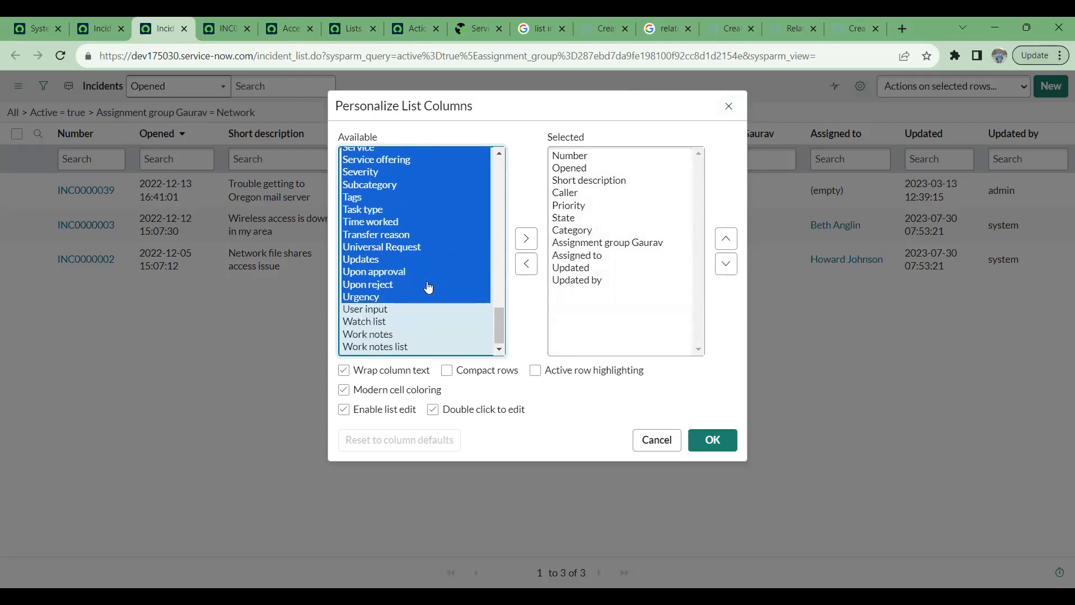
drag(406, 348, 407, 155)
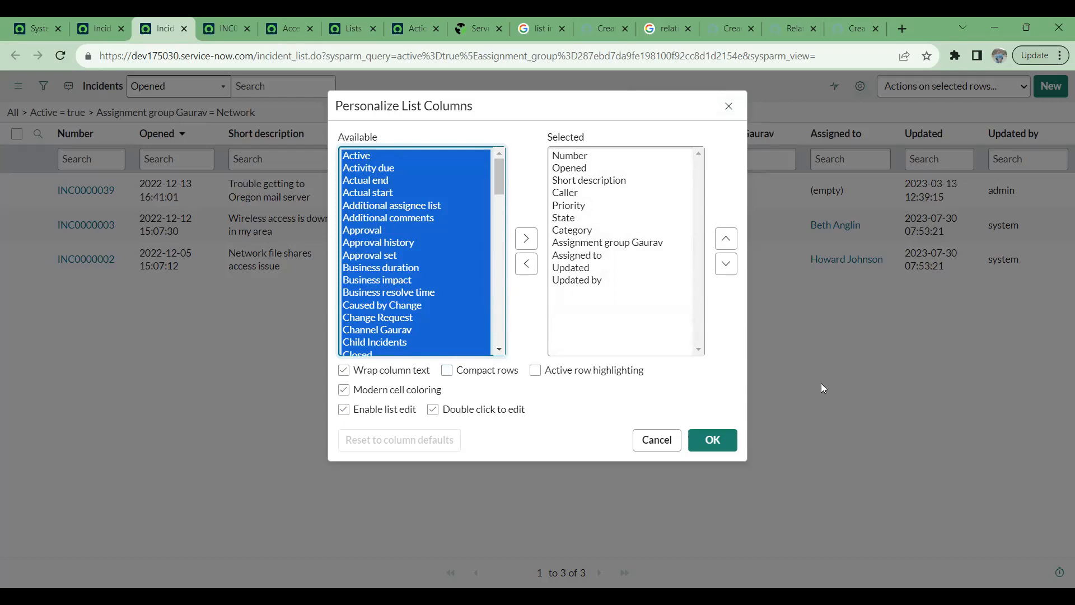
click(728, 106)
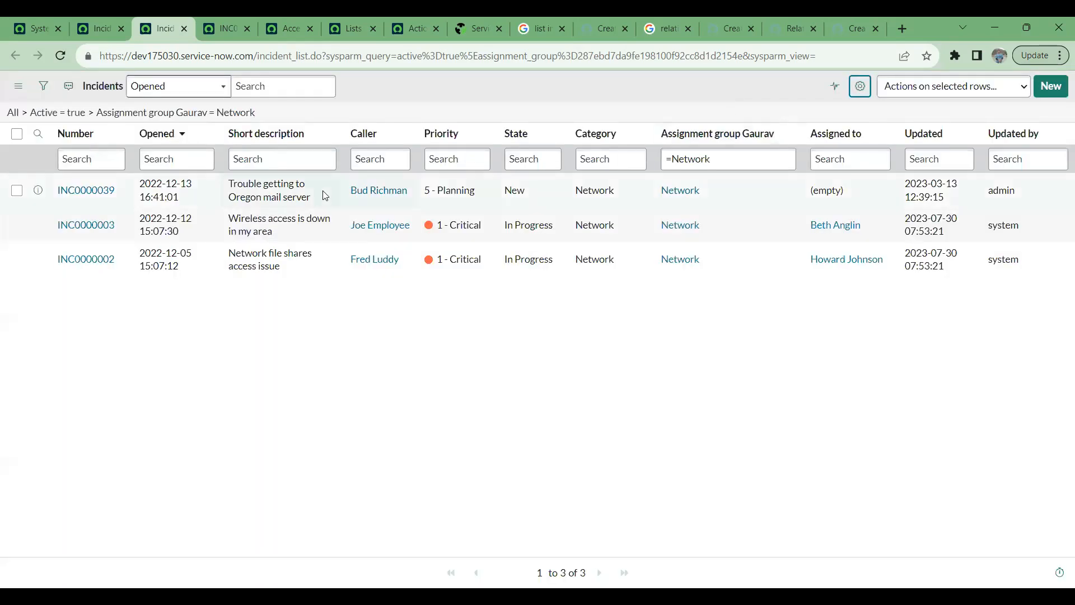
Turn off the Wrap column text option in the incident list's personalization settings and apply it.
click(256, 185)
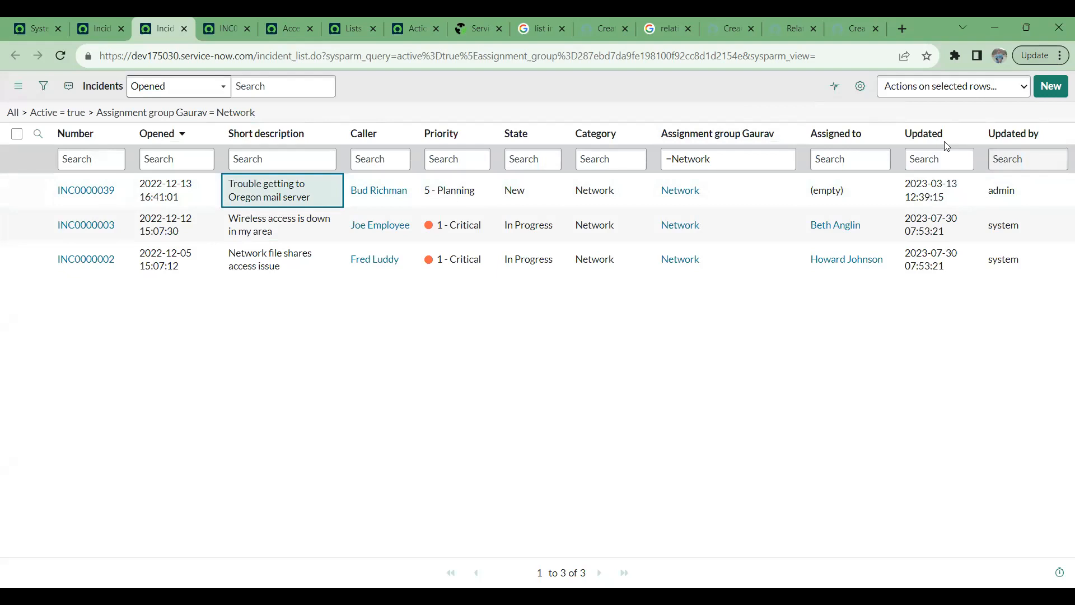
click(858, 88)
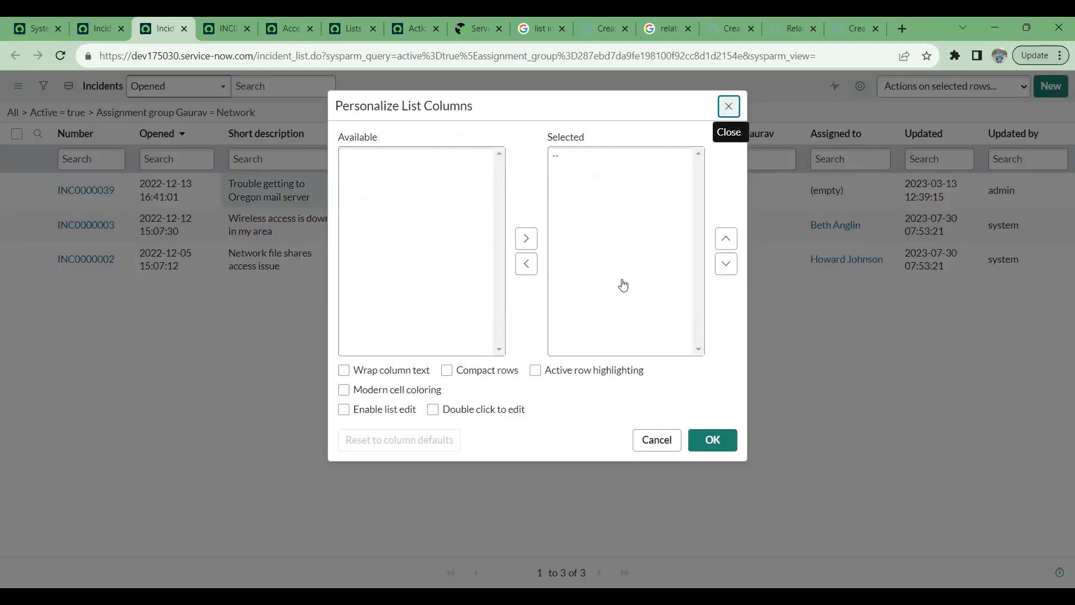
click(344, 370)
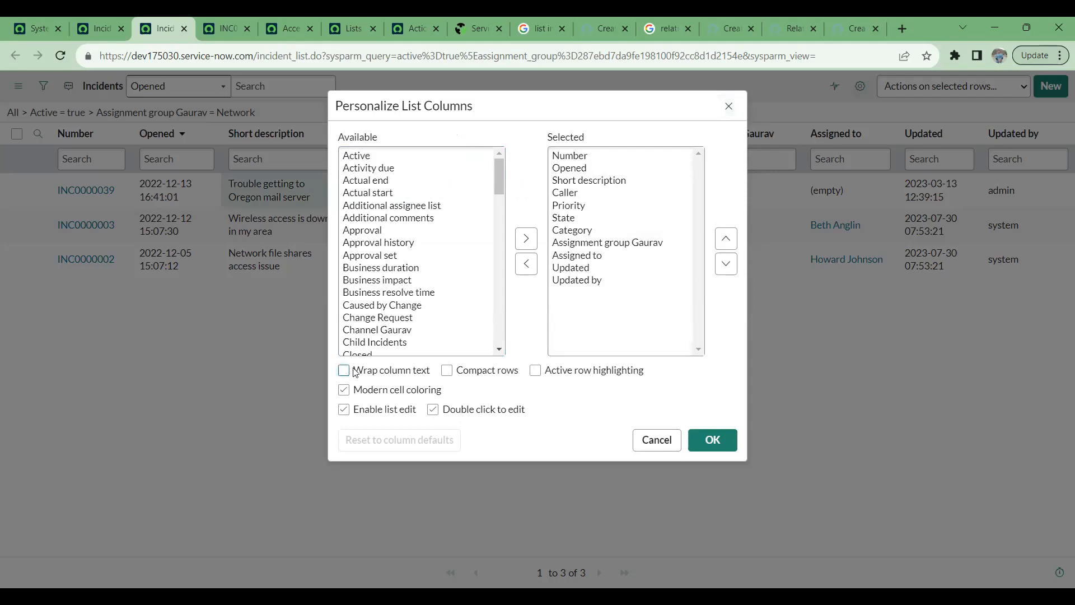
click(718, 442)
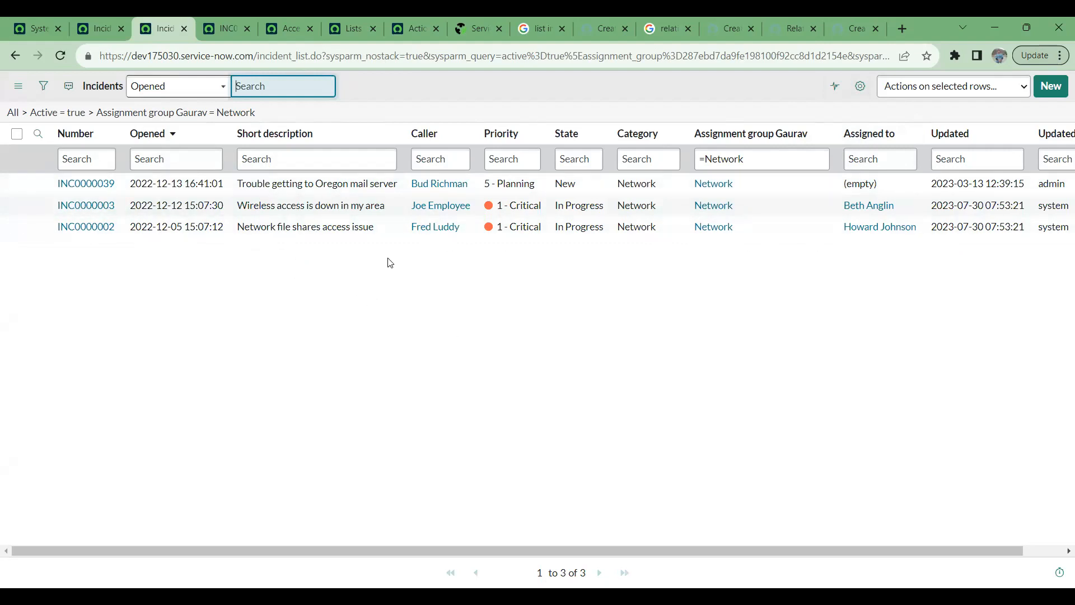
Turn Wrap column text back on for the incident list and apply the setting.
click(863, 87)
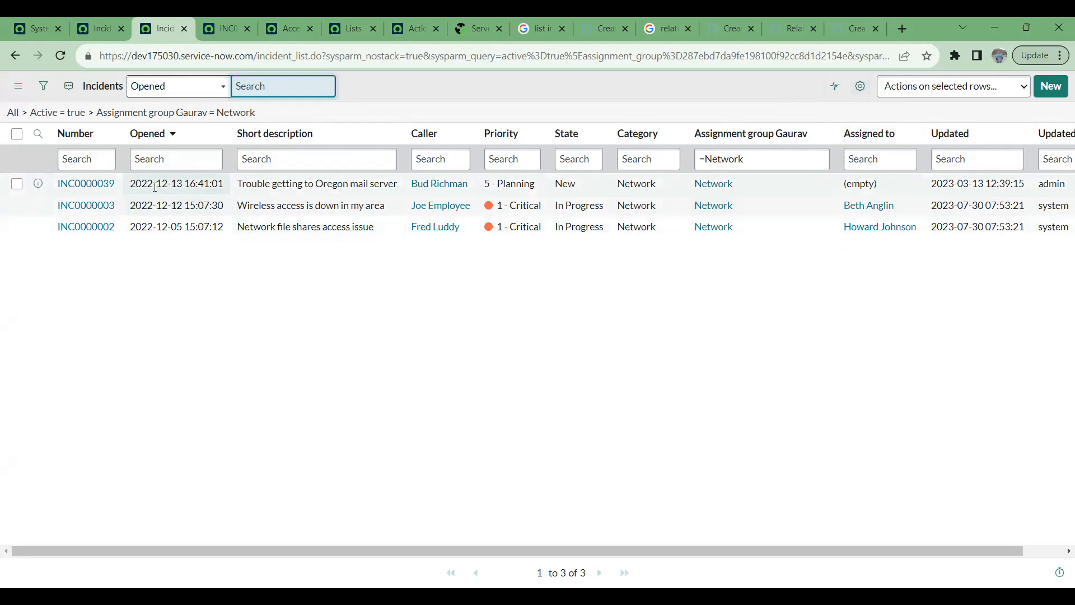
click(861, 86)
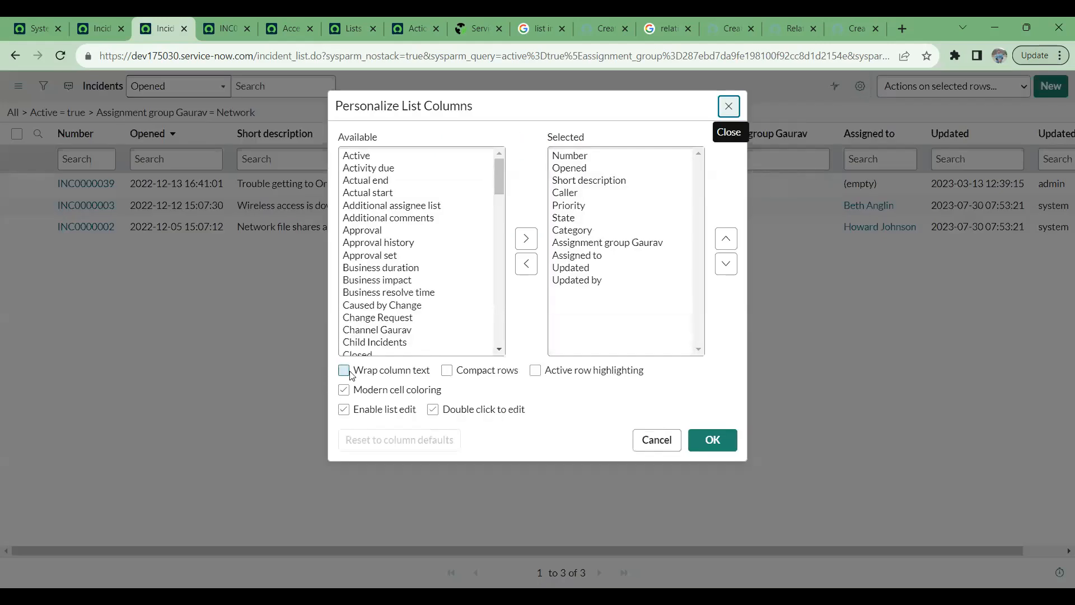
click(710, 444)
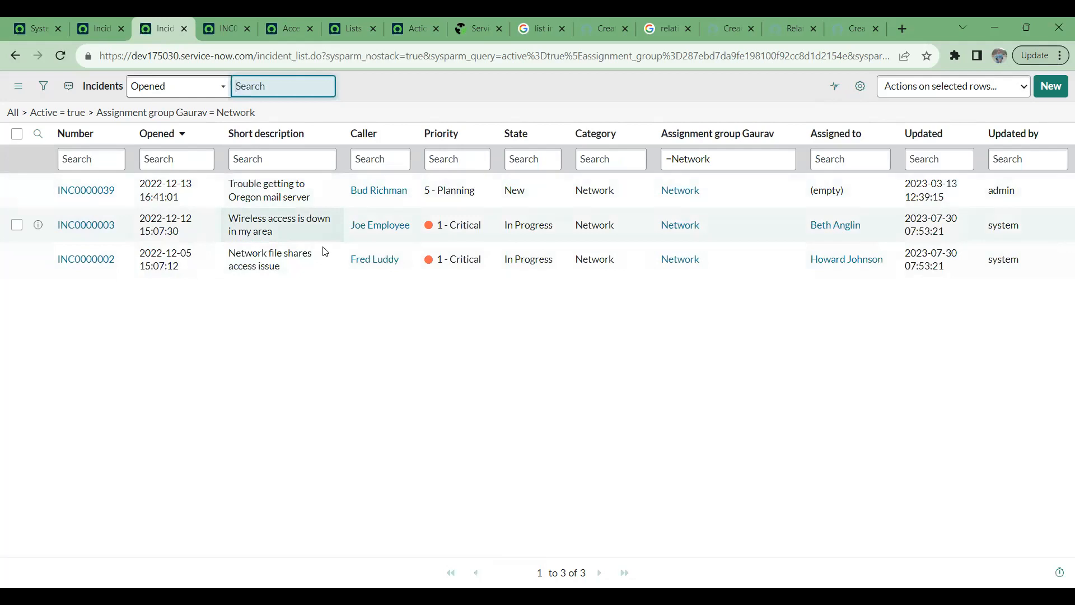
Personalize the incident list with Compact rows on and Wrap column text off.
click(860, 86)
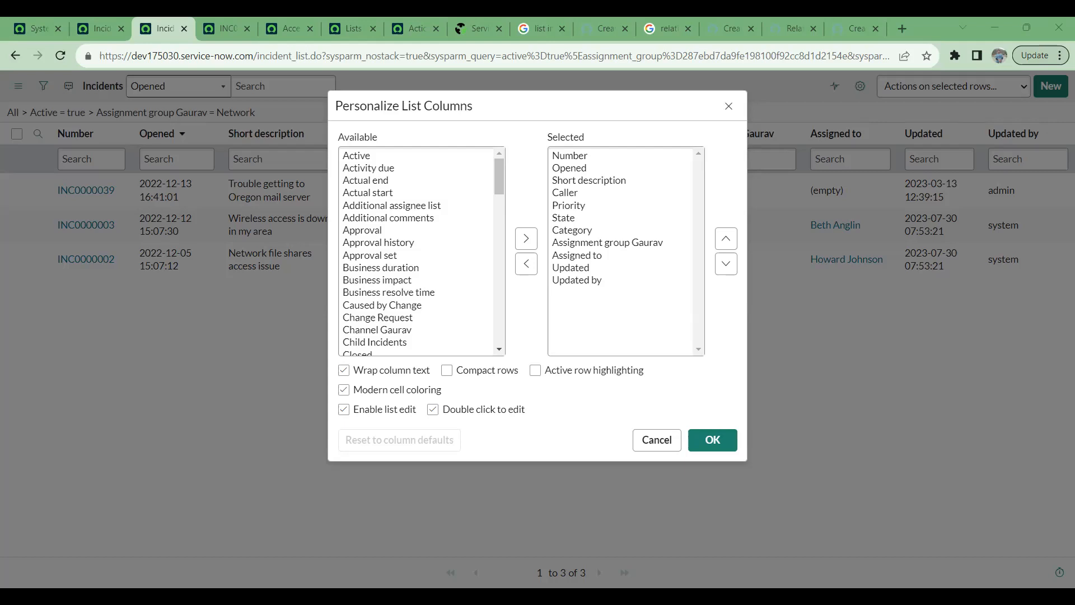
click(492, 434)
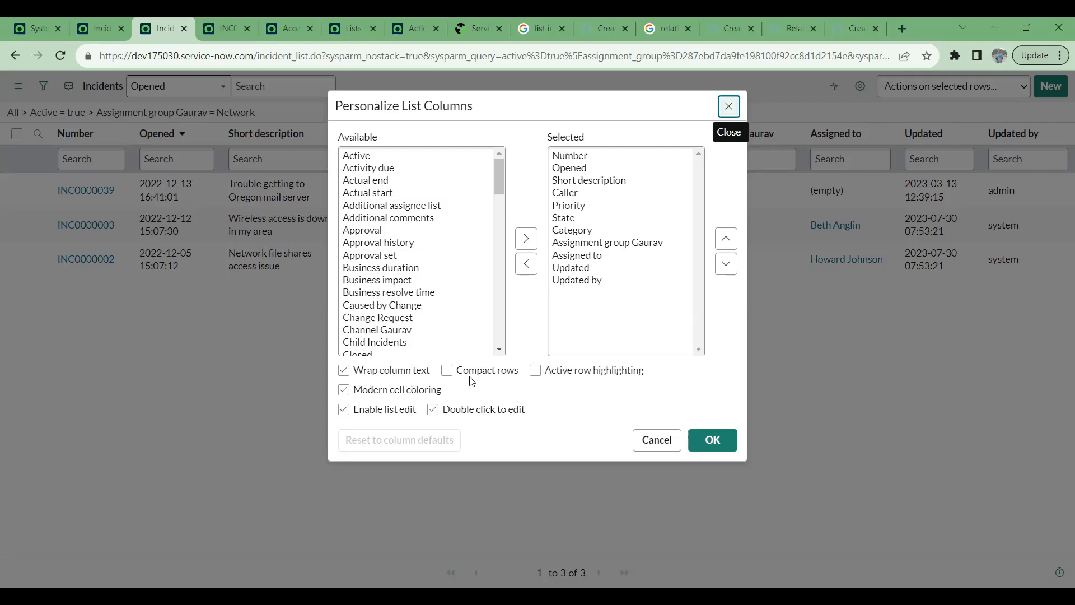
click(447, 371)
click(347, 373)
click(712, 450)
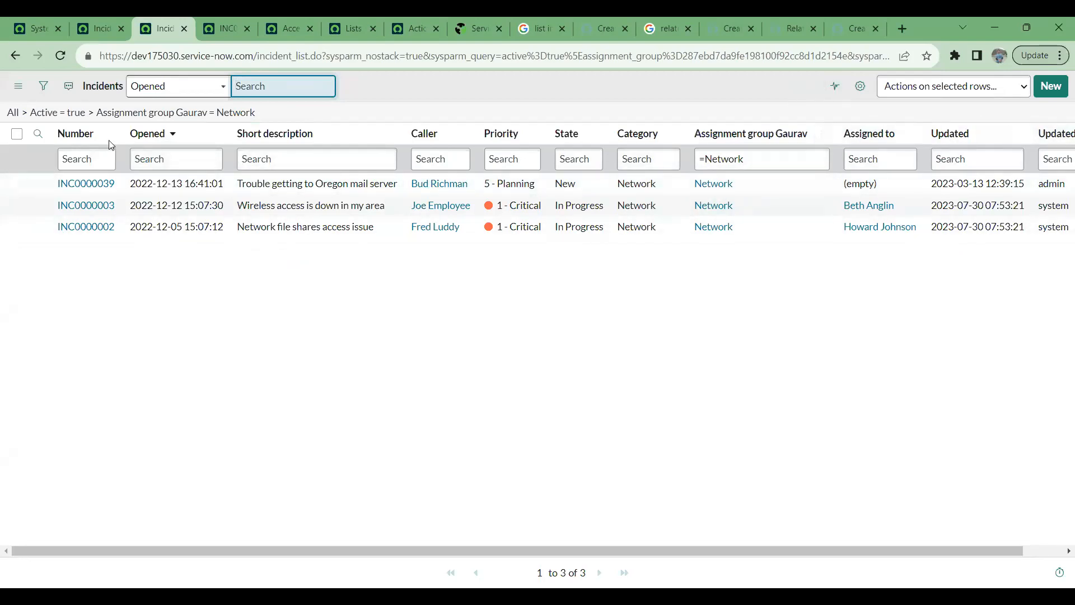
Personalize the list with Wrap column text and Active row highlighting on, and Compact rows, Modern cell coloring, Enable list edit and Double click to edit off.
click(870, 84)
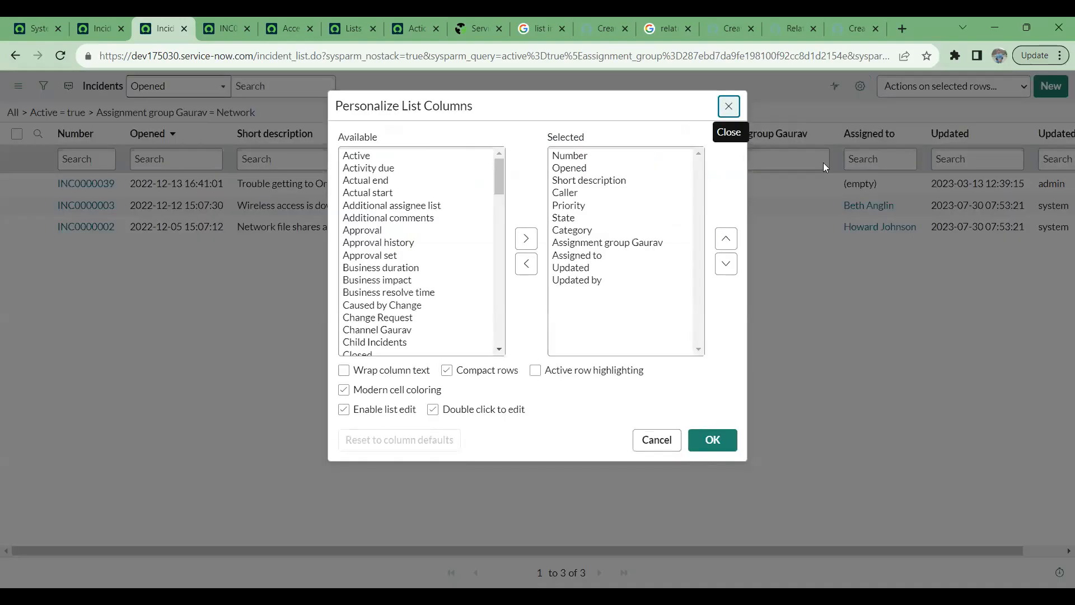
click(344, 370)
click(447, 371)
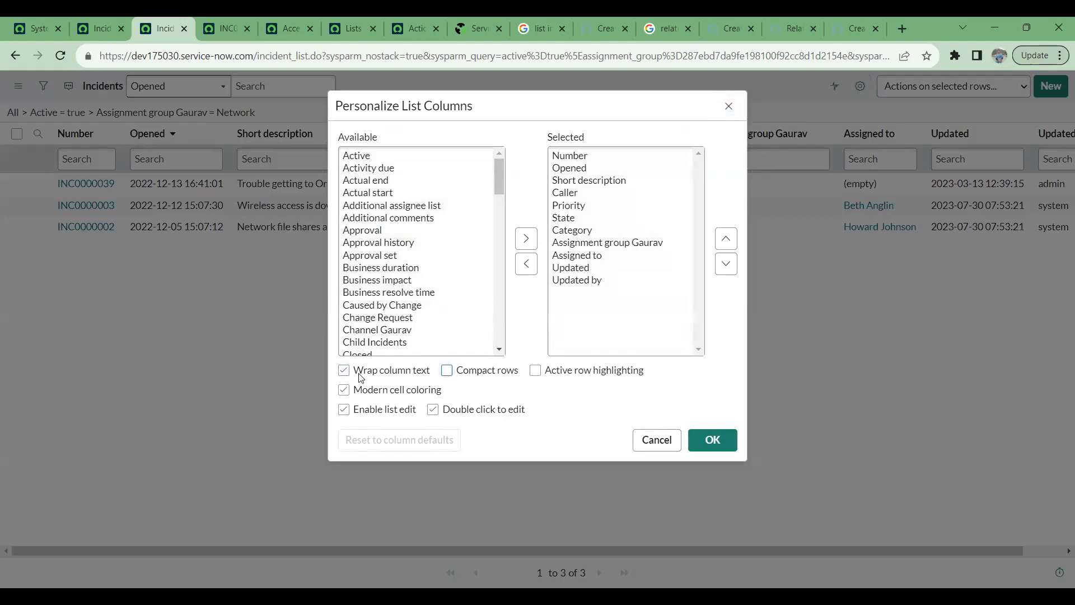
click(534, 374)
click(344, 391)
click(344, 409)
click(432, 409)
click(714, 448)
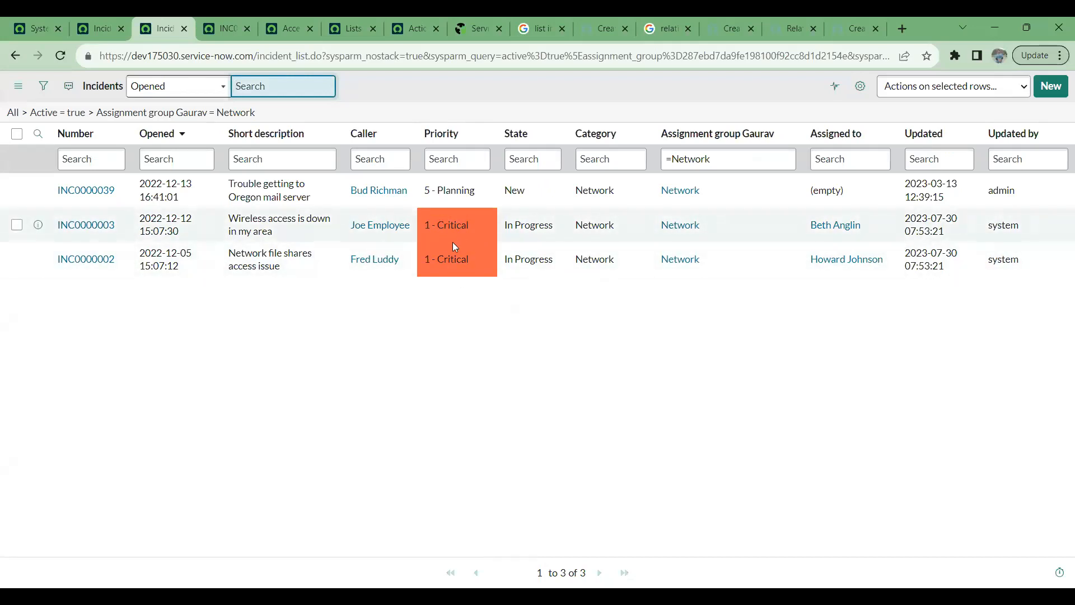
Turn Modern cell coloring back on for the incident list and apply the change.
click(870, 91)
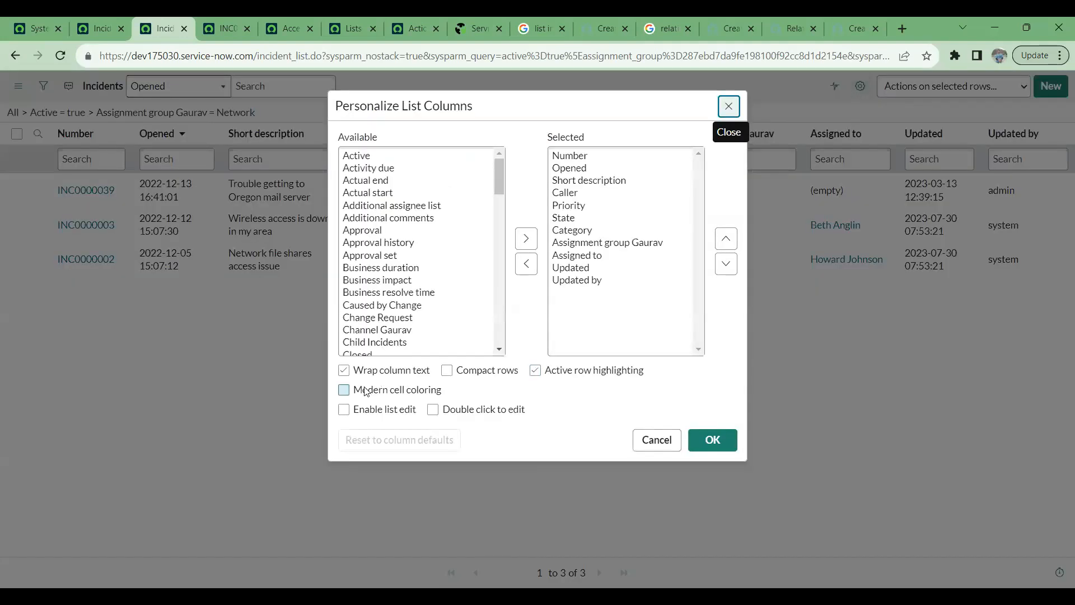
click(365, 391)
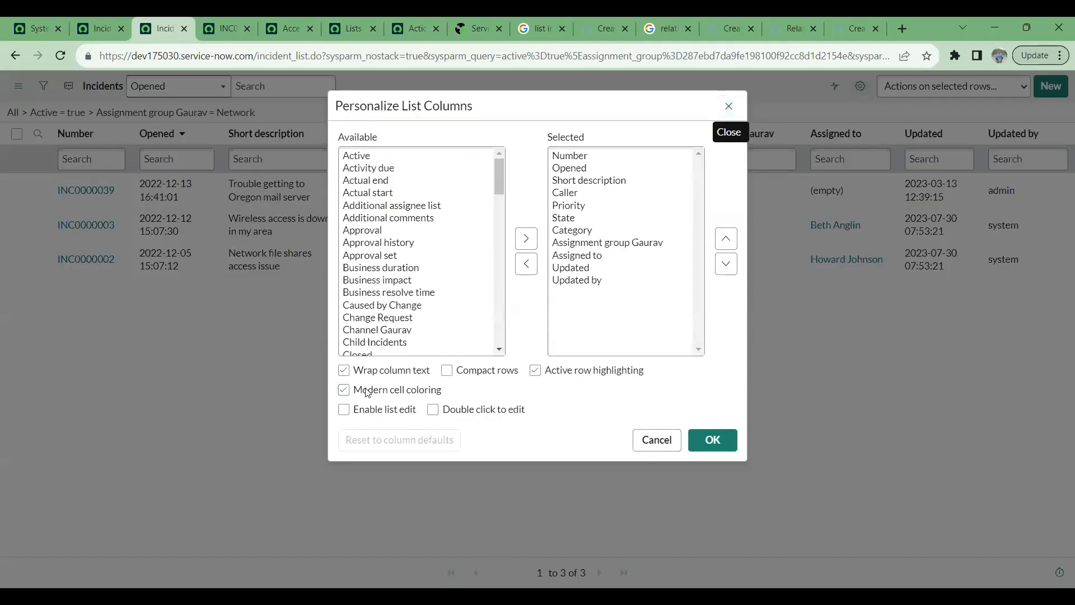
click(712, 448)
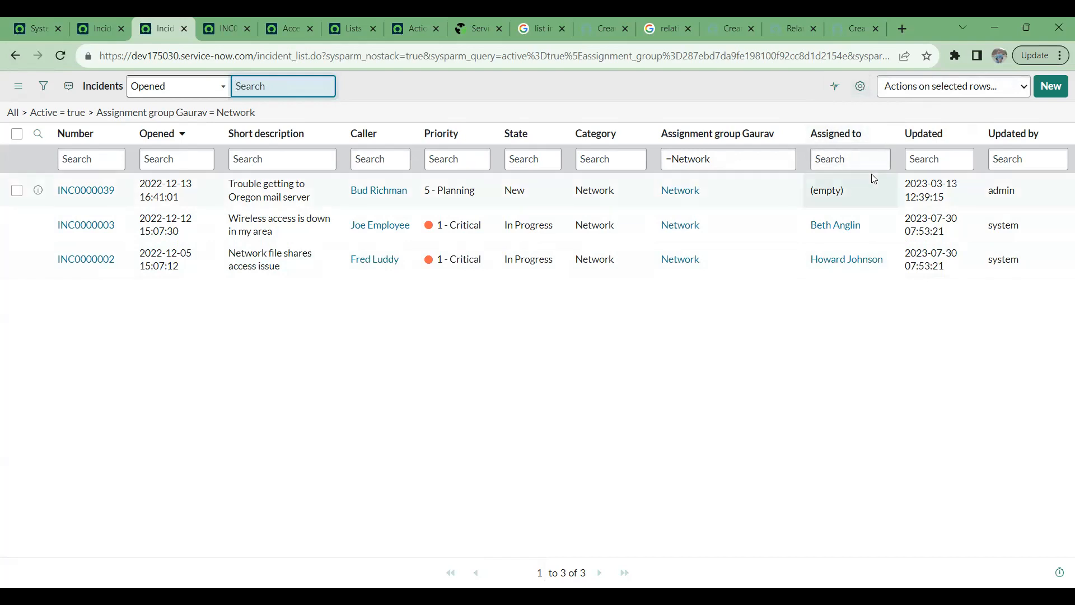
Turn on Enable list edit in the incident list's personalization settings and apply it.
click(860, 86)
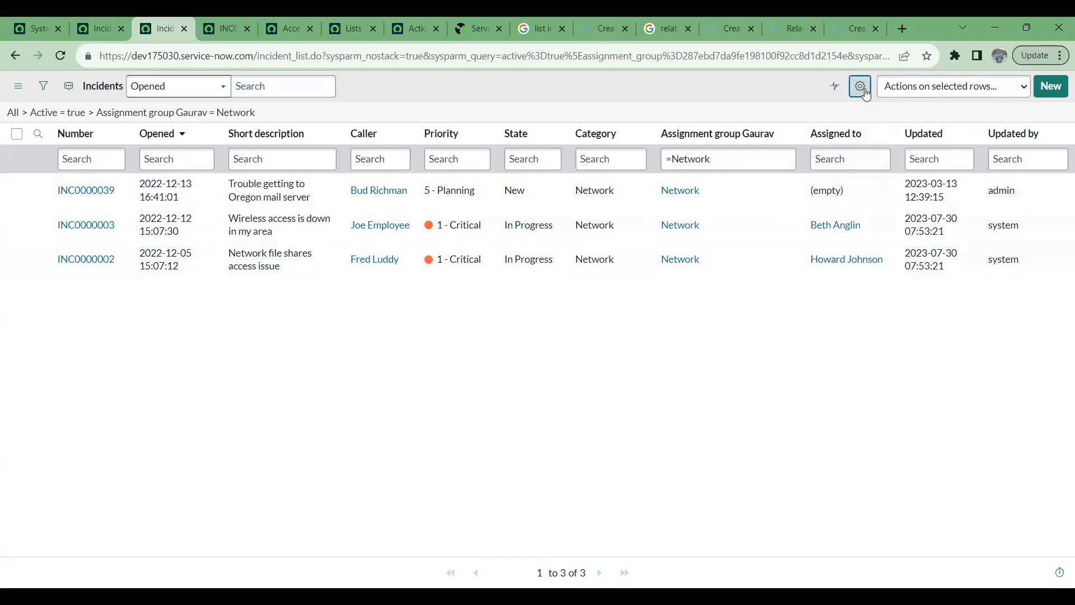
click(376, 411)
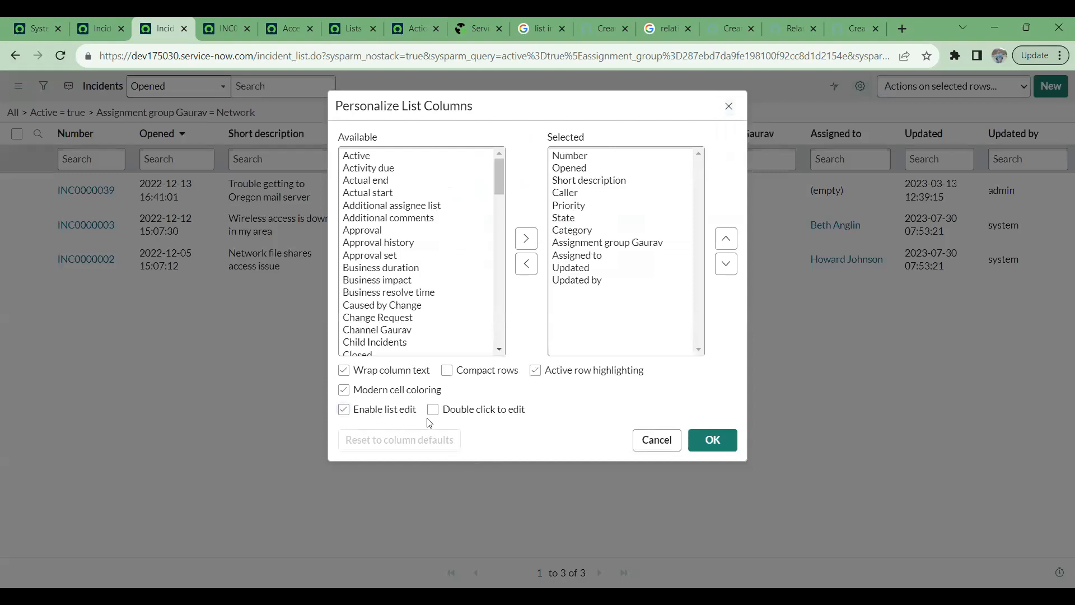
click(737, 438)
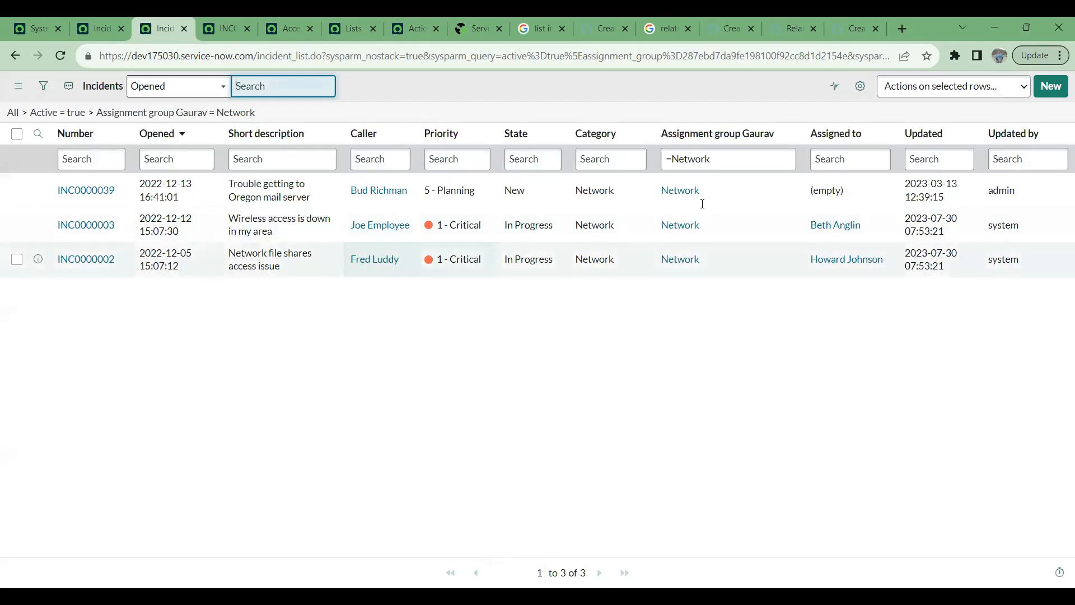
Turn off Enable list edit for the incident list, and try to edit the Priority of INC0000039 inline.
click(860, 86)
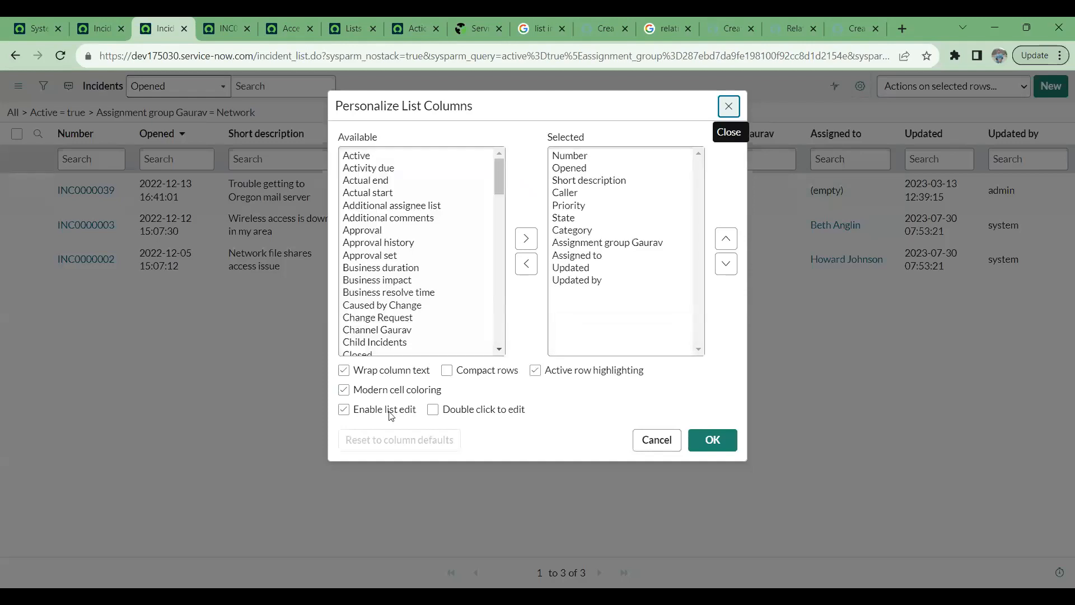
click(344, 410)
click(715, 440)
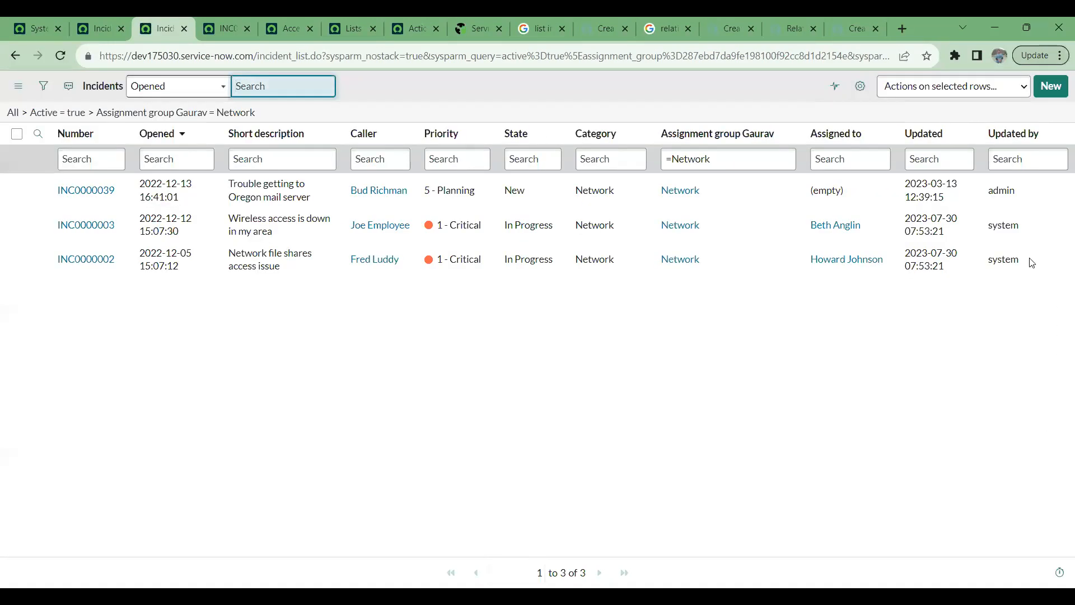
click(478, 197)
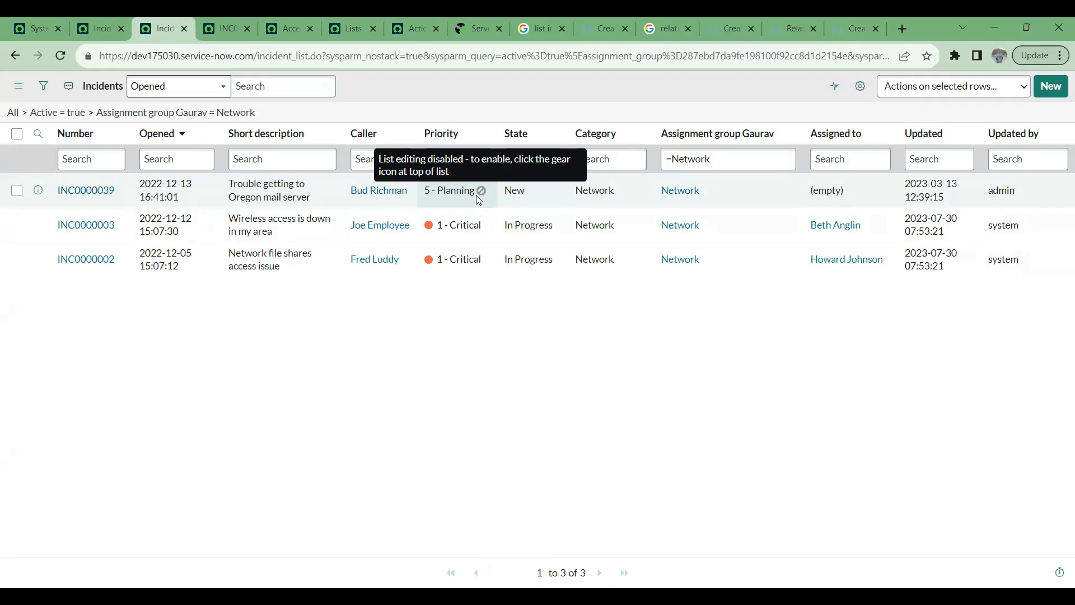
Turn Enable list edit back on while leaving Double click to edit off, and apply the list settings.
click(861, 87)
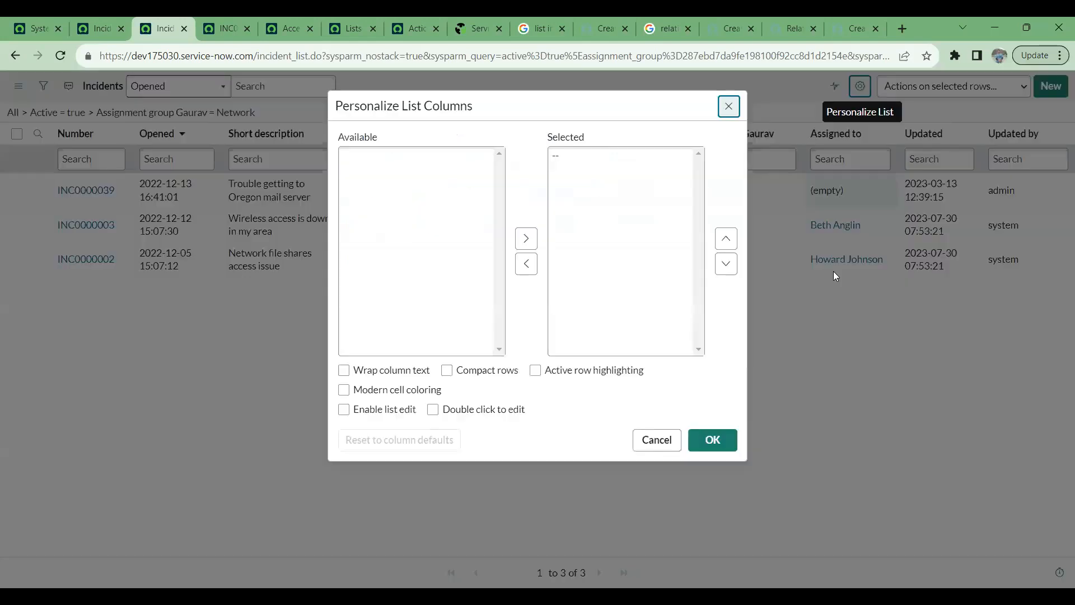
click(348, 414)
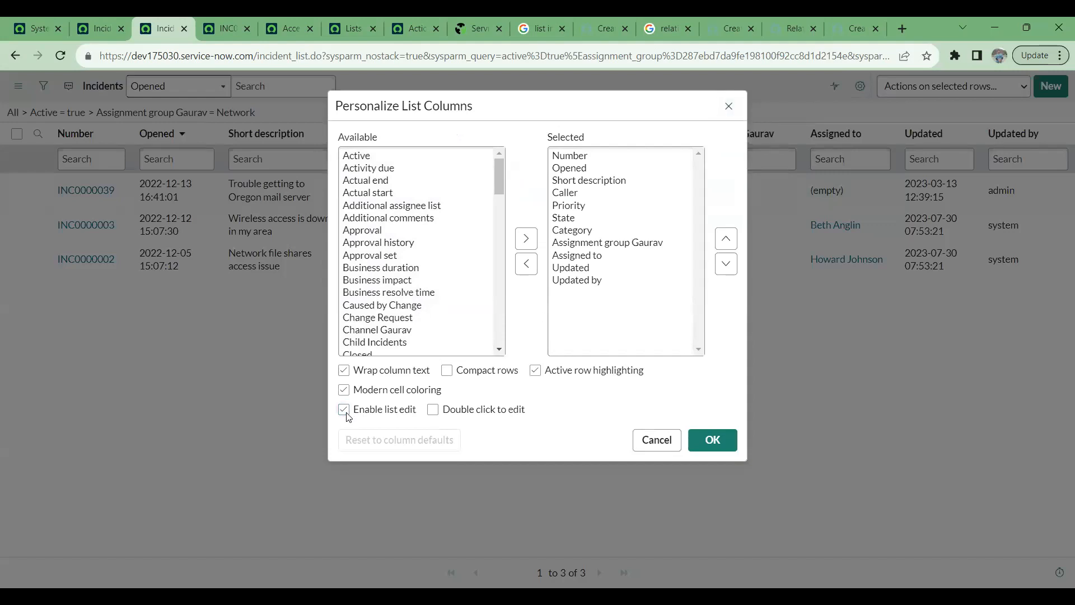
click(436, 411)
click(452, 413)
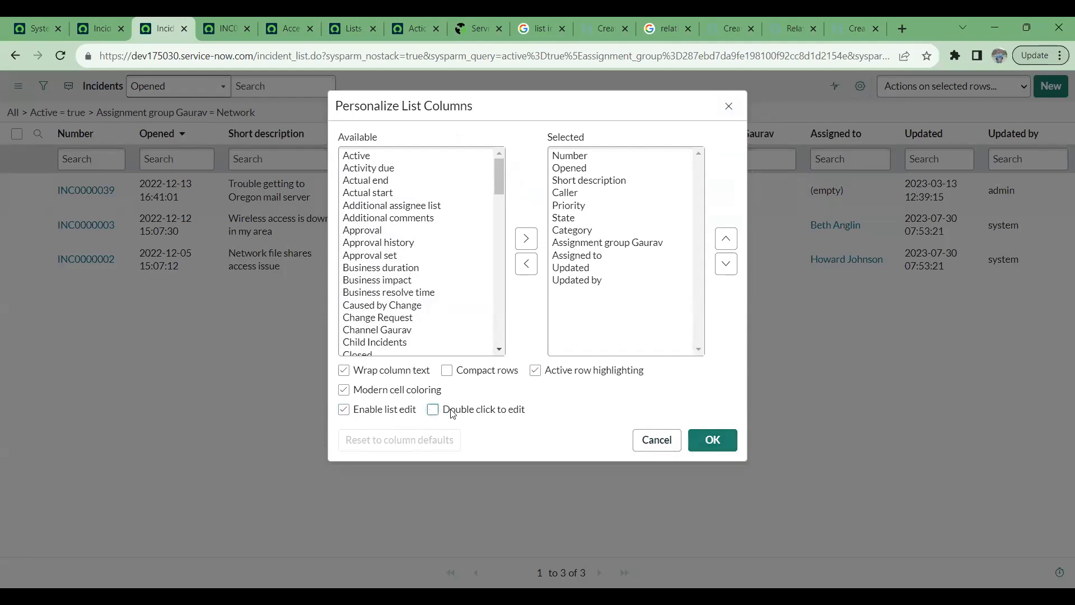
click(721, 442)
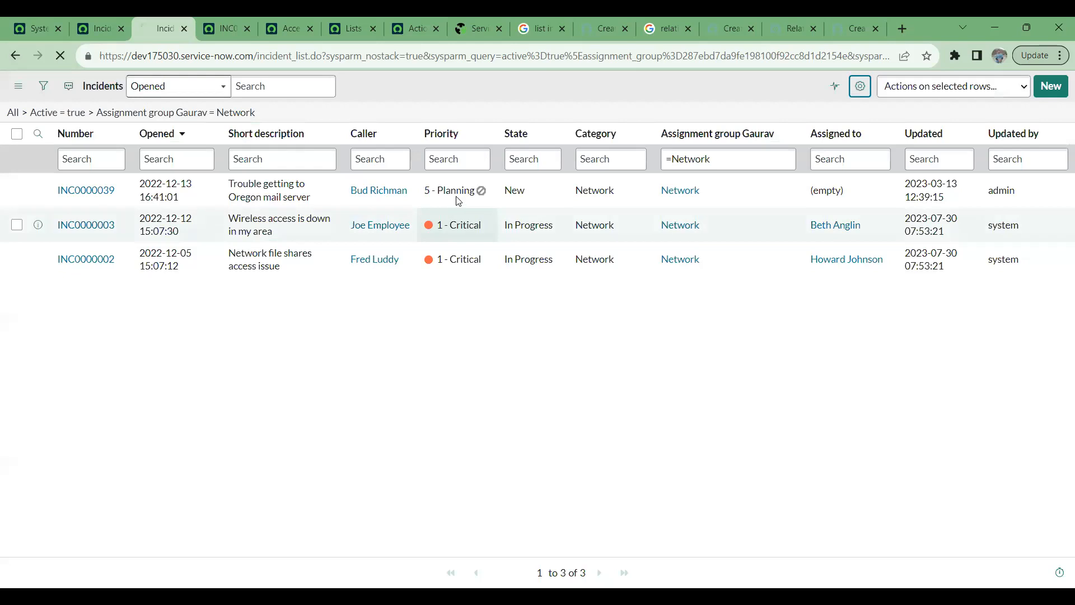
Open the Priority value of INC0000039 for inline editing in the list, and cancel the edit.
click(472, 194)
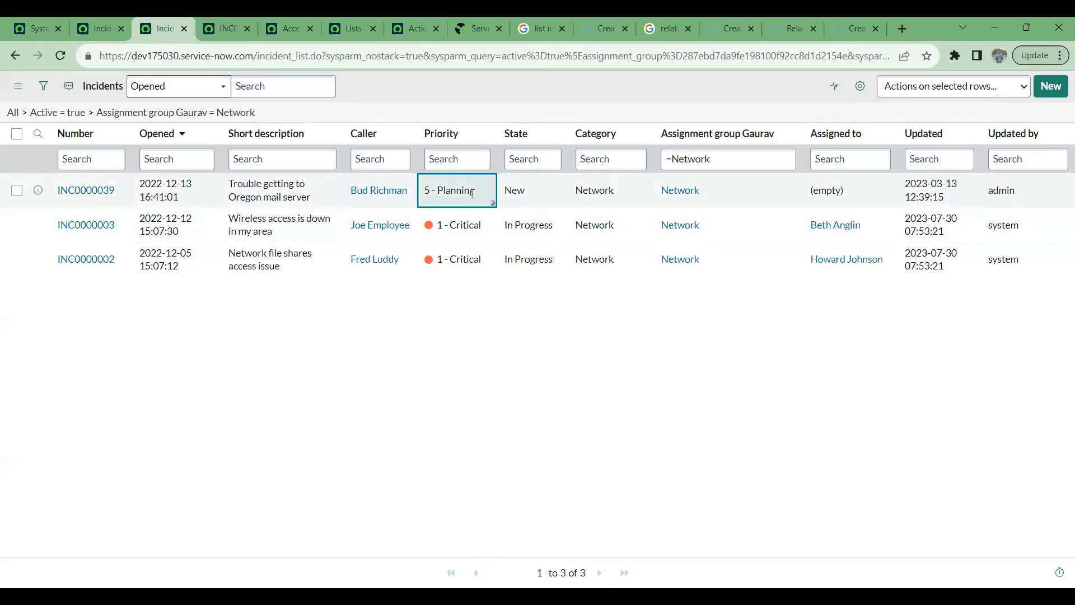
double_click(472, 193)
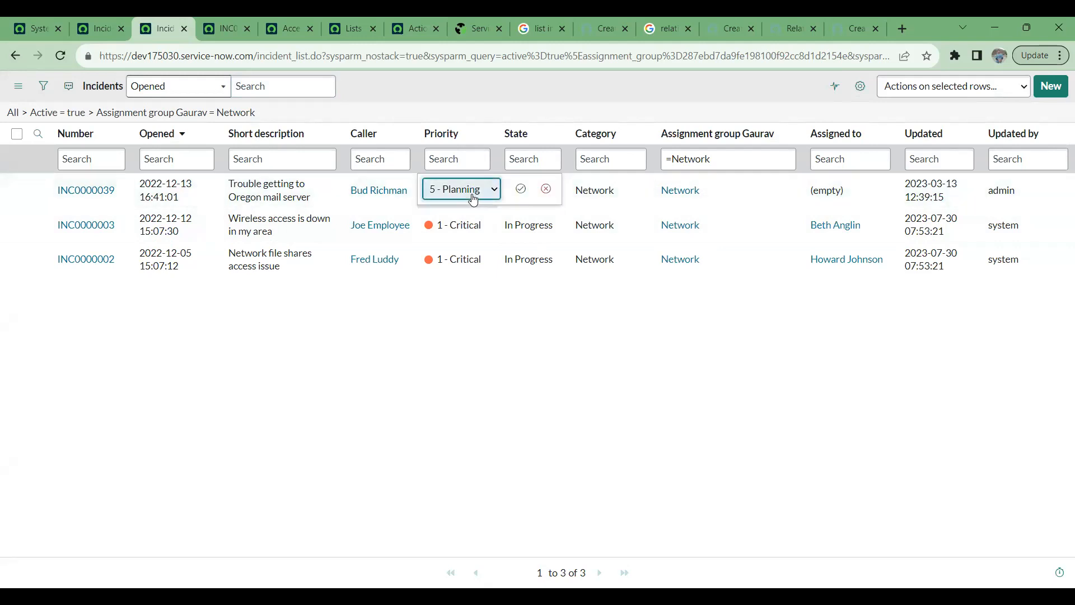
click(541, 190)
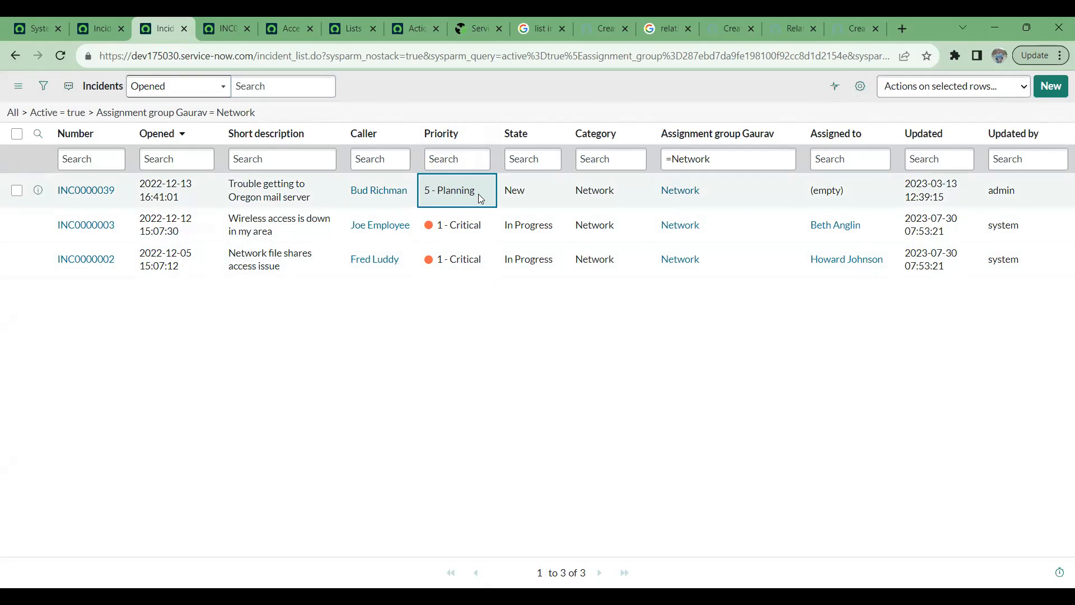
Check the list editing options without changing them, and reopen and cancel the inline Priority edit of INC0000039.
click(860, 86)
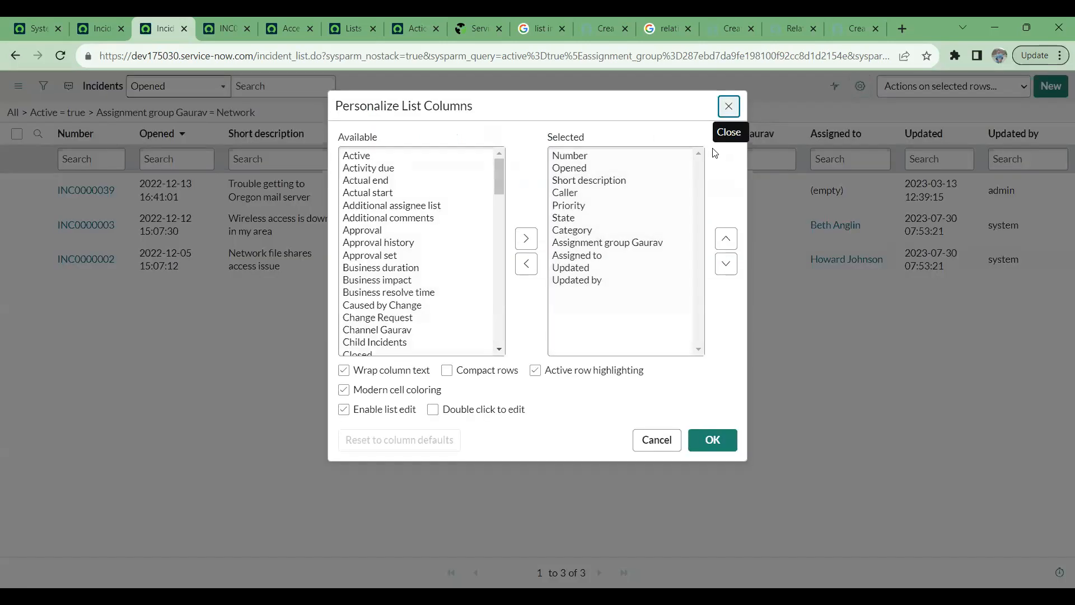
click(729, 107)
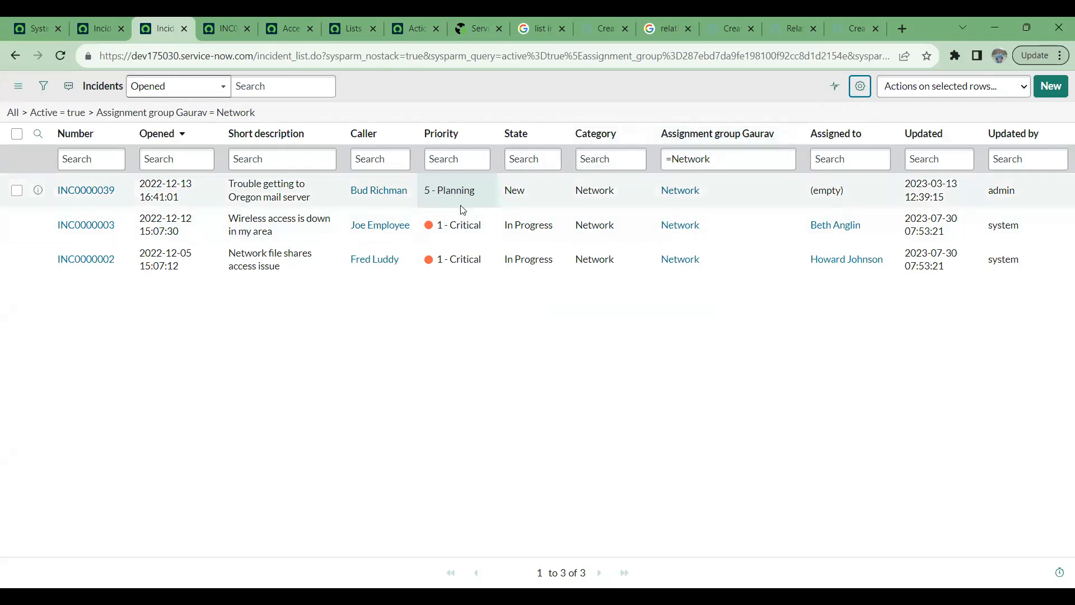
click(473, 188)
key(Return)
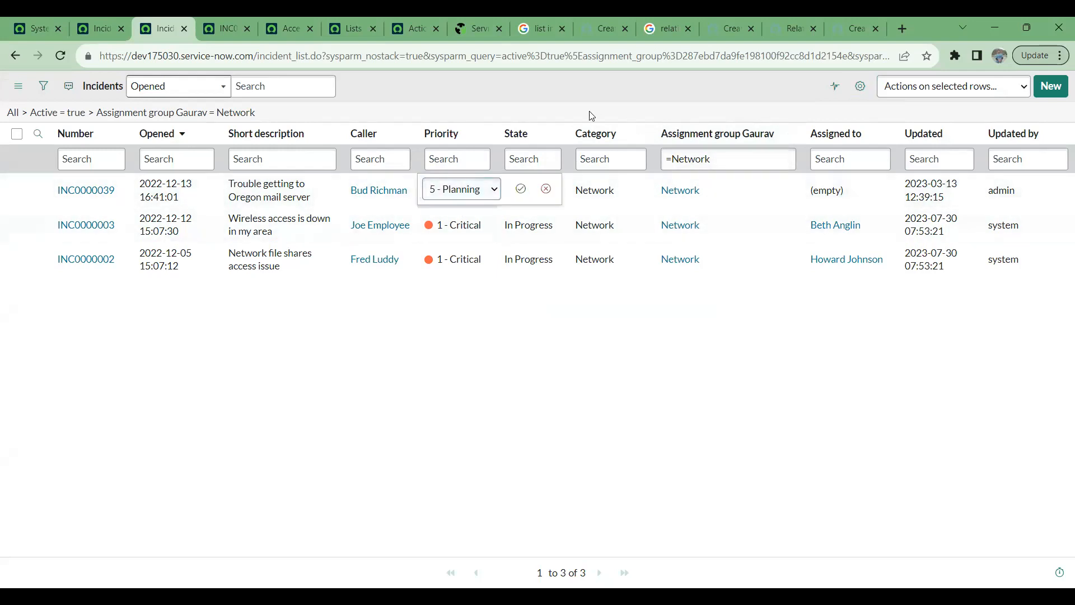
click(546, 189)
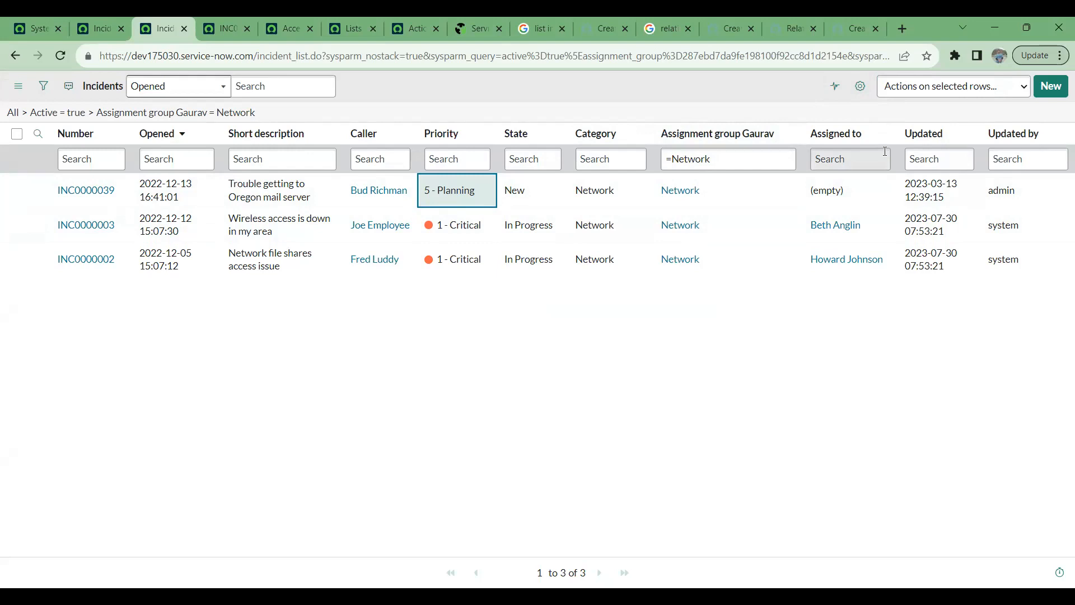
Turn on Double click to edit for the incident list and apply the list settings.
click(861, 92)
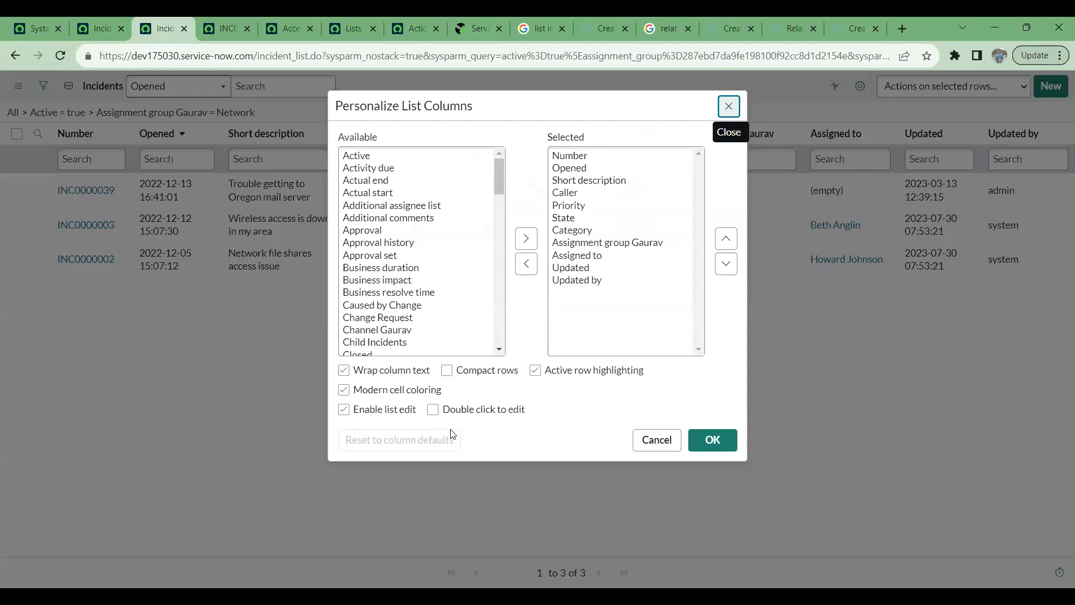
click(432, 409)
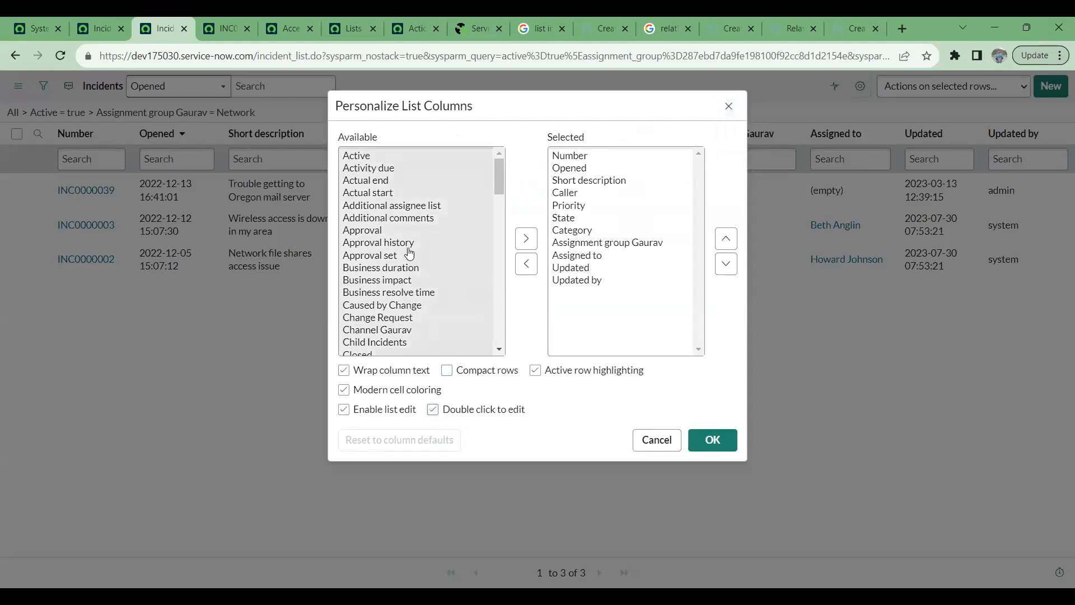
click(711, 440)
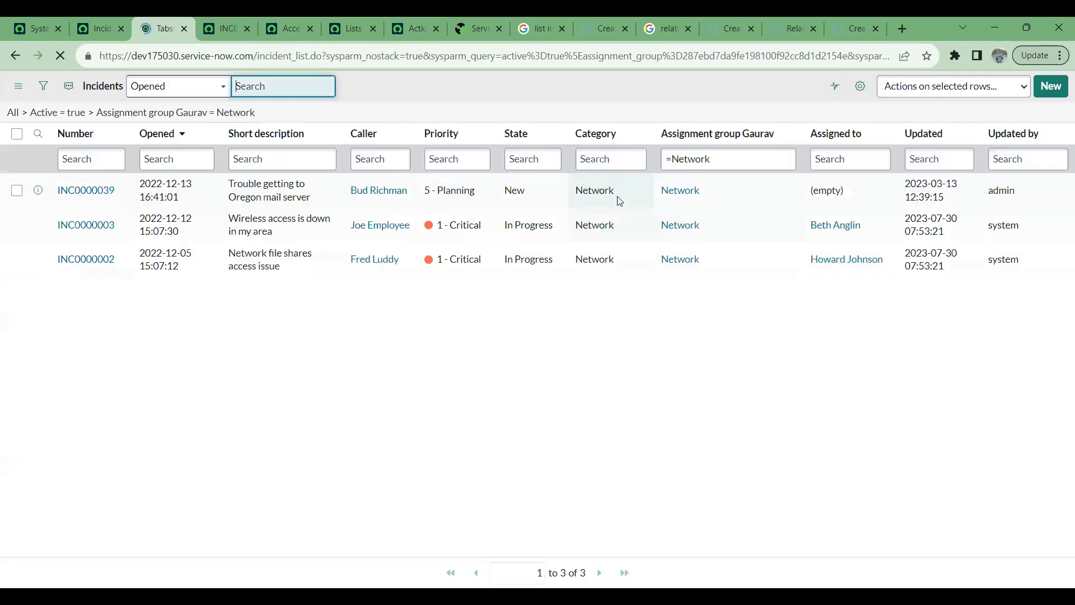
Open the Category value of INC0000039 for inline editing, check its Subcategory field, and cancel the edit.
double_click(595, 191)
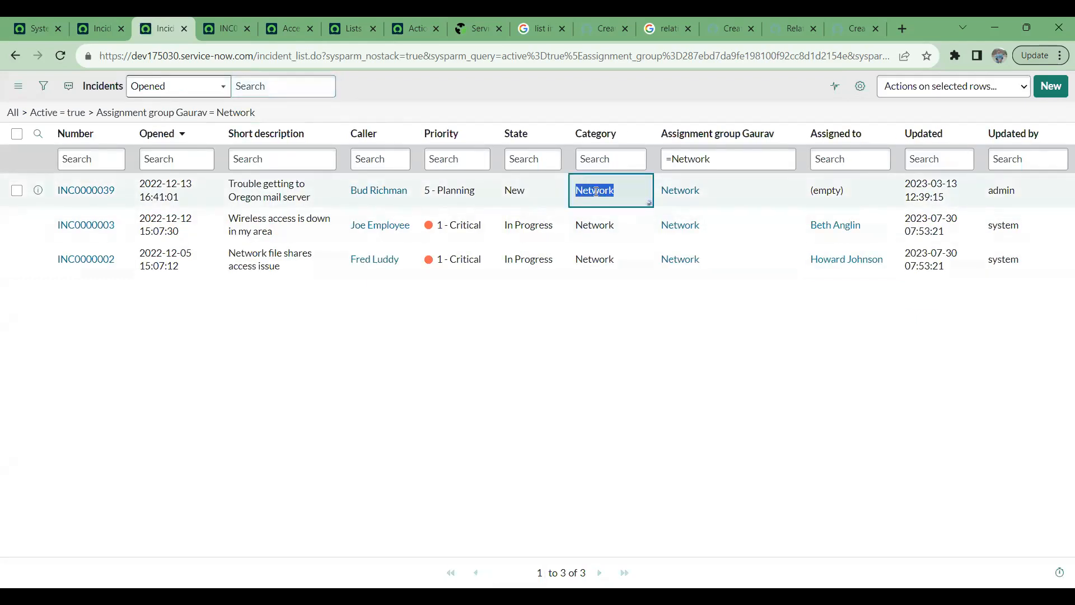
right_click(600, 206)
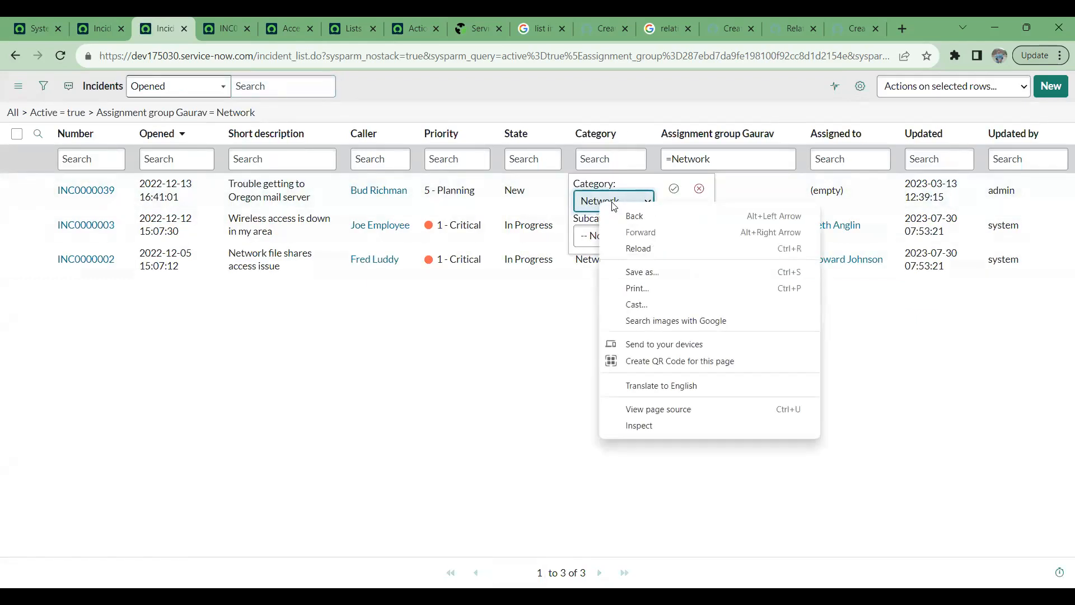
click(581, 332)
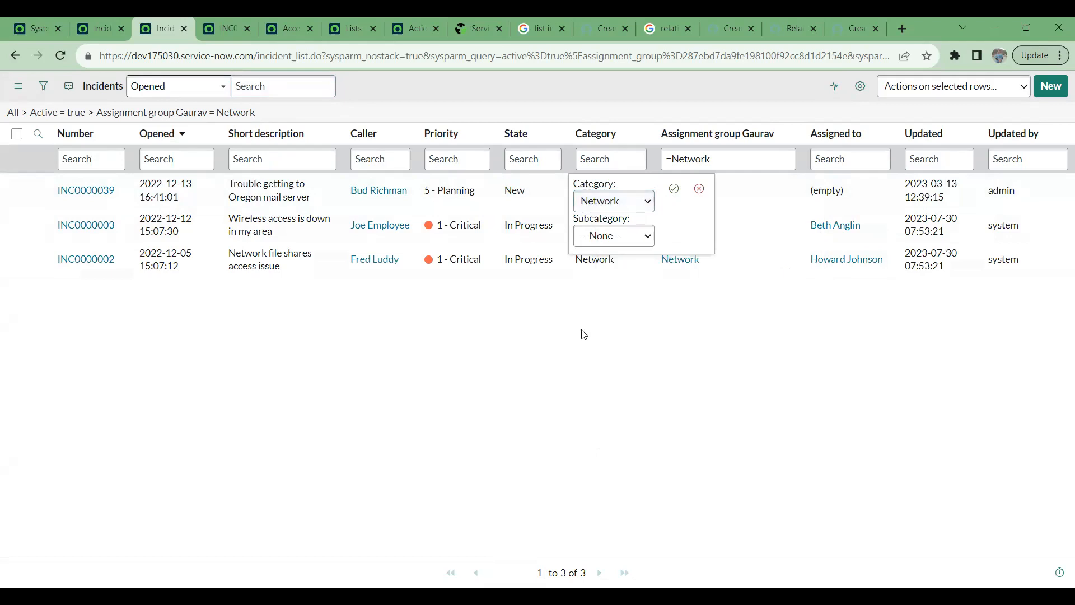
click(642, 237)
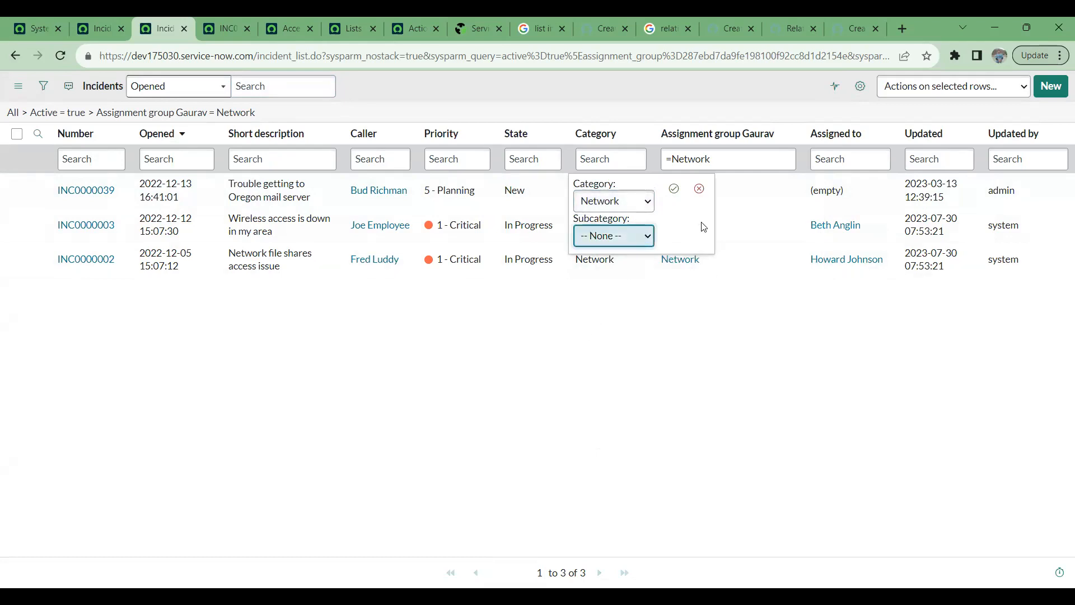
click(700, 192)
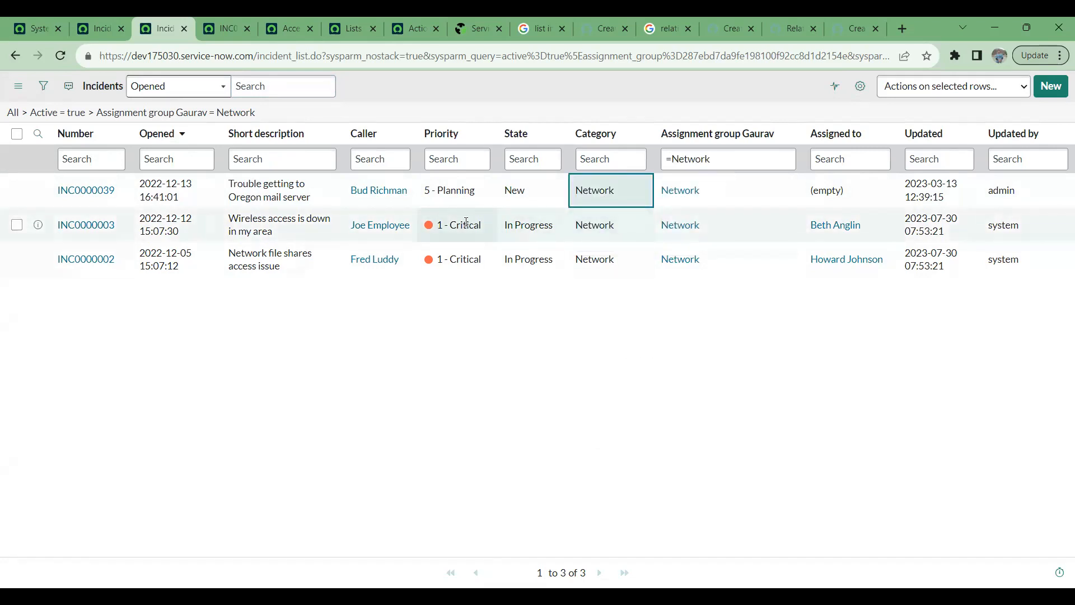
Try inline editing of the Priority of INC0000003 and the Category of INC0000039, and cancel the edits.
click(473, 223)
double_click(474, 222)
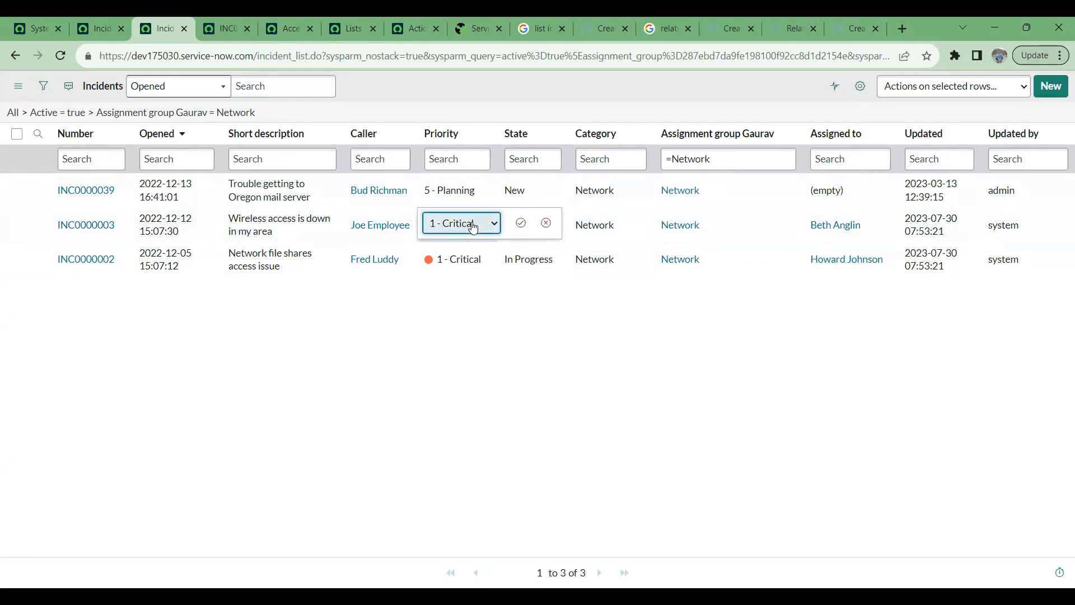
click(601, 191)
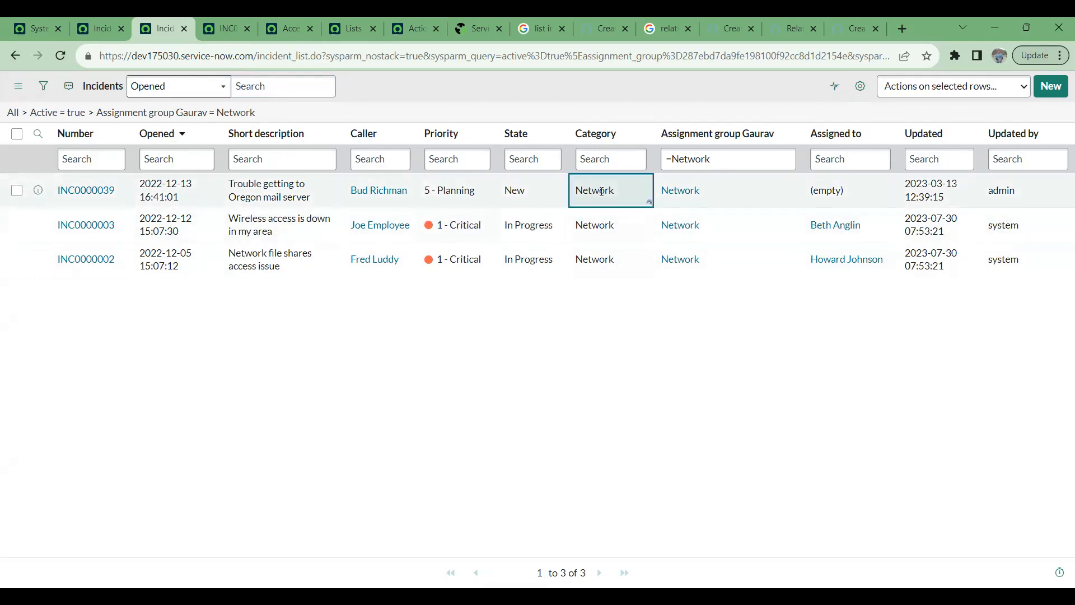
double_click(601, 191)
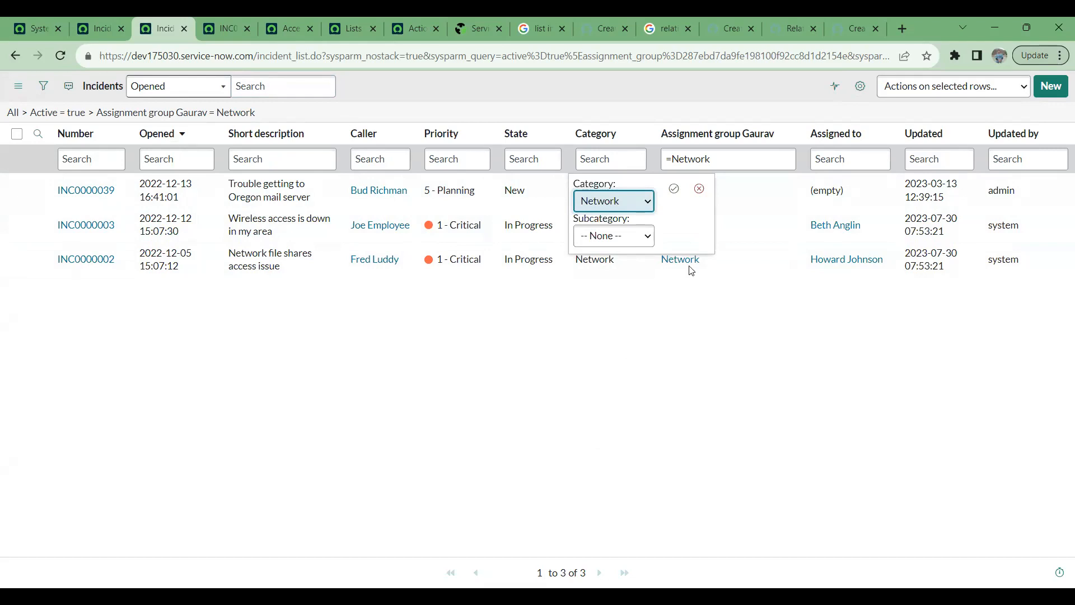
key(Tab)
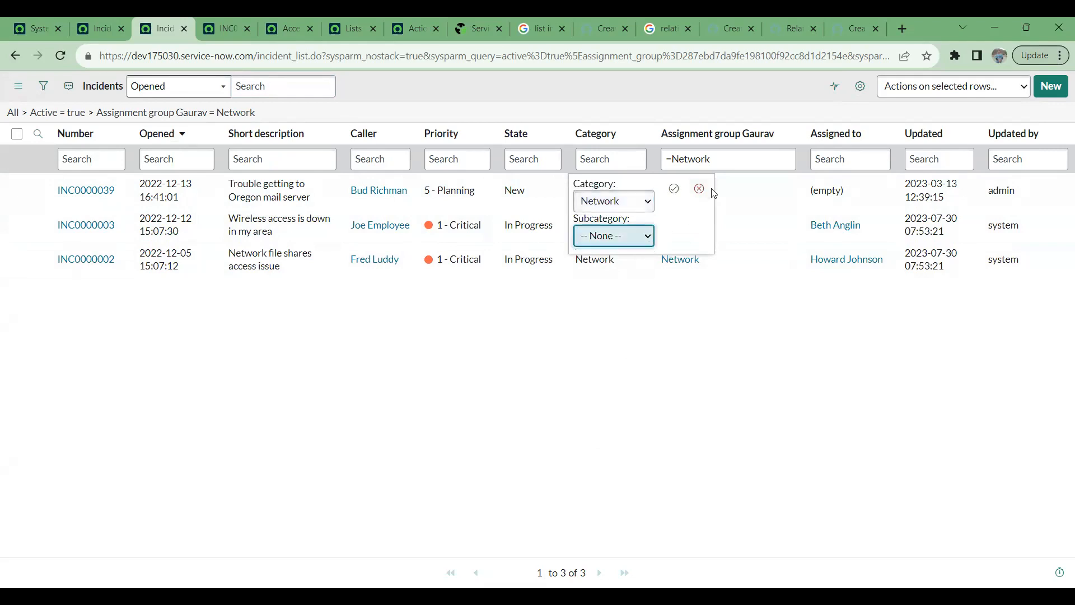
click(699, 191)
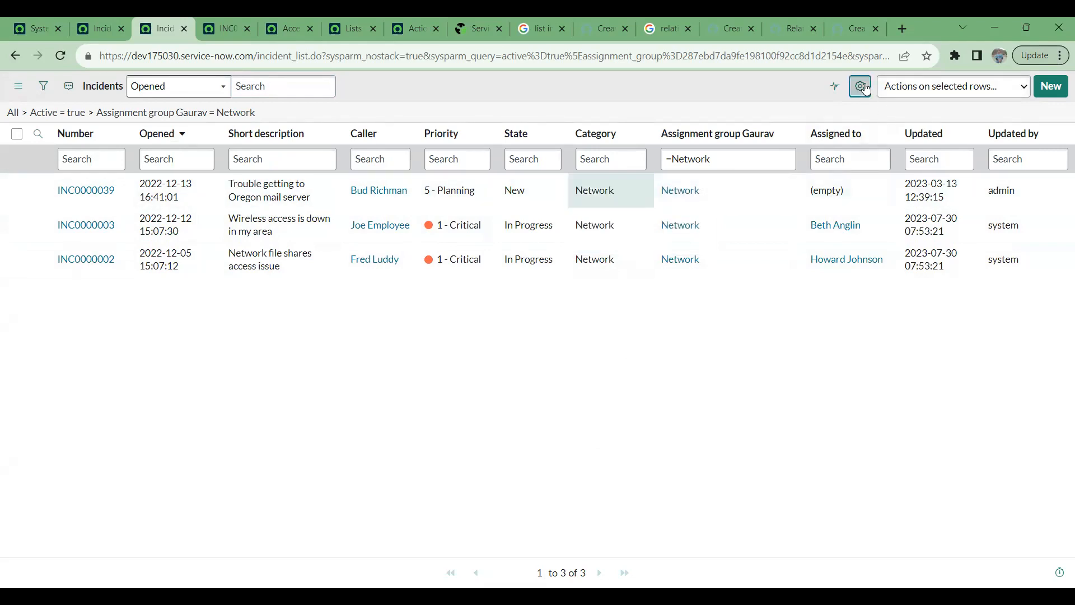
Turn off Double click to edit for the list, and reopen the Category of INC0000039 inline, keeping Network and no subcategory.
click(860, 86)
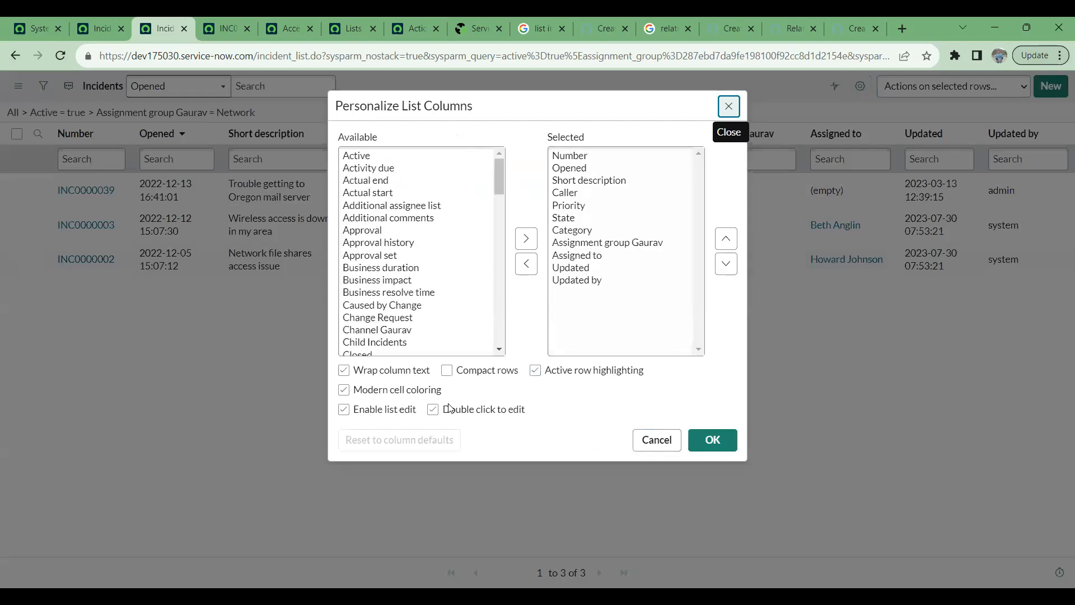
click(701, 441)
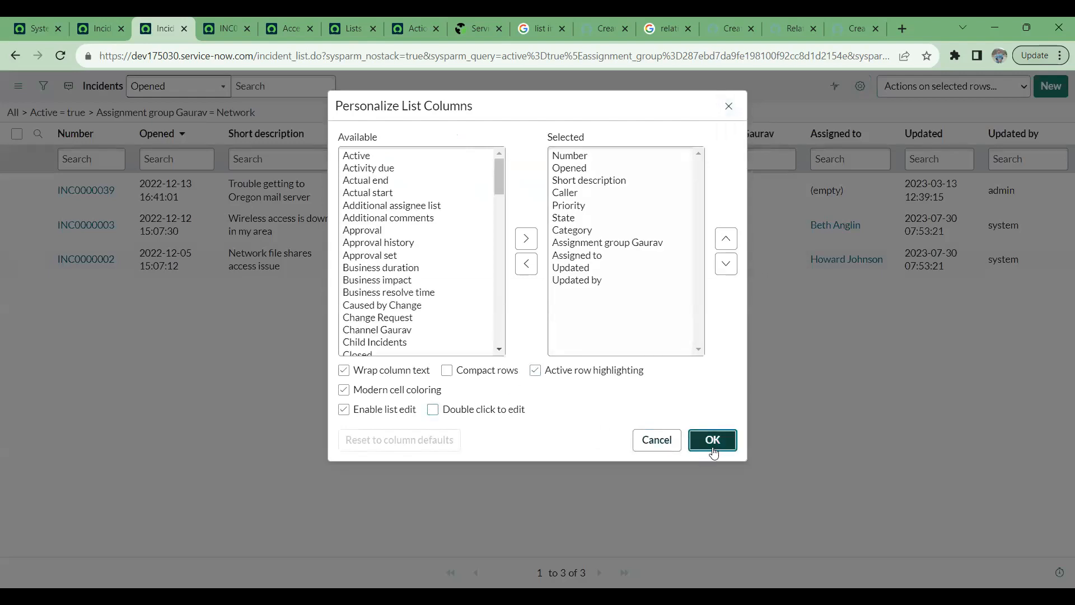
click(623, 193)
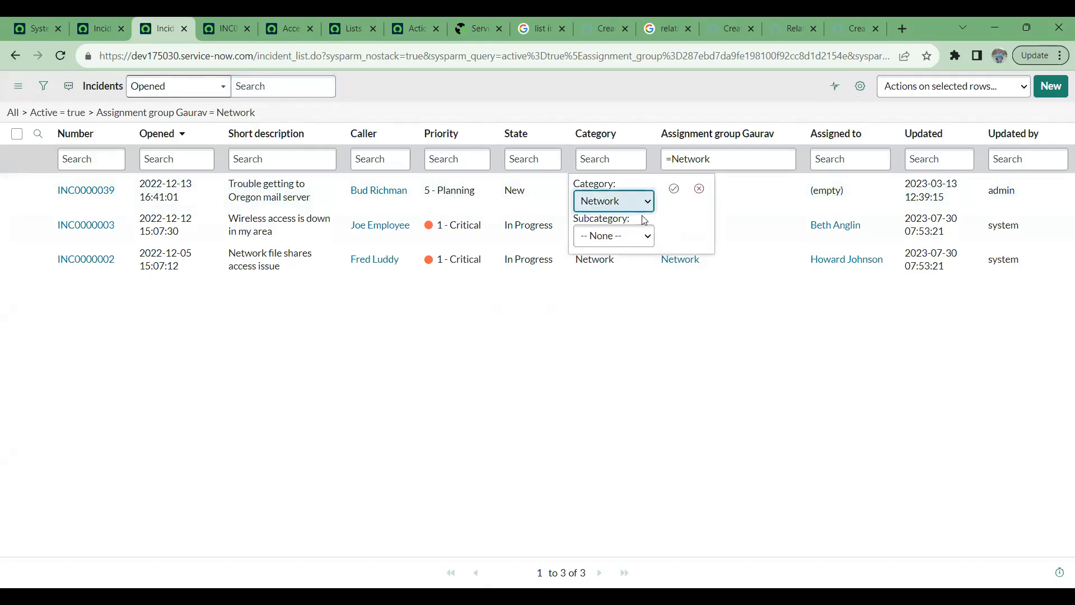
key(Tab)
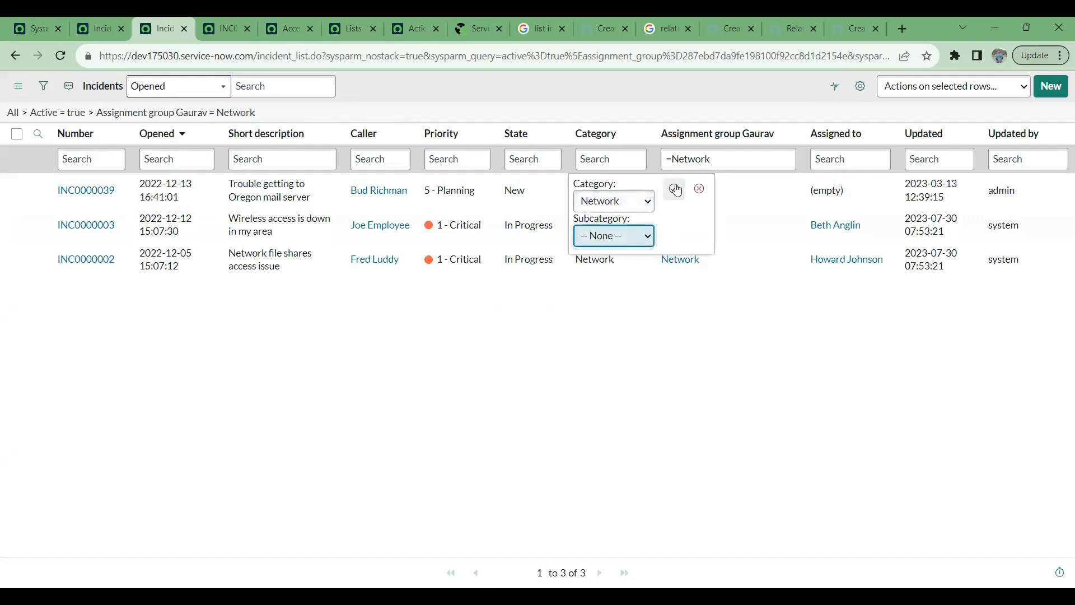
click(676, 189)
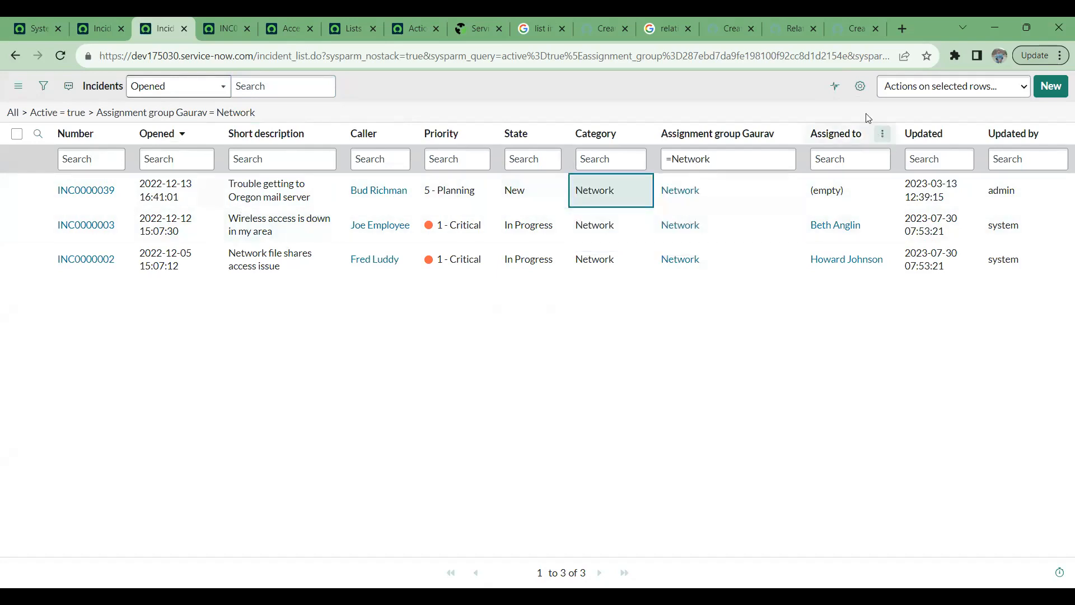
Review the list editing options, and turn Double click to edit back on with the list settings applied.
click(861, 87)
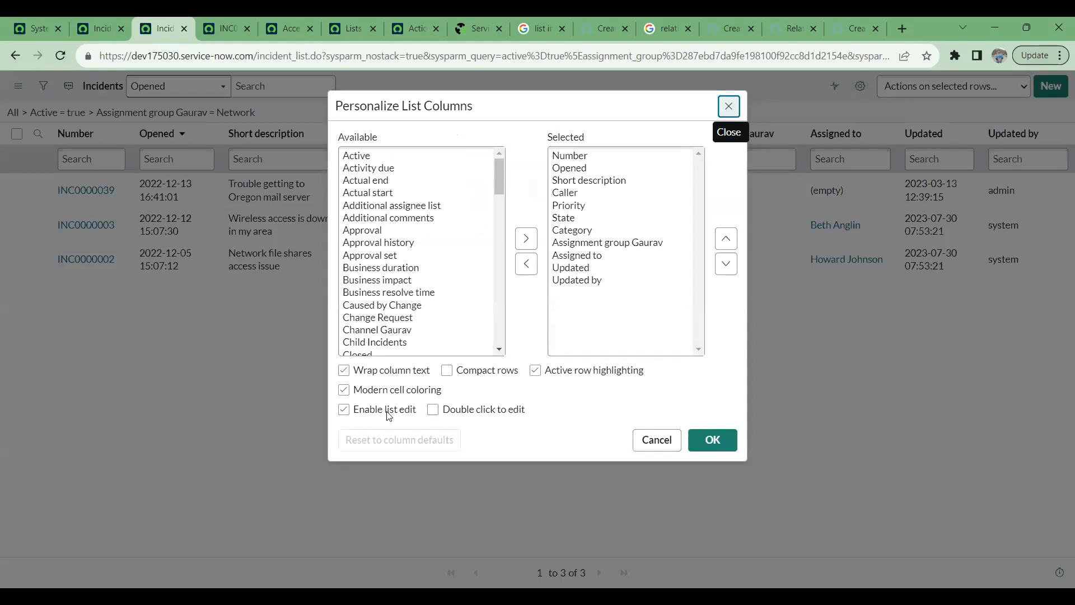
click(657, 441)
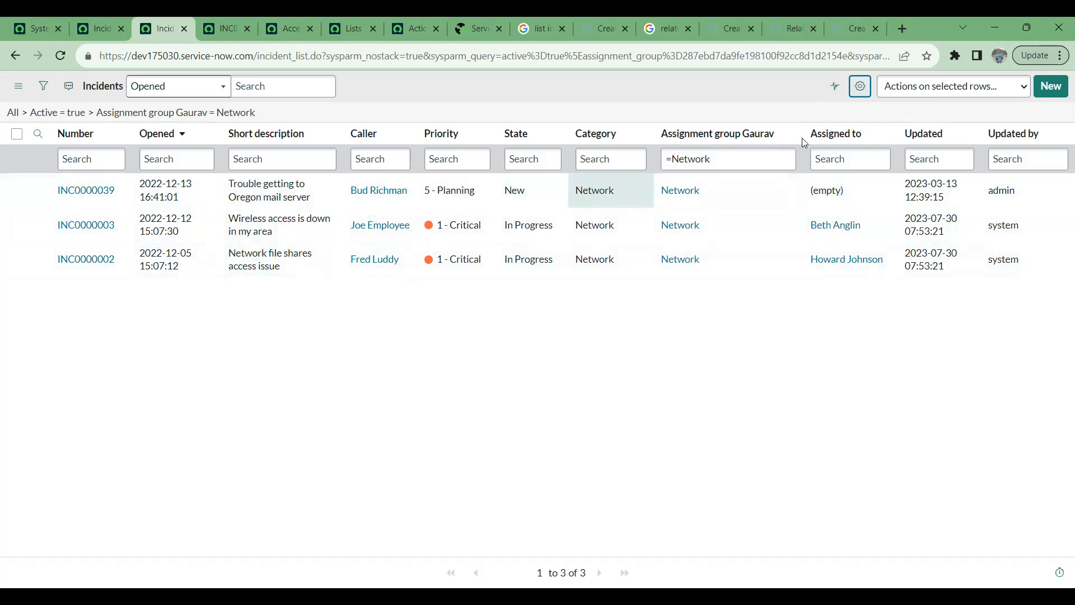
click(859, 92)
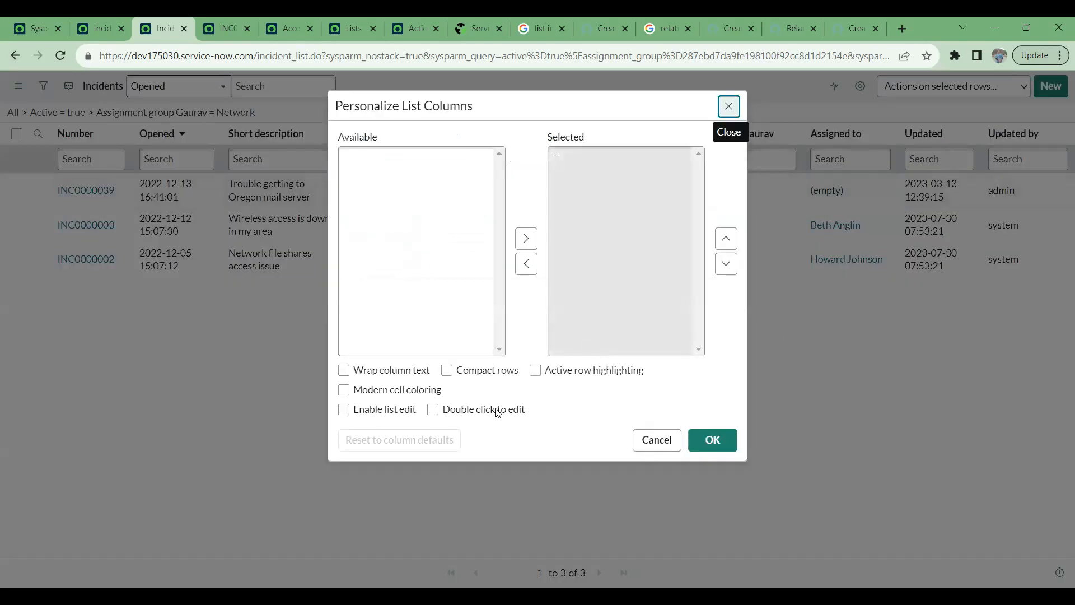
click(440, 412)
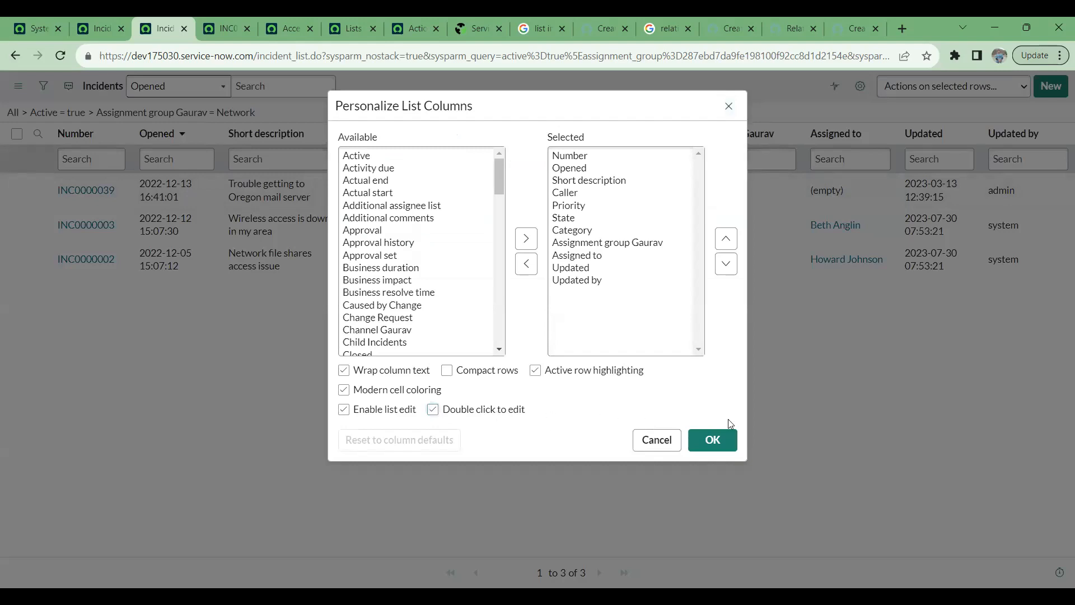
click(712, 440)
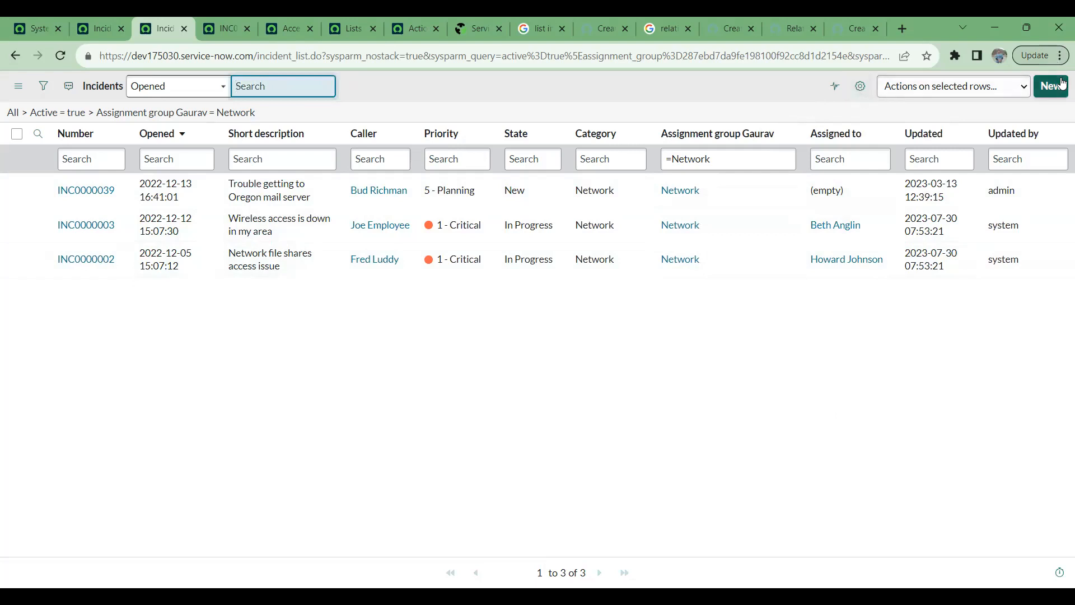
Show the filtered Network incidents as a Visual Task Board from the Number column's options.
click(118, 135)
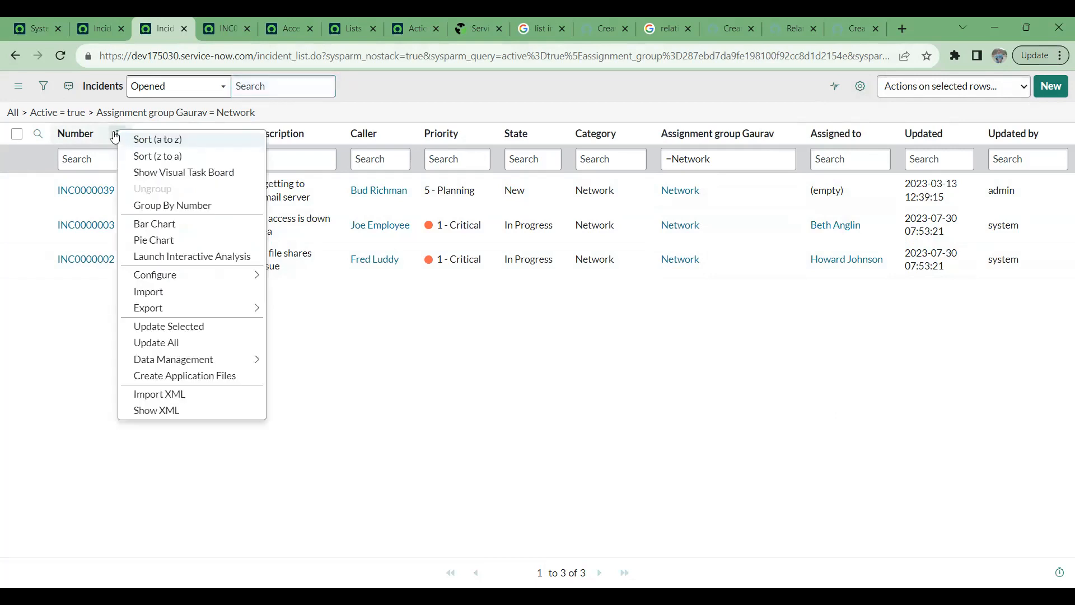
click(96, 135)
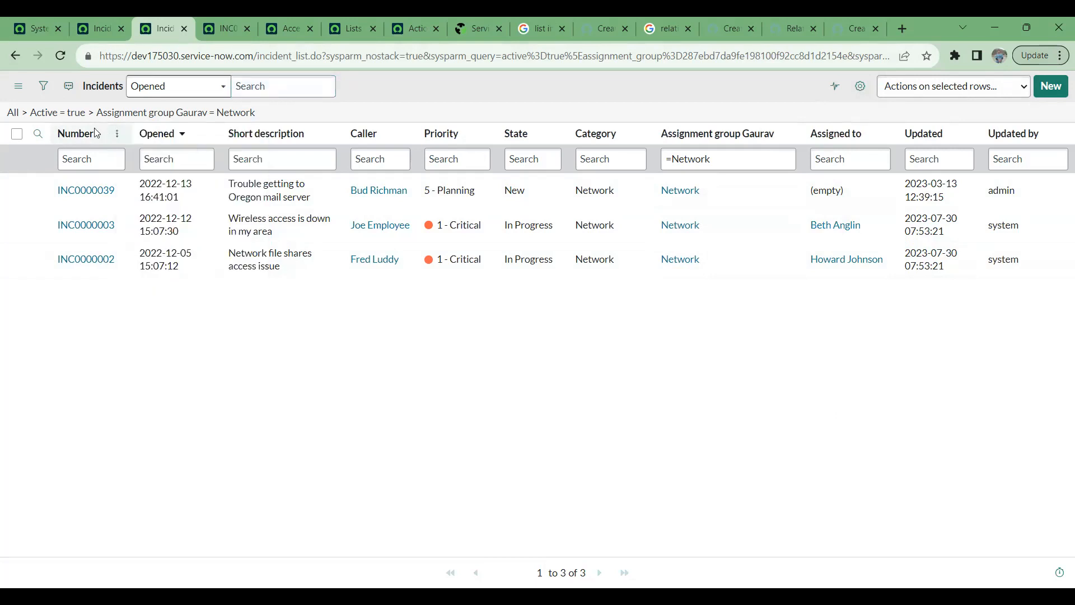
right_click(87, 140)
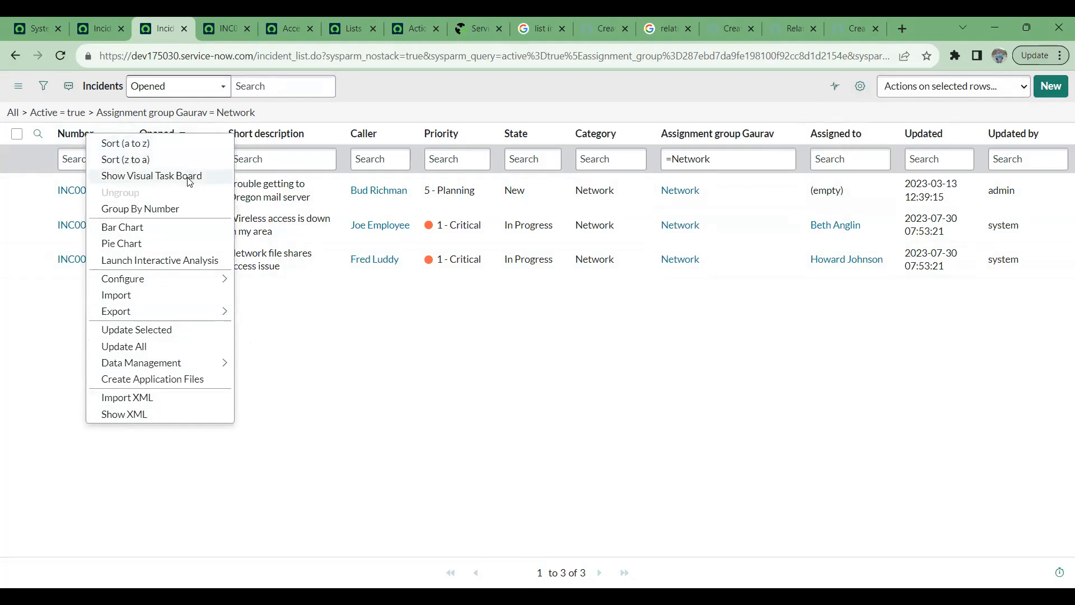
click(144, 178)
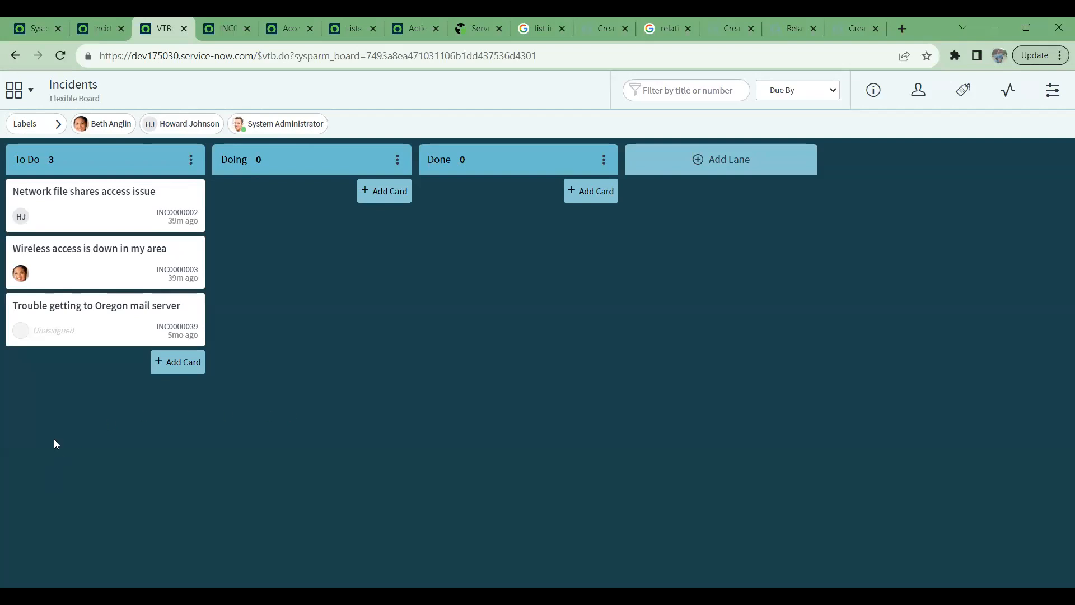
Add a fourth lane to the task board, and open a new incident card in the Doing lane and close it unsaved.
mouse_move(79, 214)
mouse_down()
mouse_move(590, 237)
mouse_move(915, 209)
mouse_move(295, 314)
mouse_move(795, 292)
mouse_move(531, 380)
mouse_move(643, 377)
mouse_move(432, 331)
mouse_move(73, 224)
mouse_up()
click(767, 165)
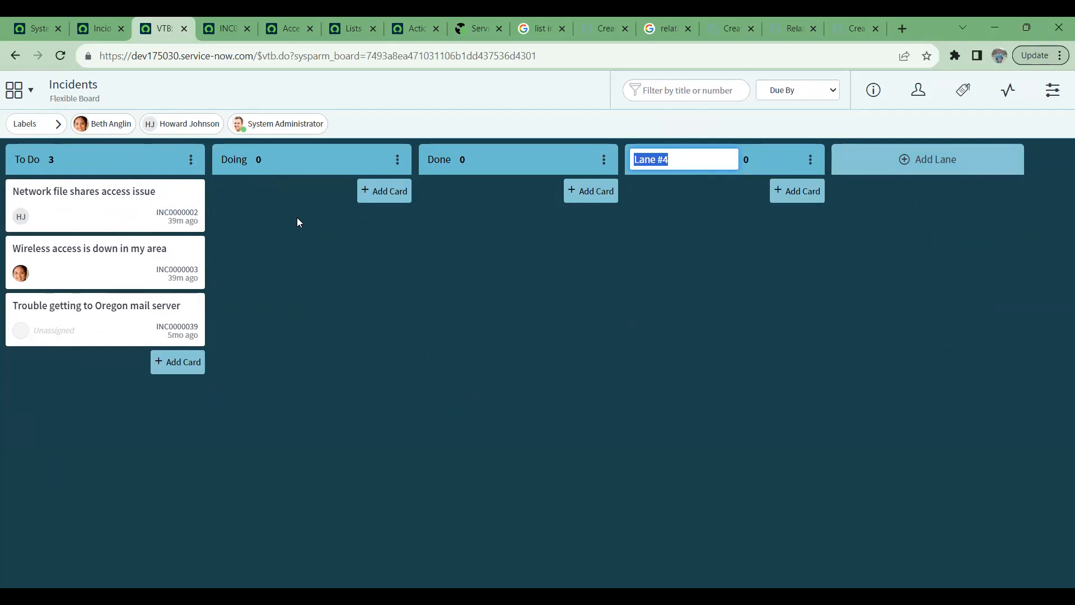
click(369, 200)
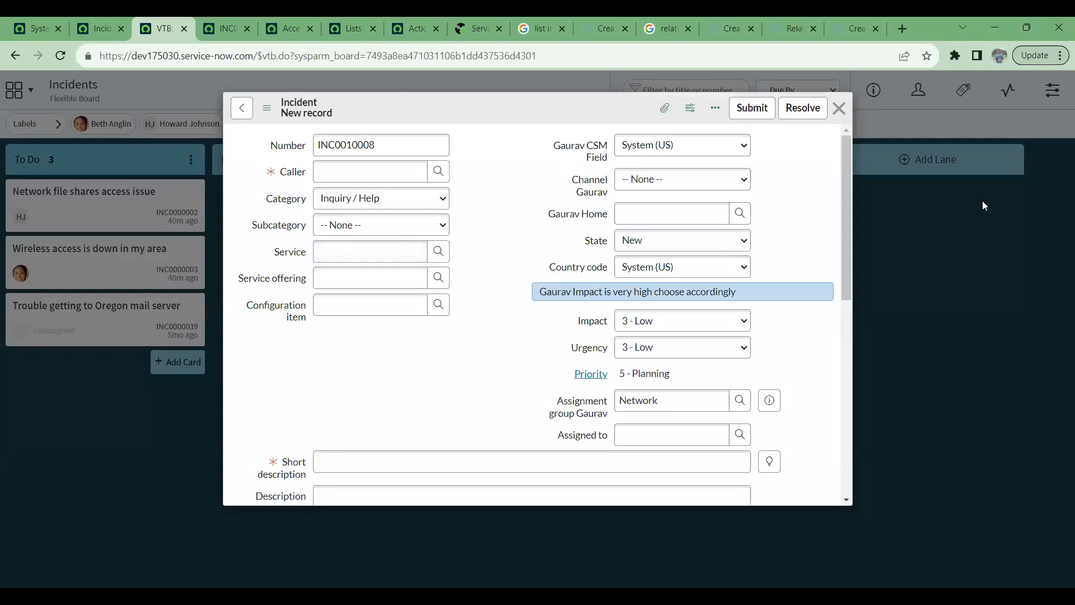
click(839, 108)
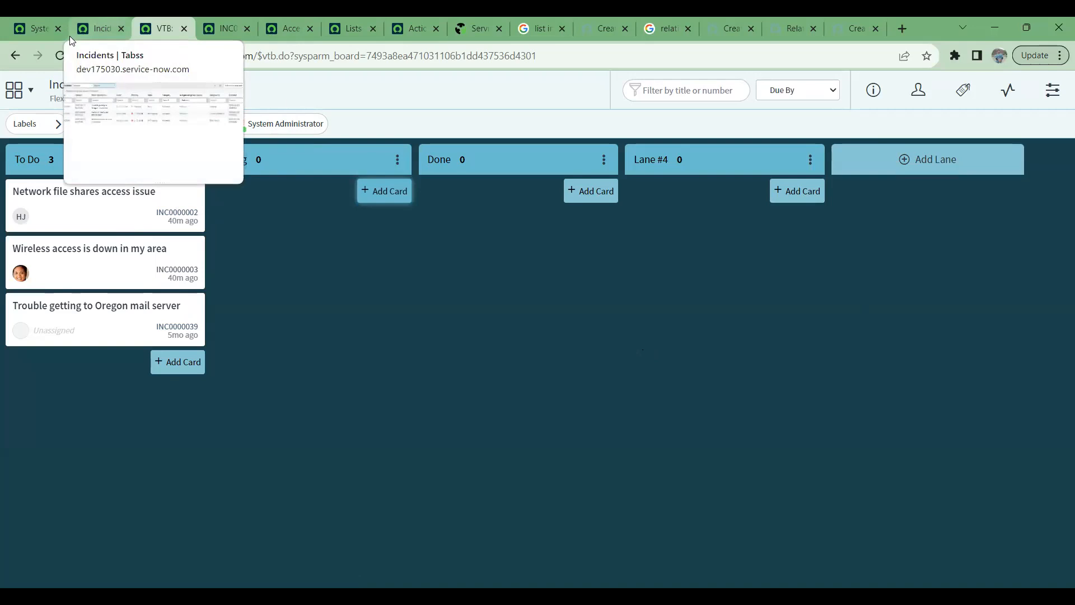
Widen the other open incident list to all active incidents using its breadcrumb, and return to the task board.
click(95, 27)
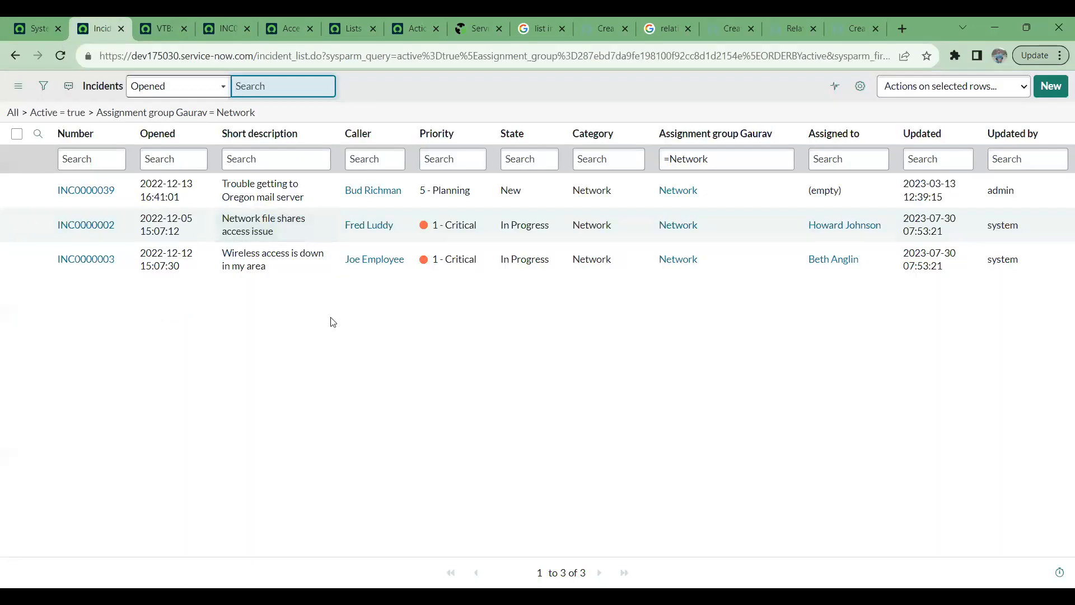
click(42, 113)
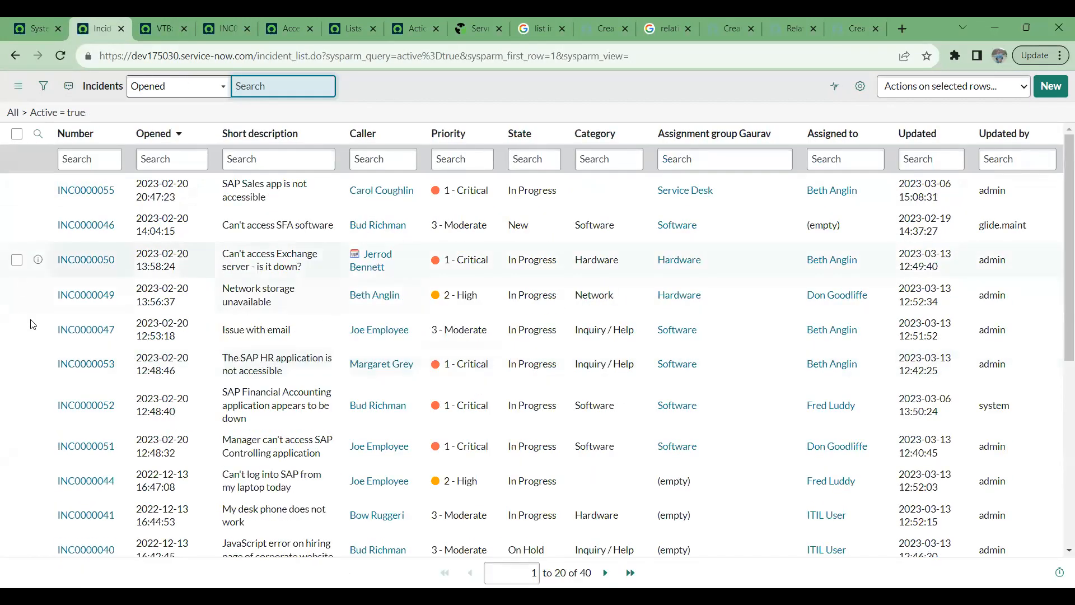
click(156, 28)
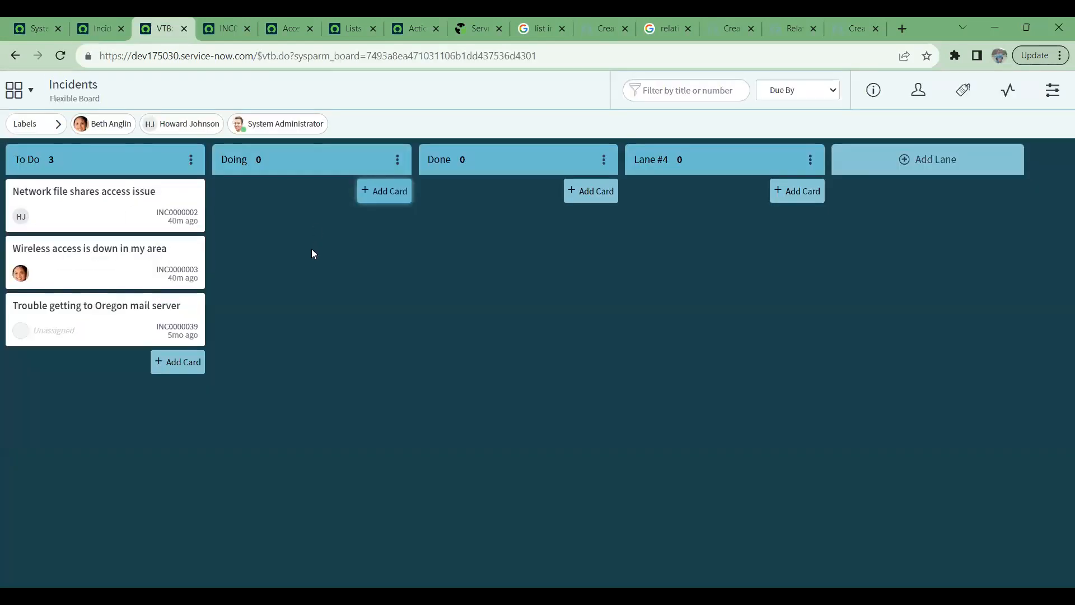
Rename the task board's four lanes IN bucket, IN progress, Testing and Completed.
click(44, 163)
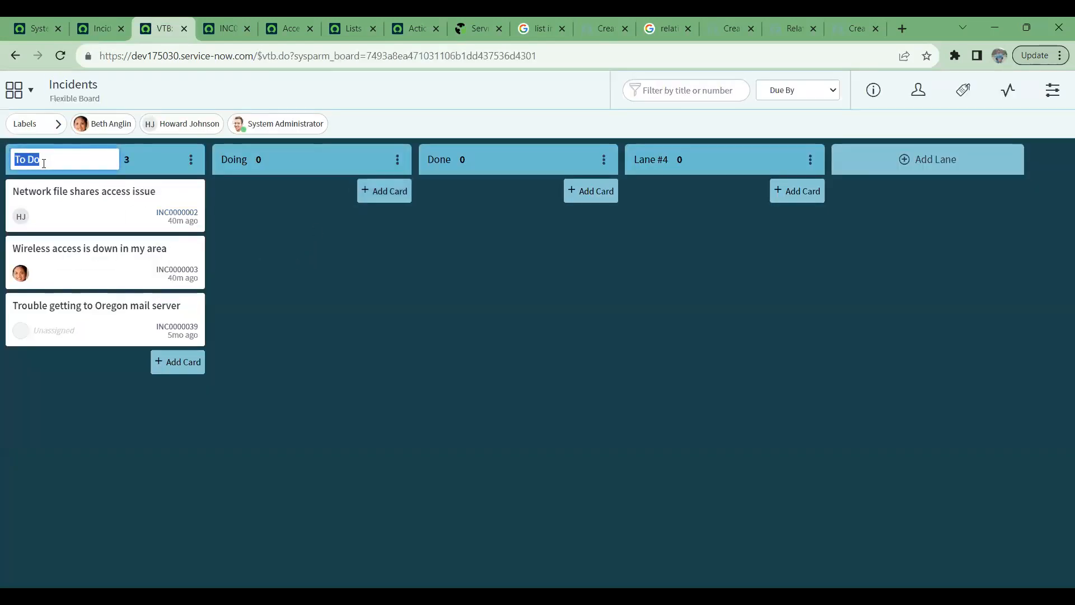
key(BackSpace)
click(242, 161)
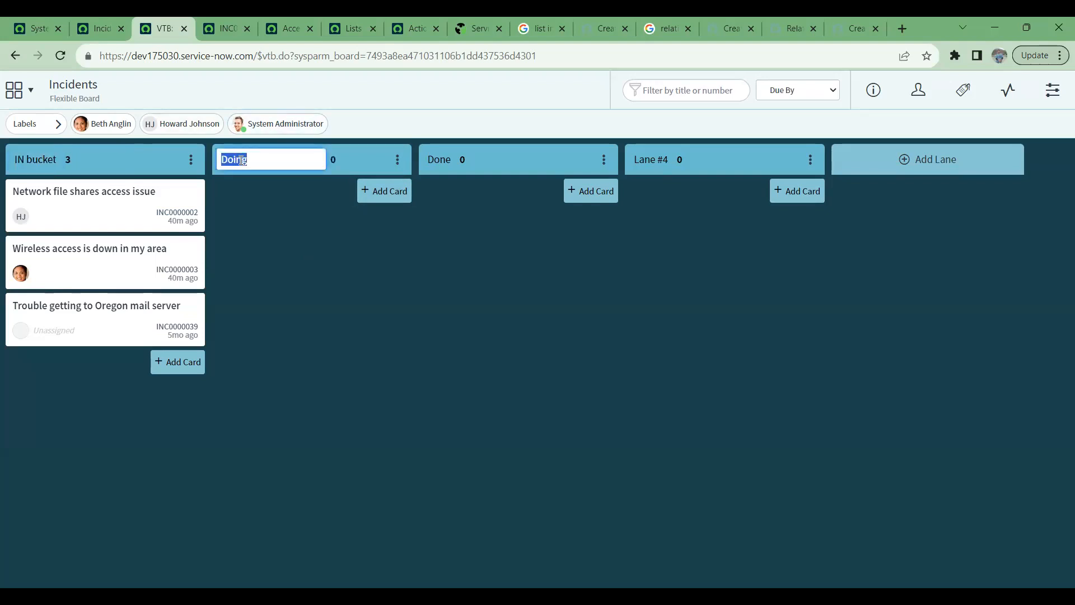
text(IN progress)
click(449, 160)
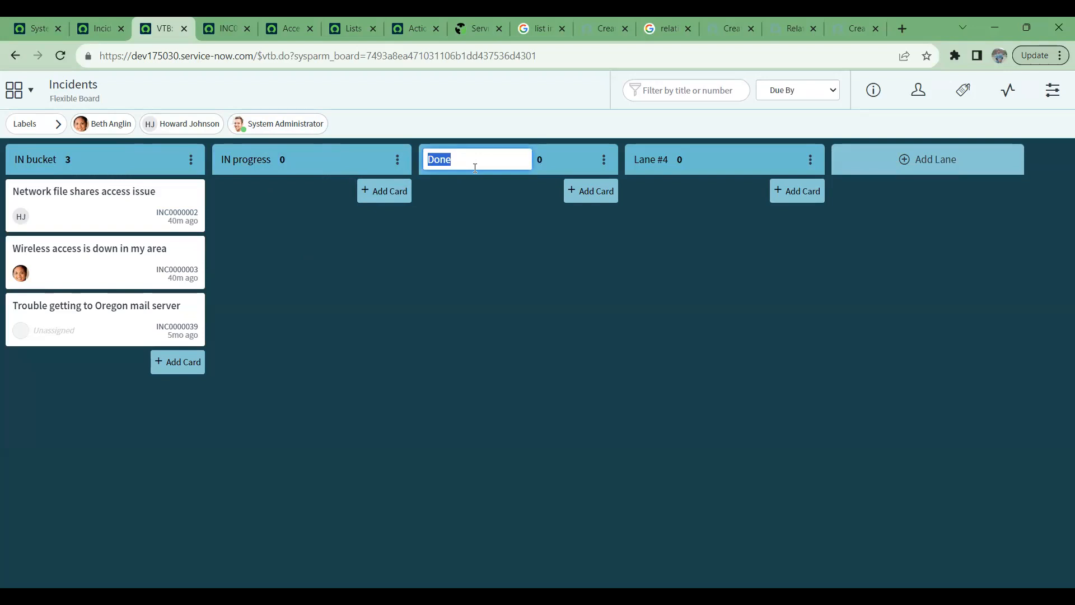
text(Testing)
key(Return)
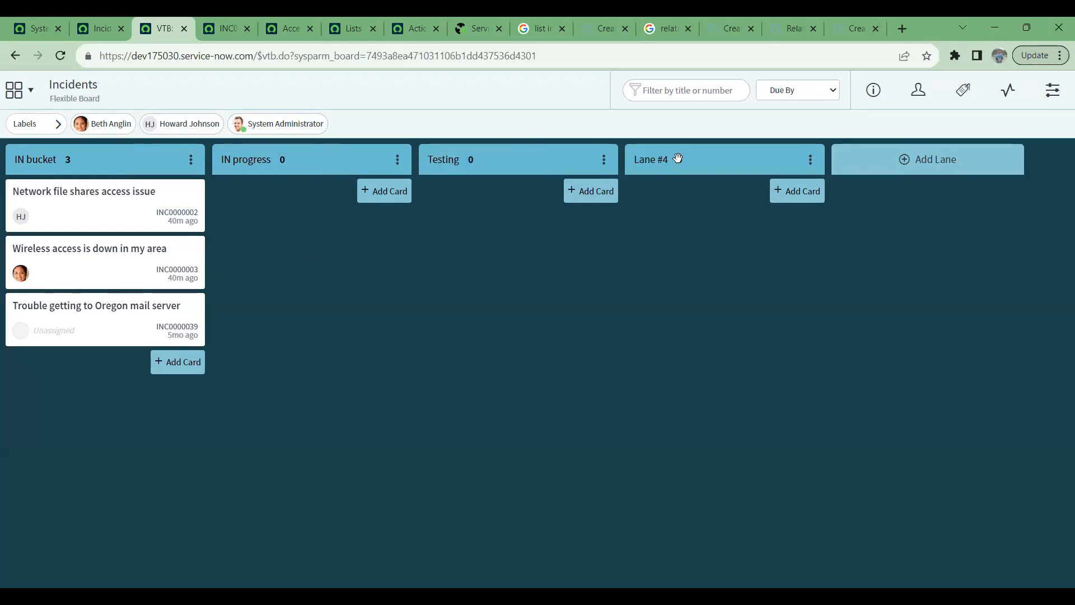
click(658, 160)
text(Completed)
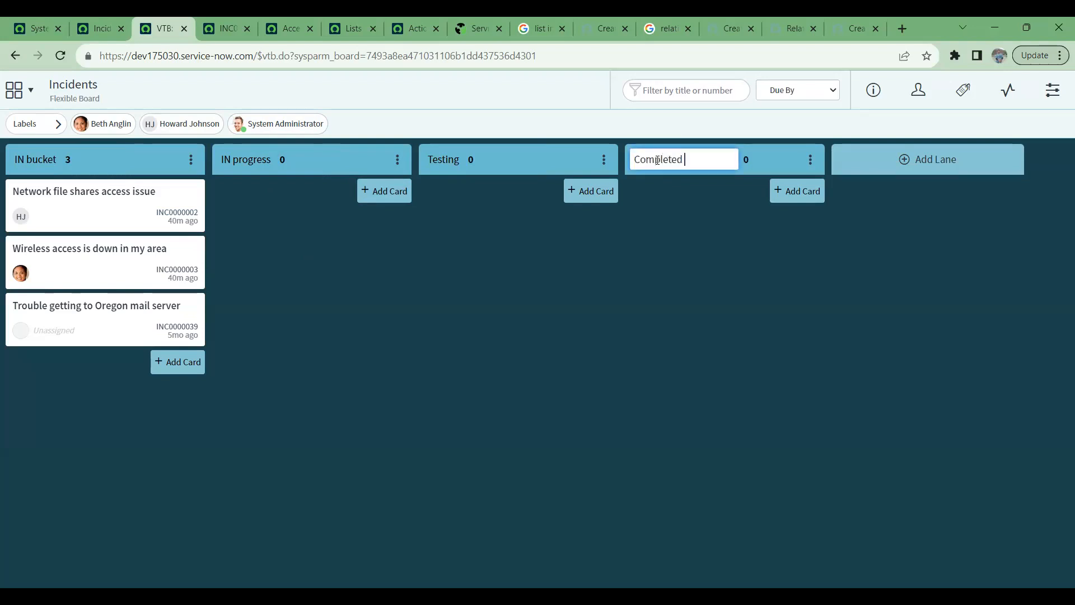
Add a fifth lane to the task board and name it Closed.
click(944, 159)
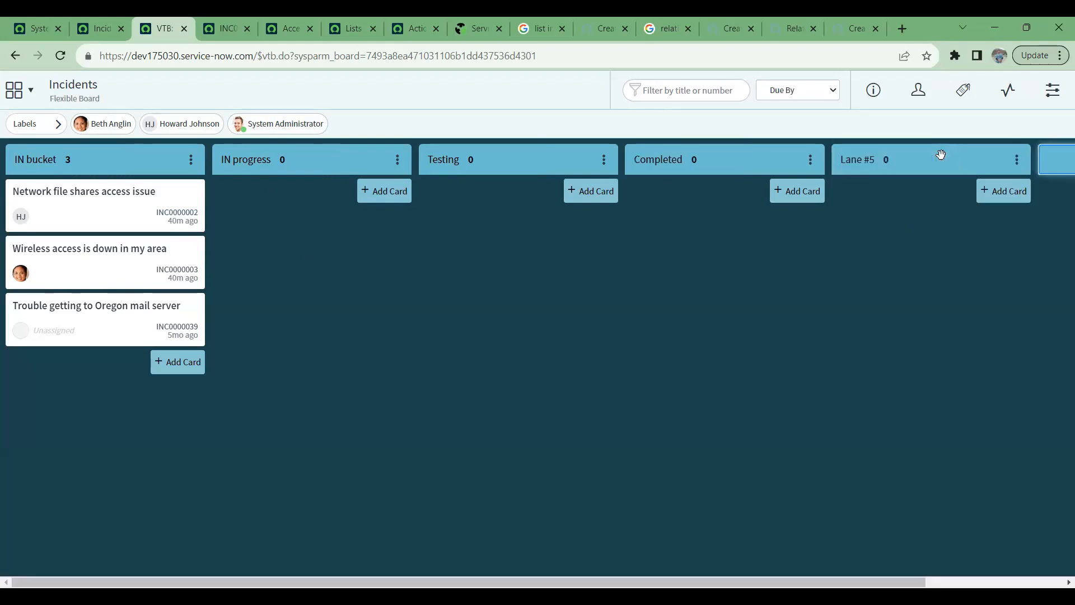
click(884, 161)
text(C)
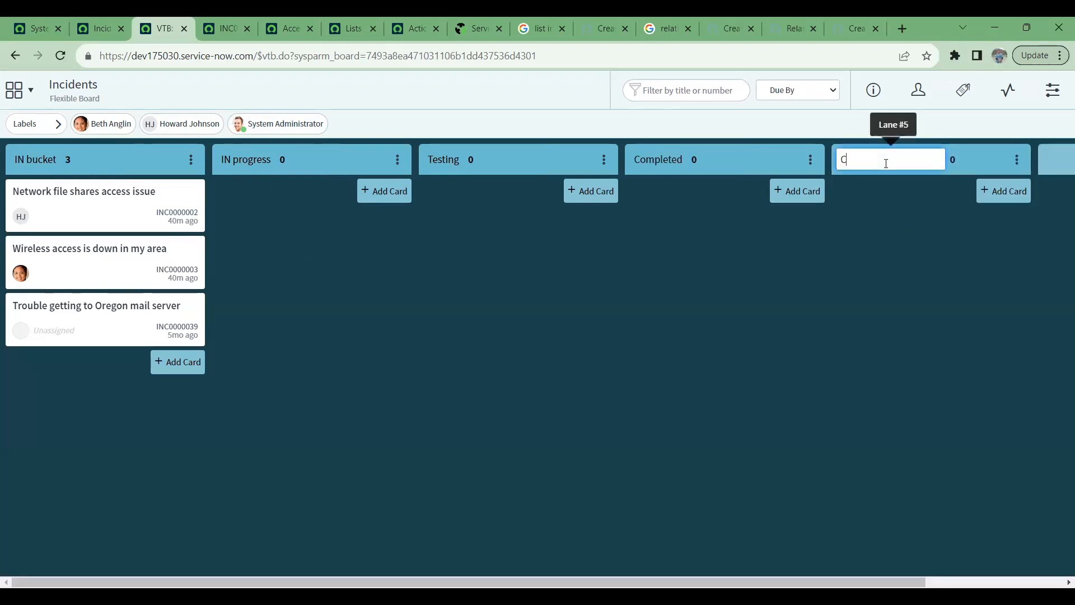
text(losed)
key(Return)
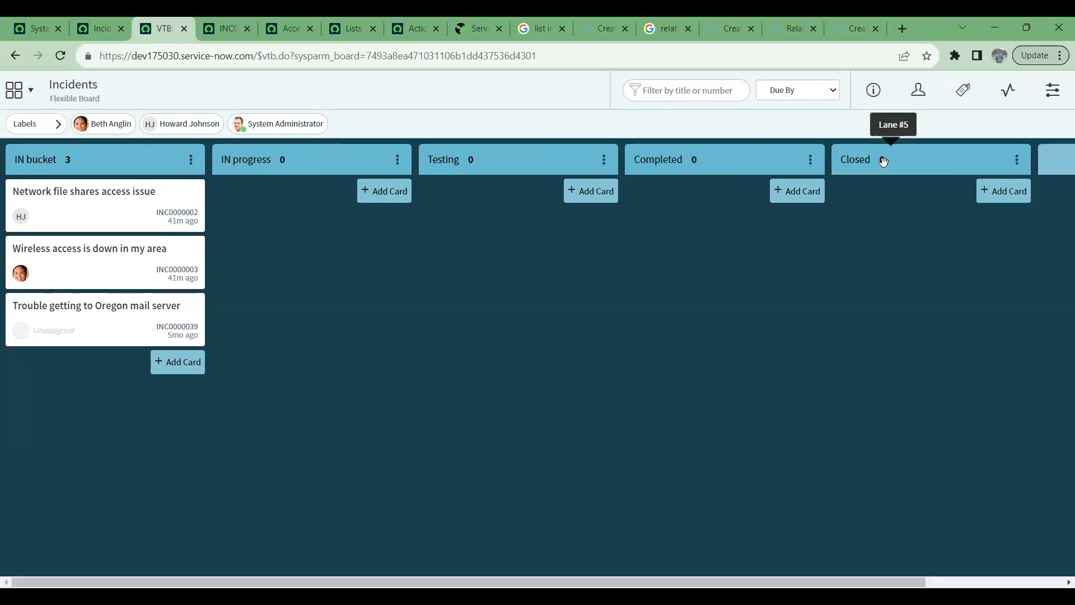
Move the Network file shares access issue card to the IN progress lane, and filter the board by System Administrator.
drag(111, 203, 308, 209)
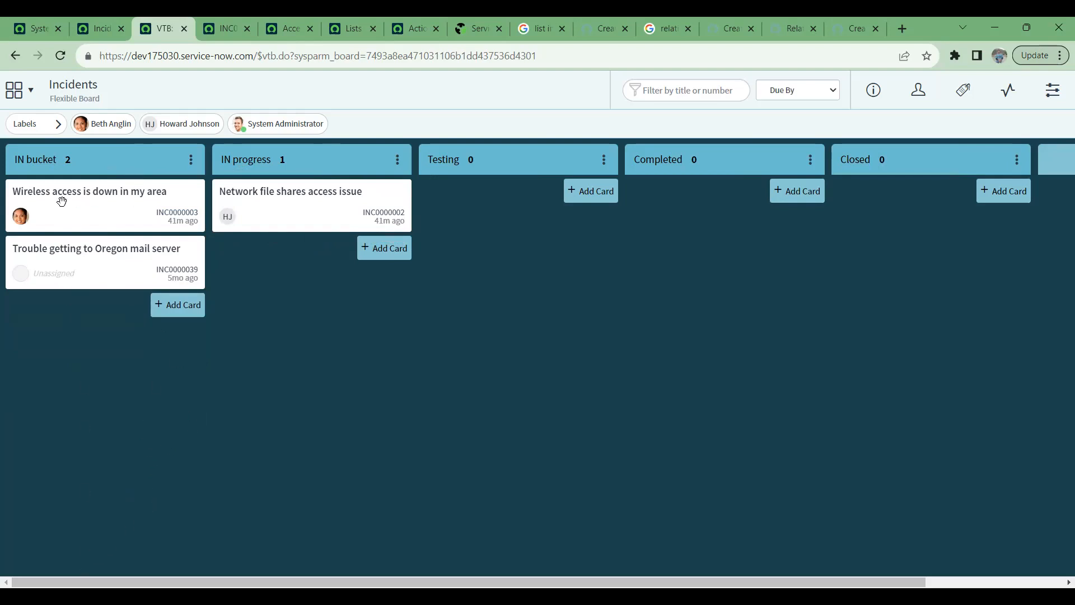
mouse_move(115, 254)
mouse_down()
mouse_move(199, 254)
mouse_move(126, 255)
mouse_up()
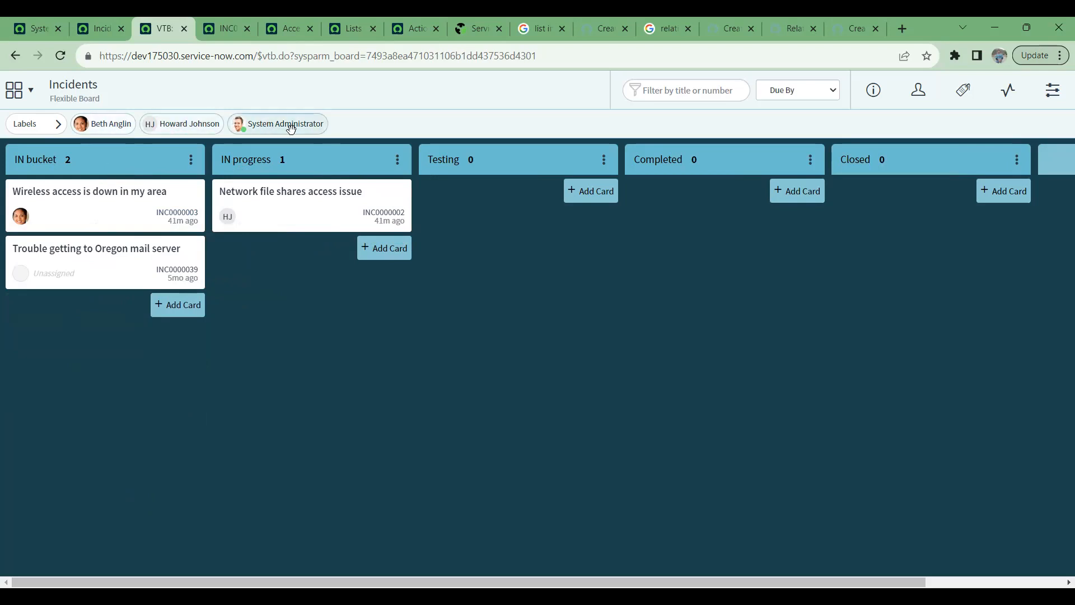
click(247, 124)
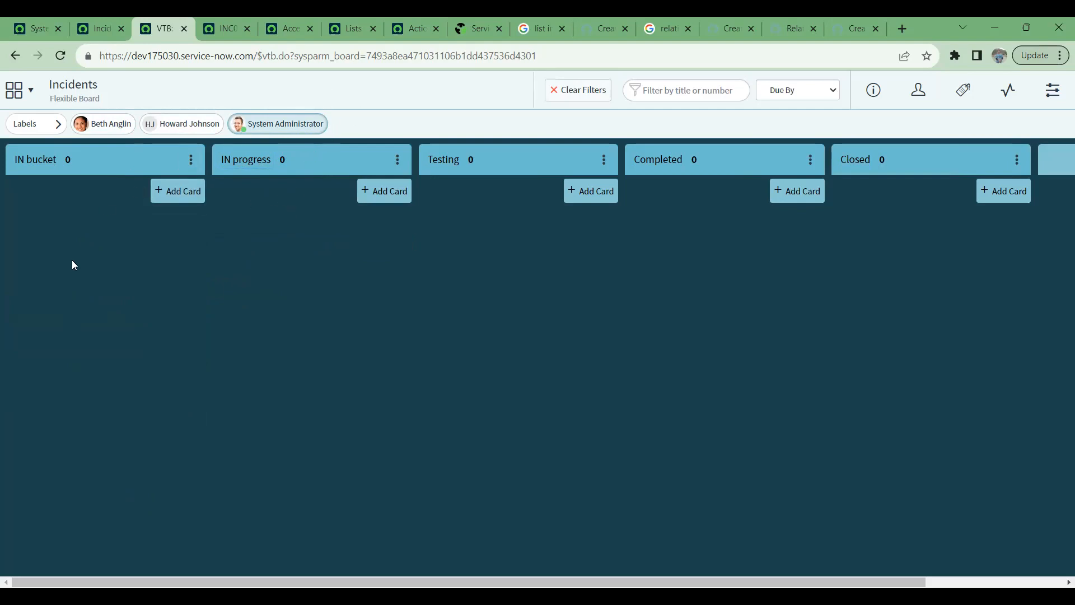
Review the board's users, its quick panel and card configuration options, and its labels.
click(918, 90)
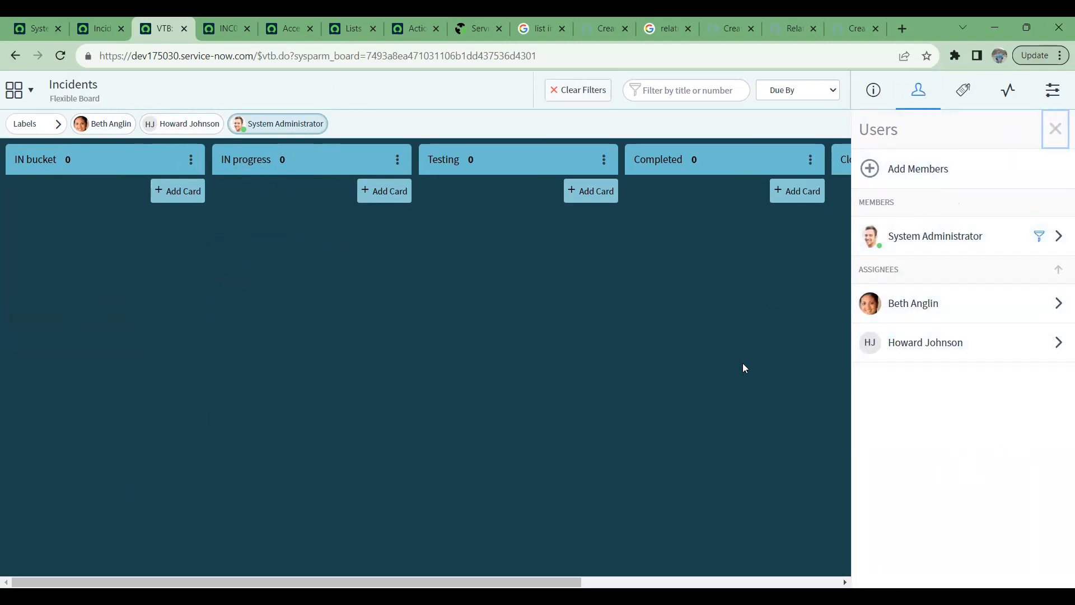
click(1052, 89)
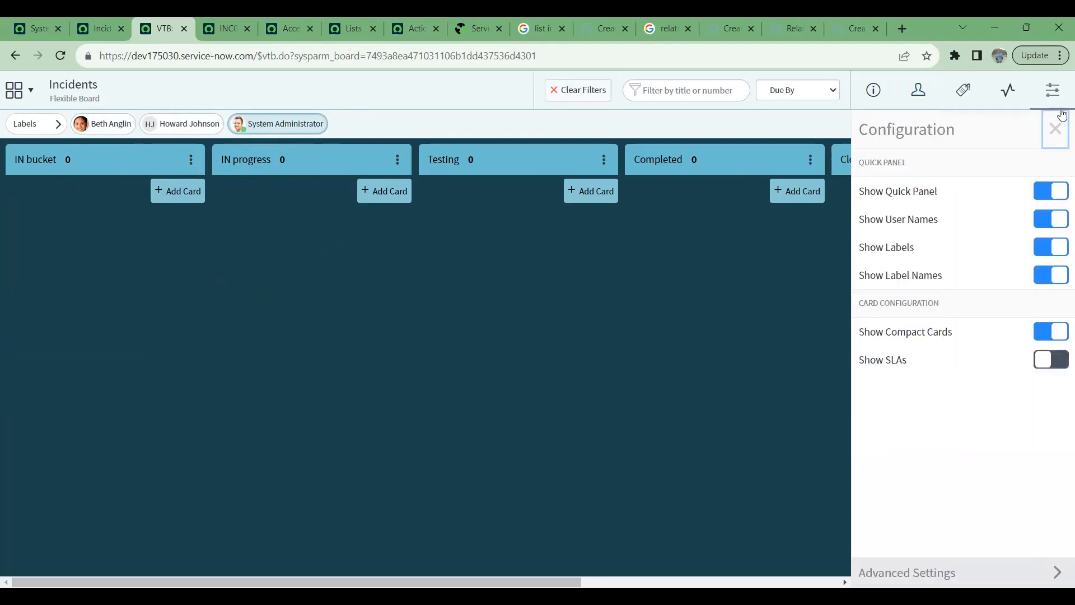
click(973, 85)
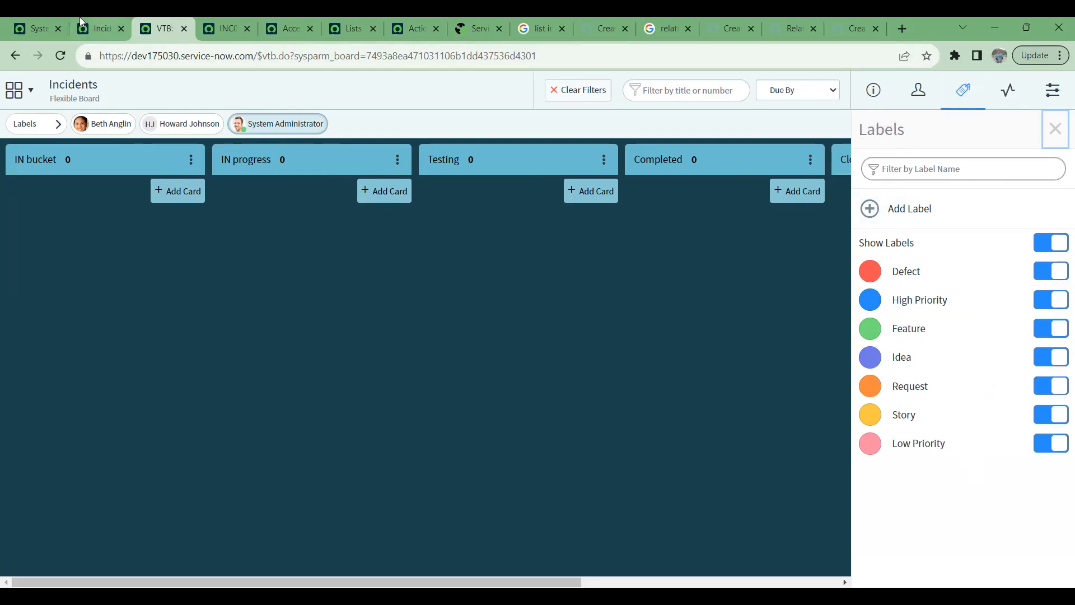
Return to the incident list, look over the Number column's options, and widen the list to all active incidents using the breadcrumb.
click(15, 56)
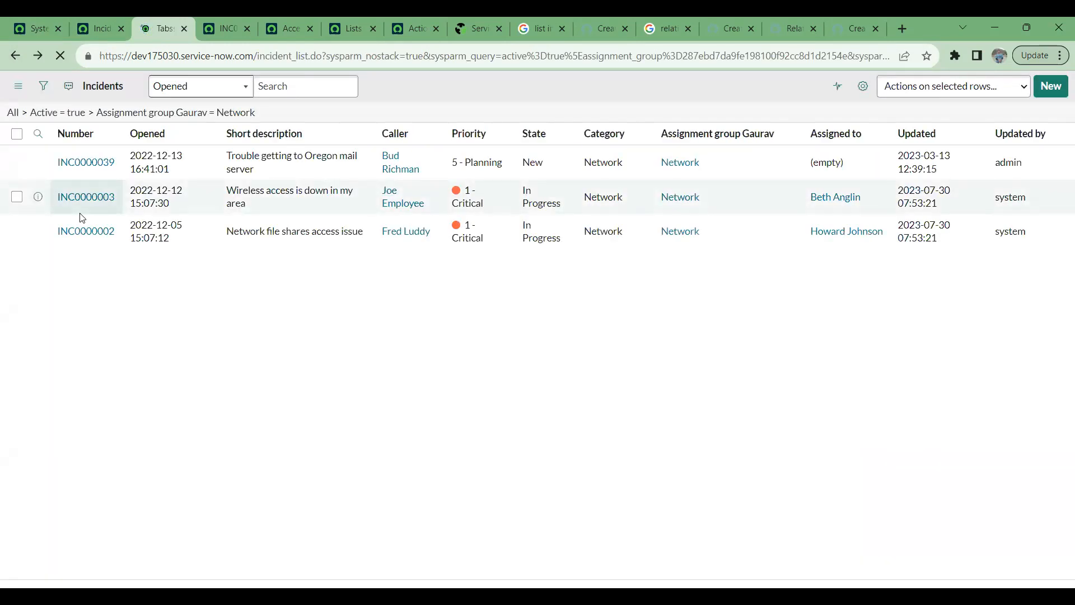
right_click(88, 137)
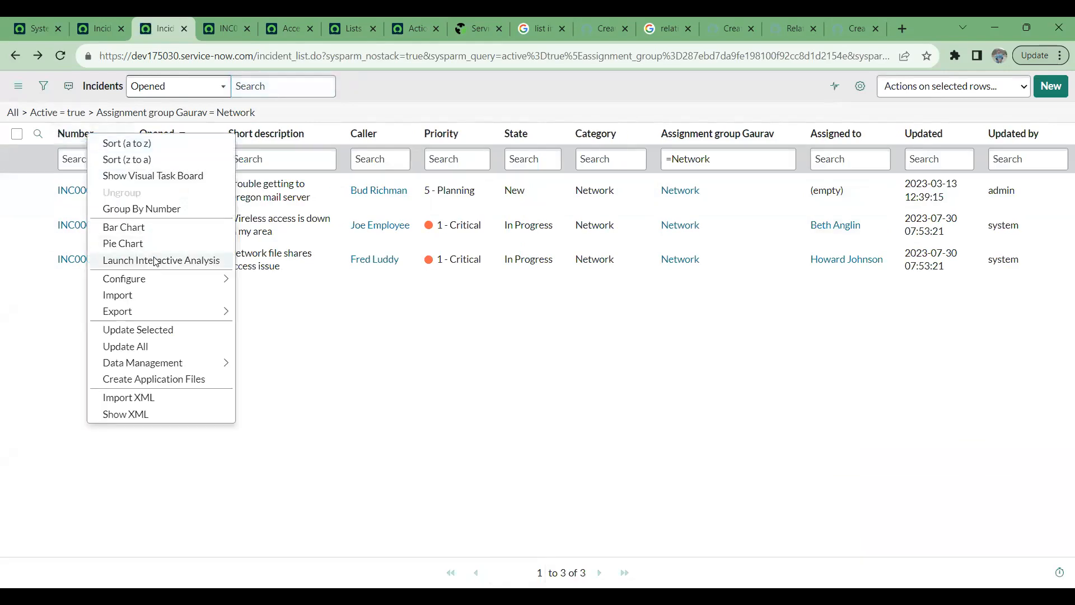
click(666, 411)
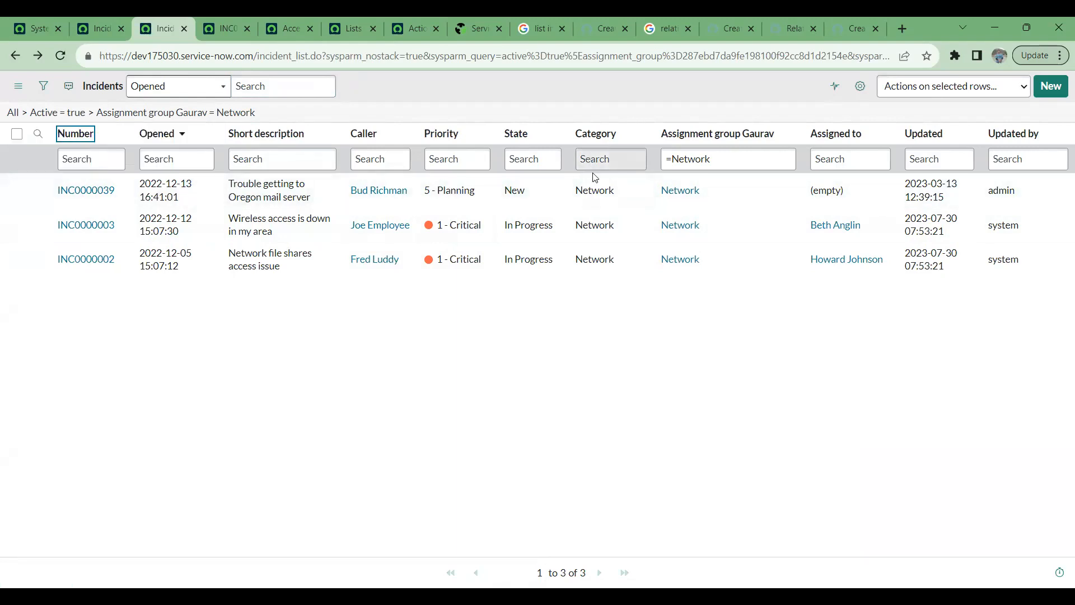
click(76, 114)
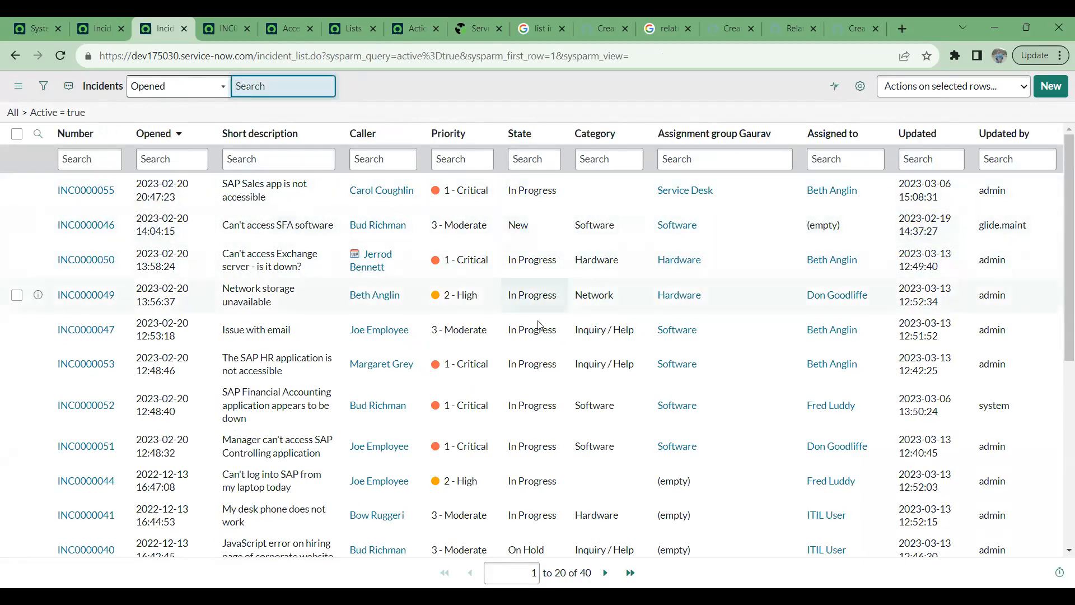
Narrow the list to incidents matching the Hardware category from a cell's options, and widen it back to all active incidents.
right_click(593, 261)
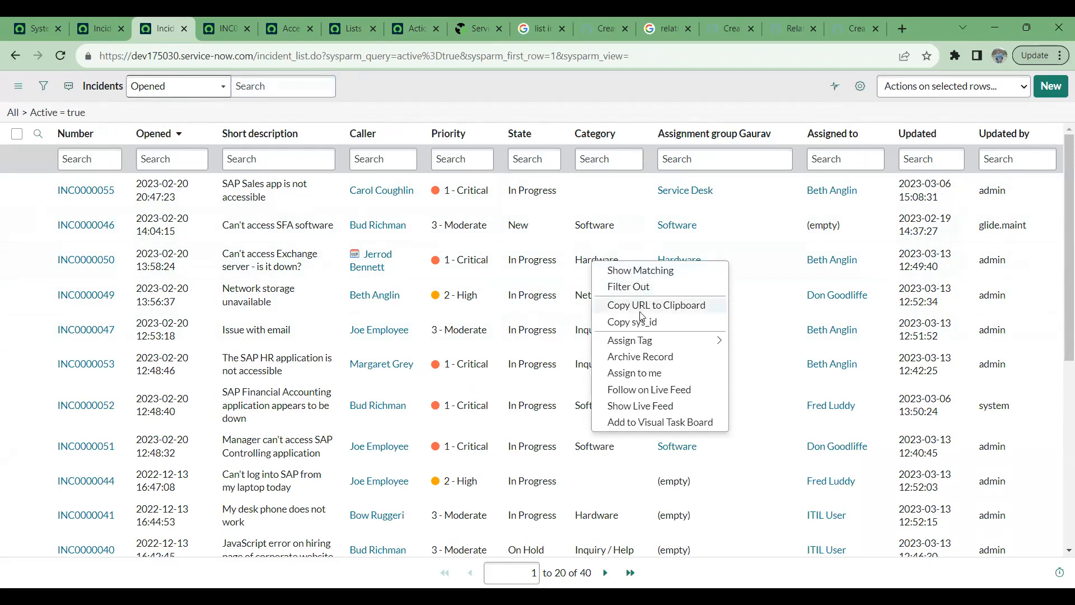
click(582, 255)
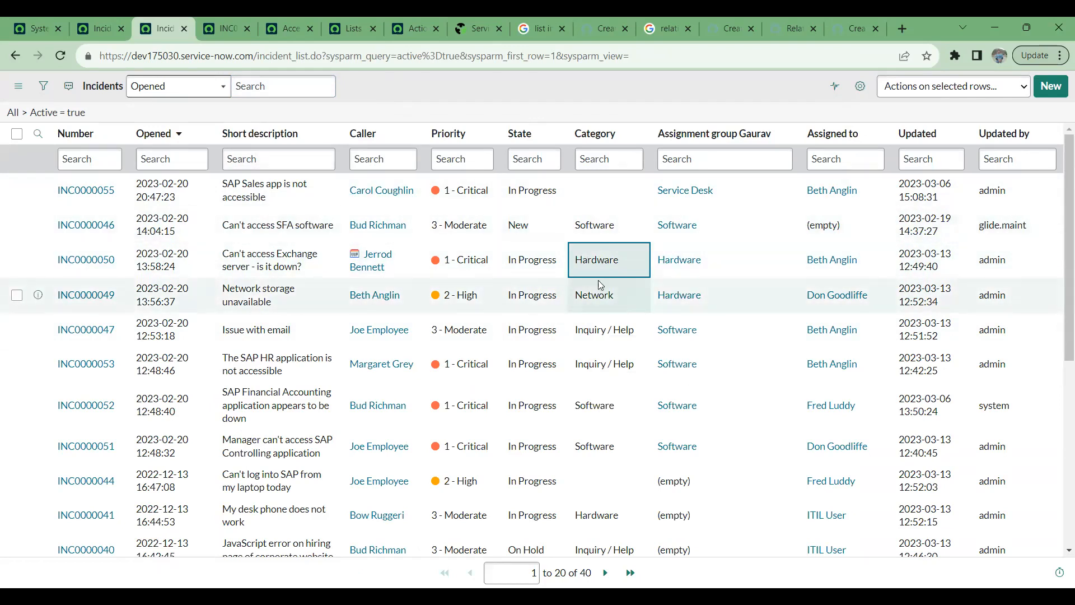
right_click(601, 268)
click(620, 277)
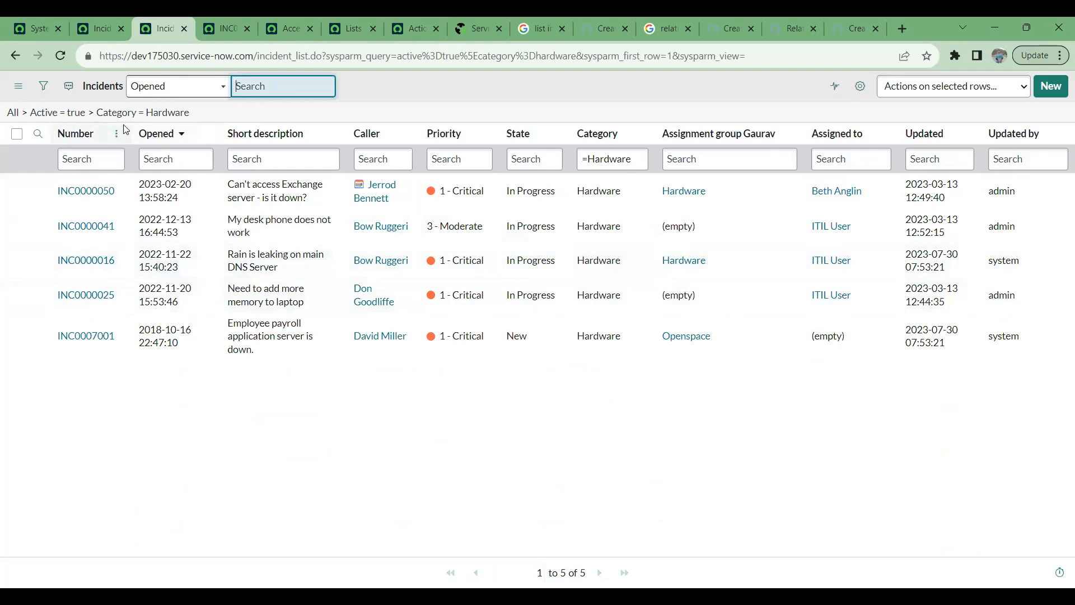
click(80, 117)
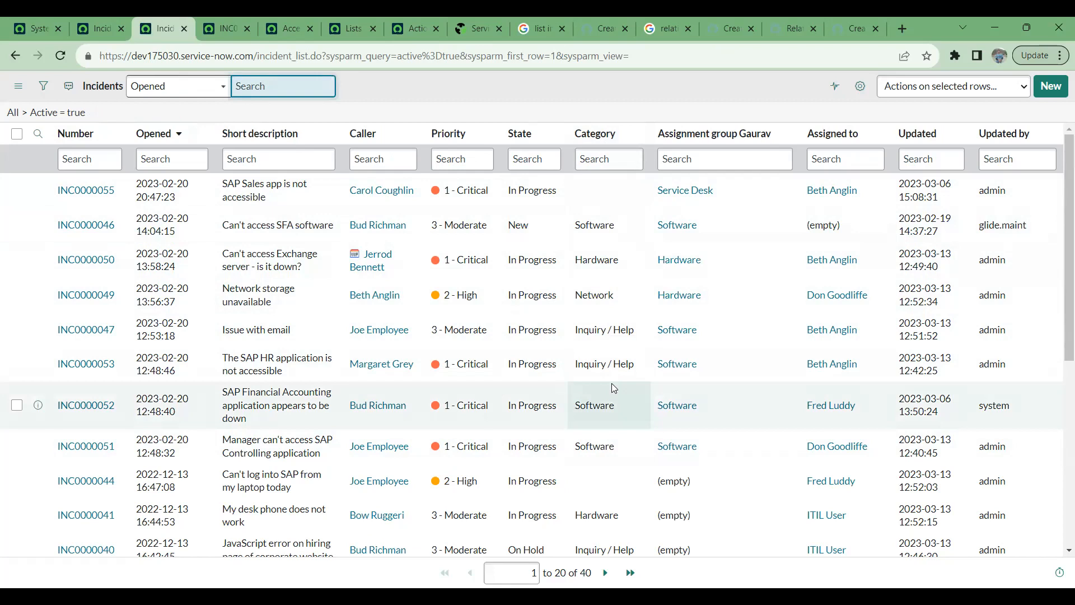
Group the active incidents by Category and expand the Database and Hardware groups.
right_click(585, 231)
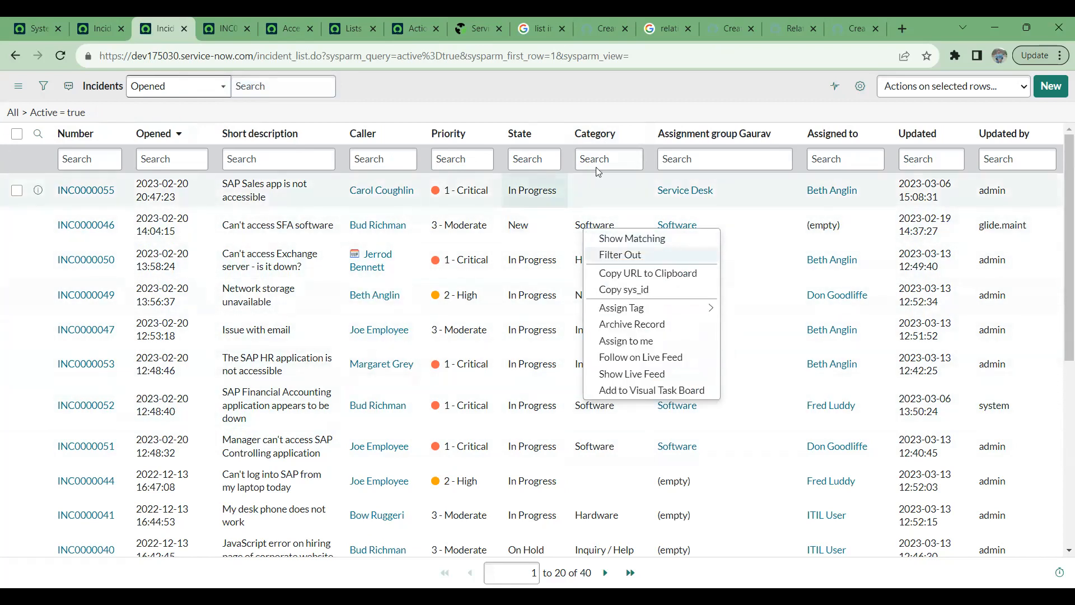
right_click(606, 143)
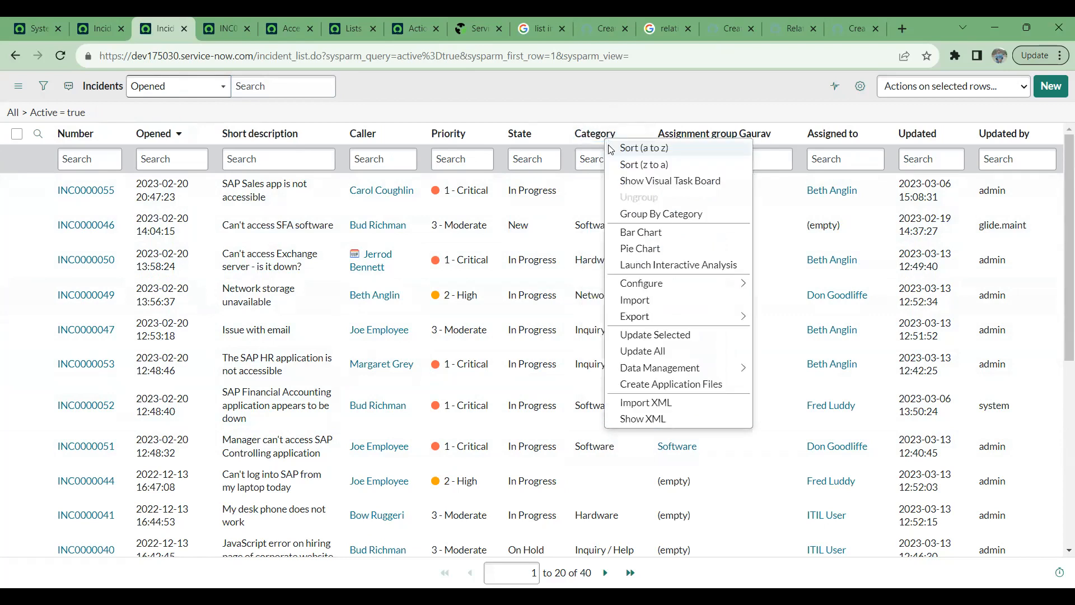
click(657, 216)
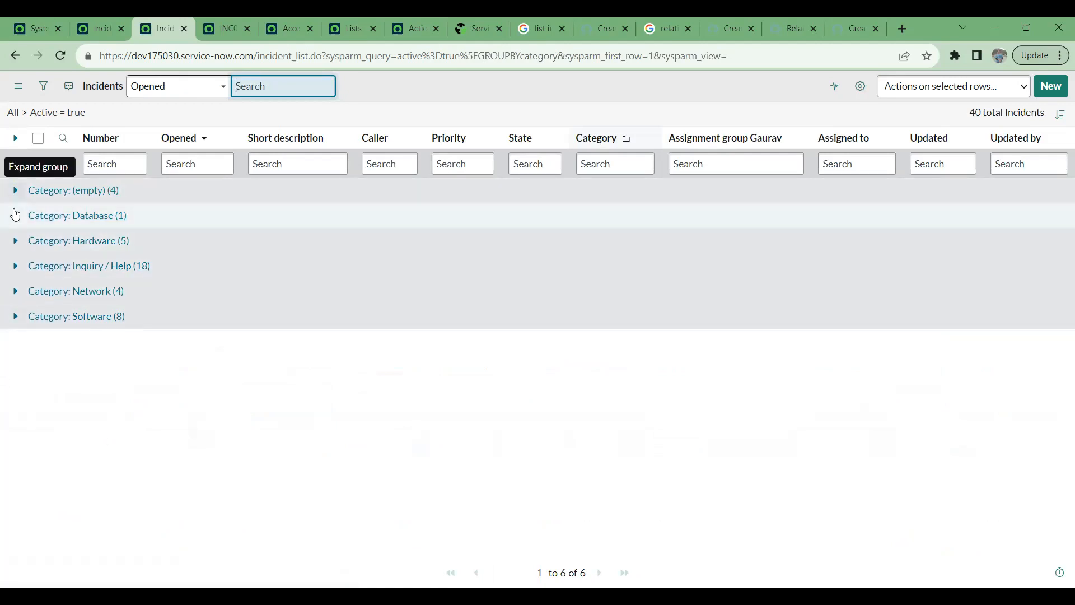
click(15, 216)
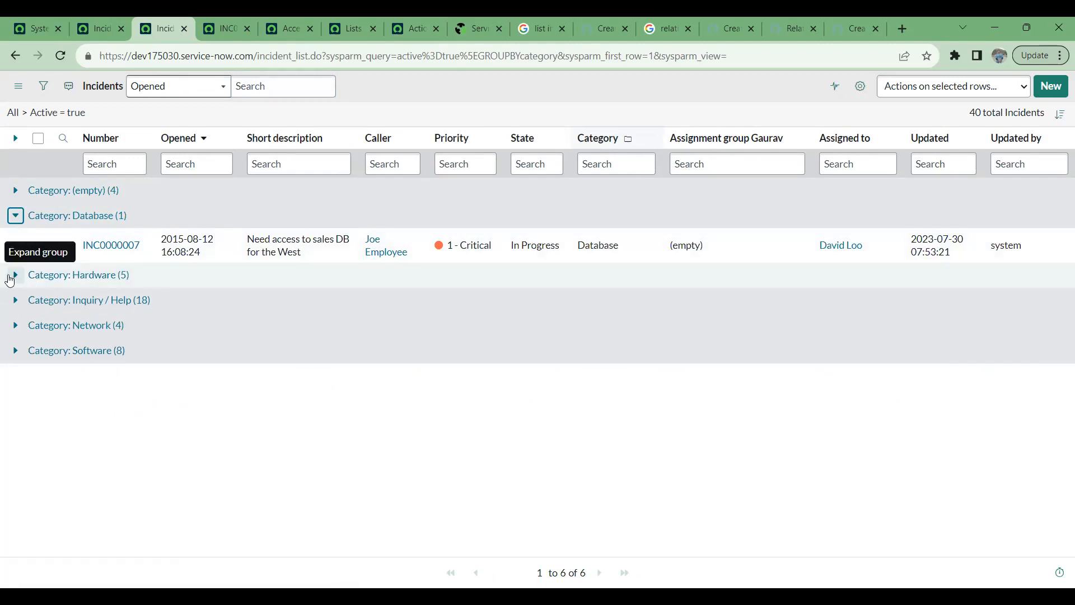
click(12, 276)
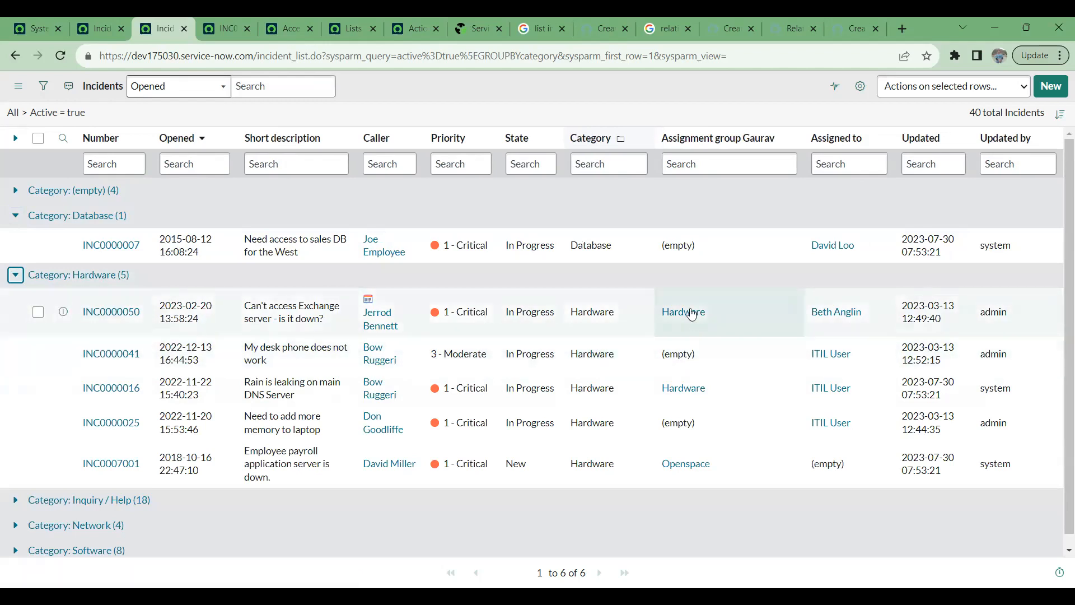
Ungroup the incident list from the Category column's options.
drag(618, 308, 600, 320)
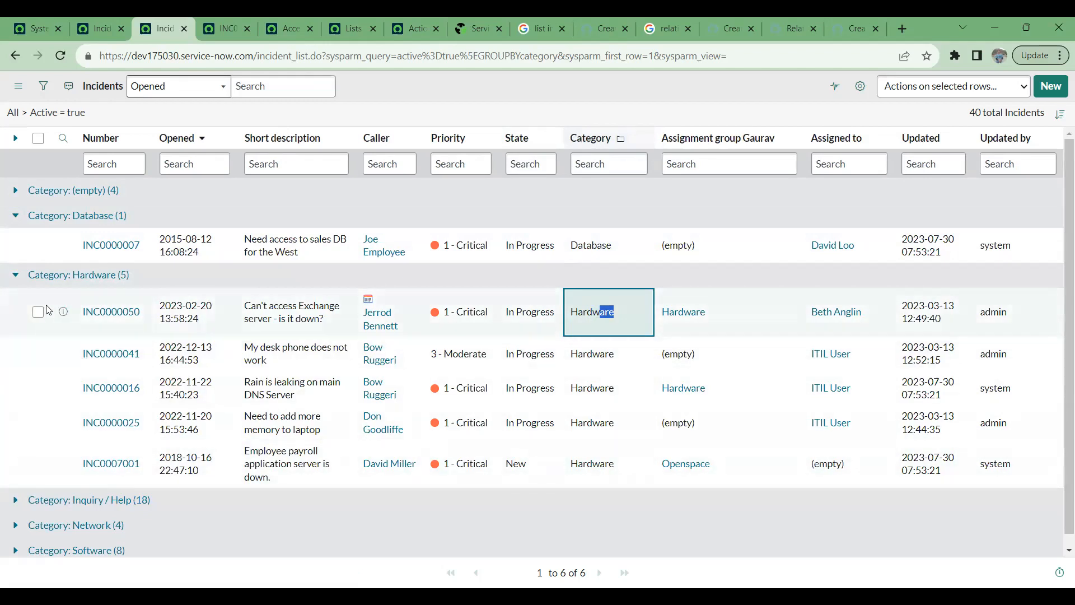
right_click(614, 143)
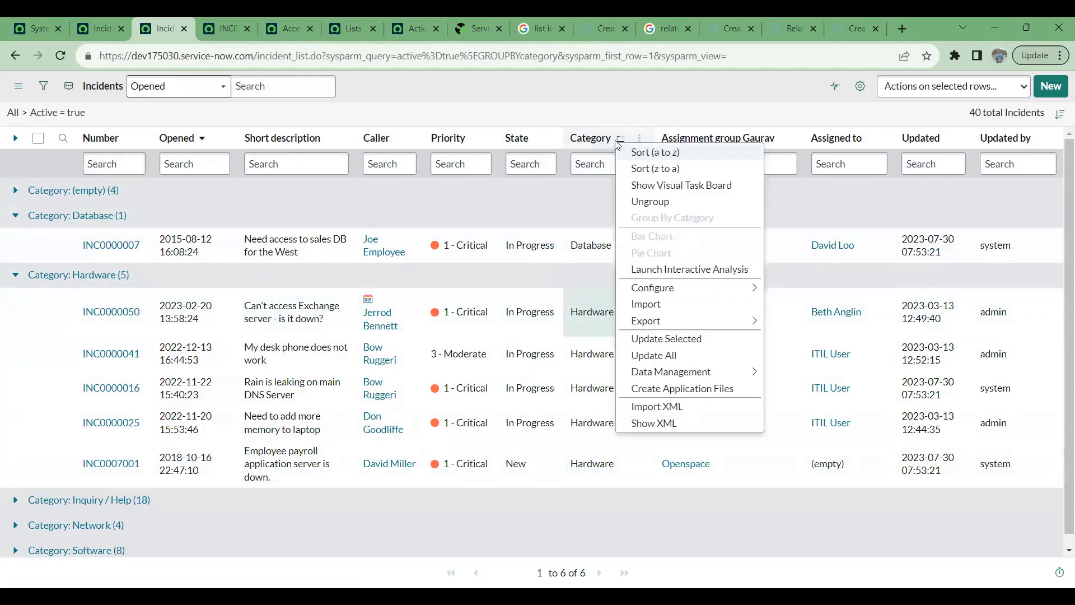
click(656, 203)
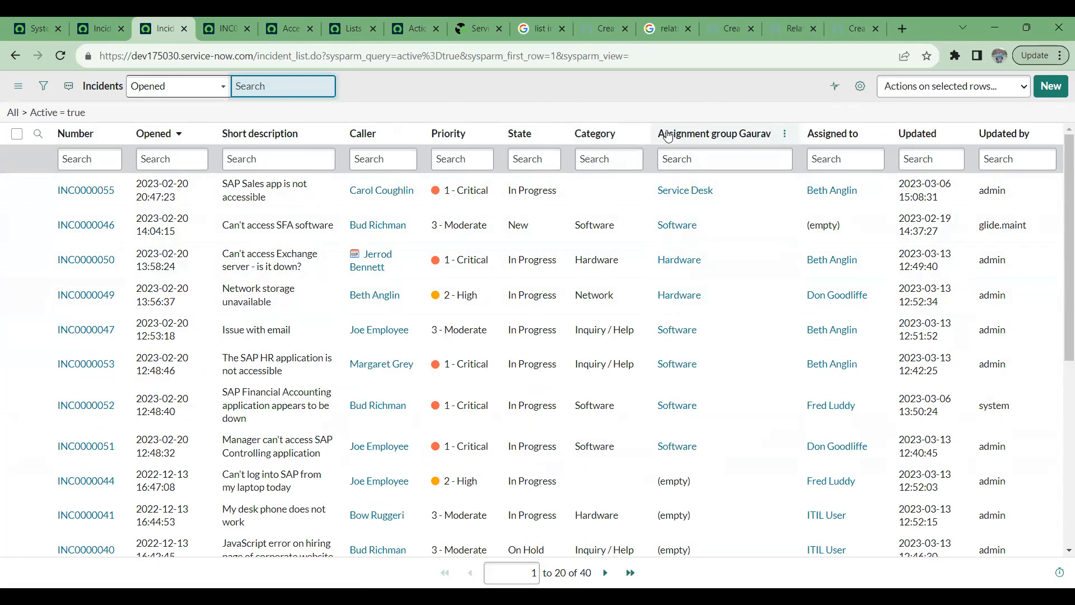
Launch Interactive Analysis for the Opened column and examine its charts and the incidents grouped by opened date.
right_click(188, 137)
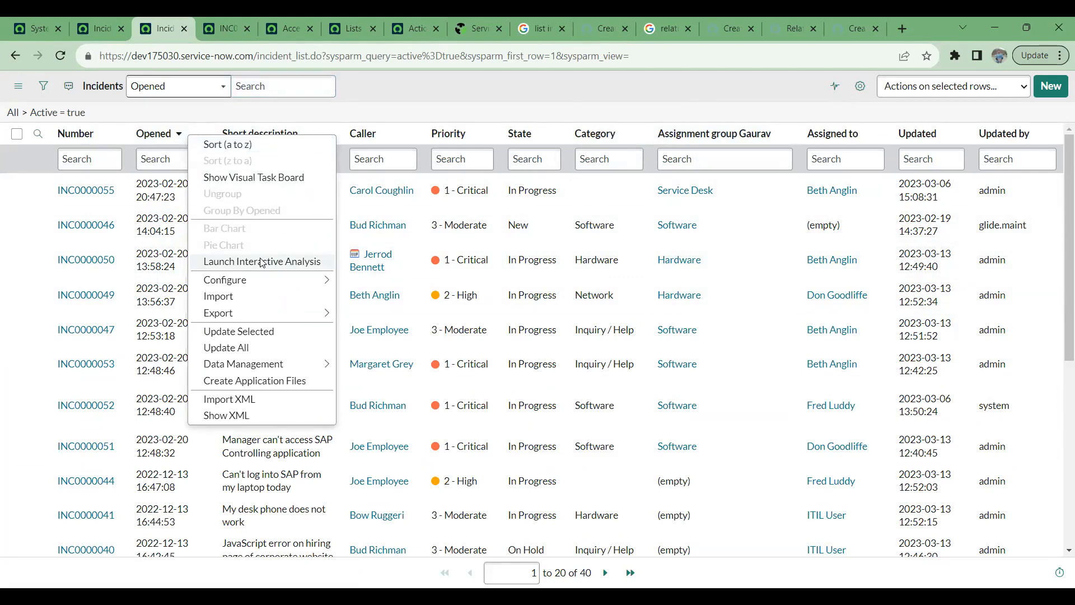
click(262, 262)
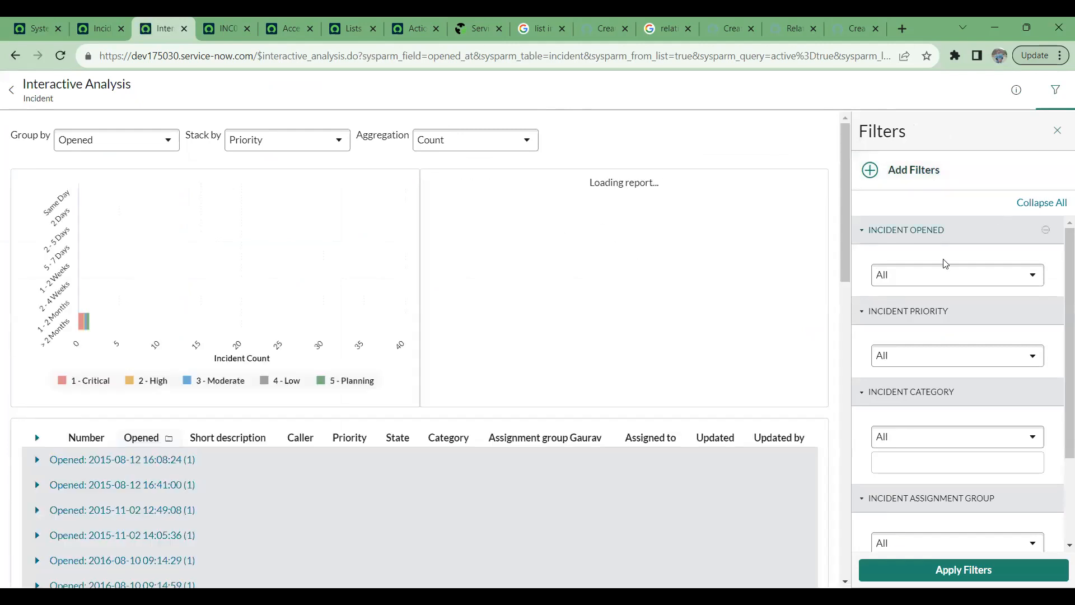
scroll(348, 306, down, 3)
scroll(349, 298, down, 13)
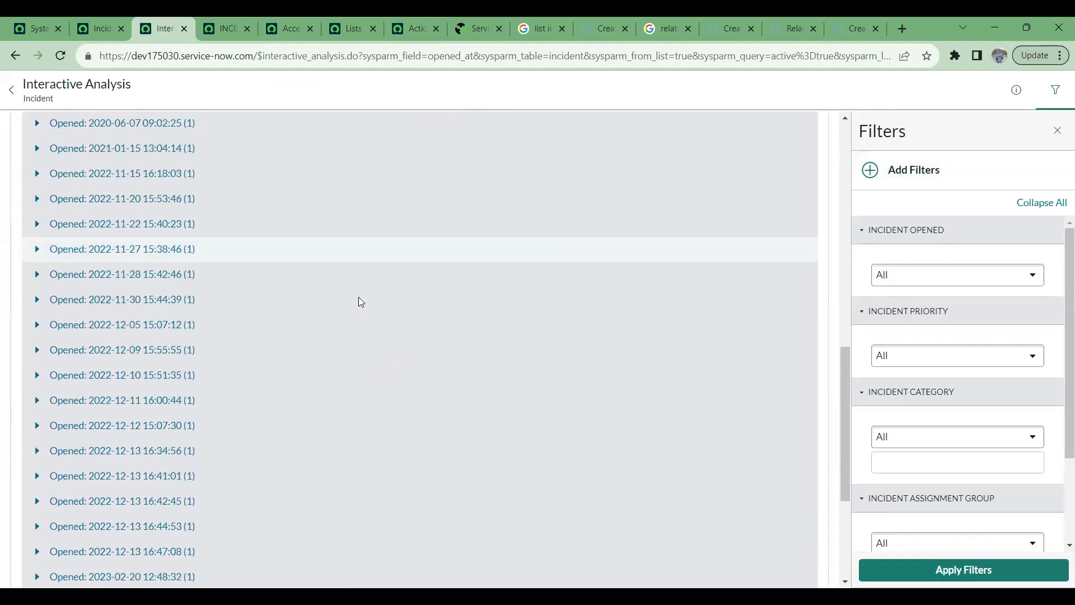
scroll(570, 287, up, 16)
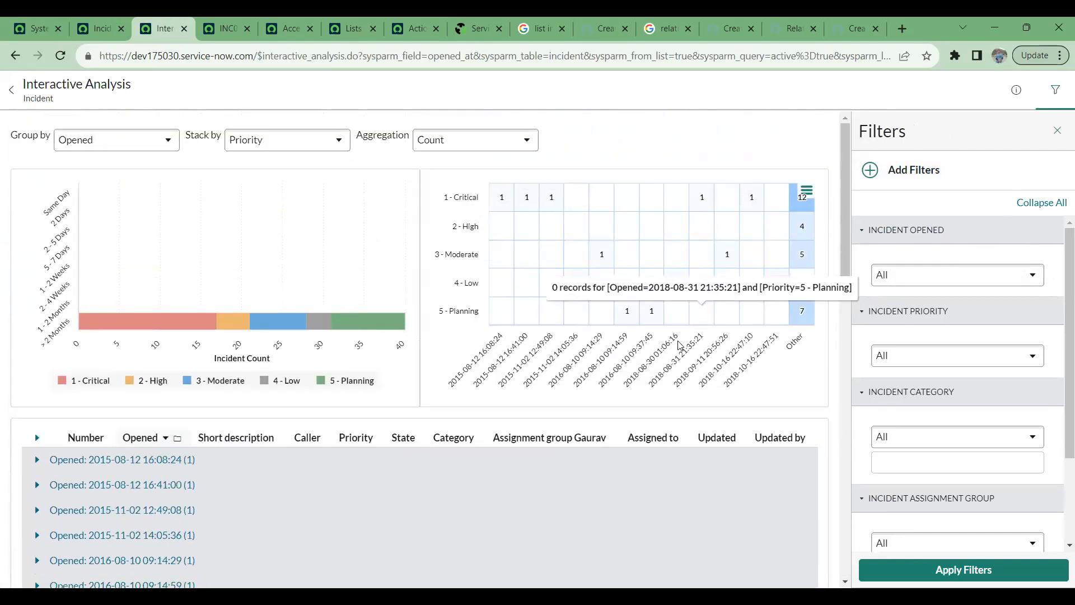
scroll(475, 424, down, 13)
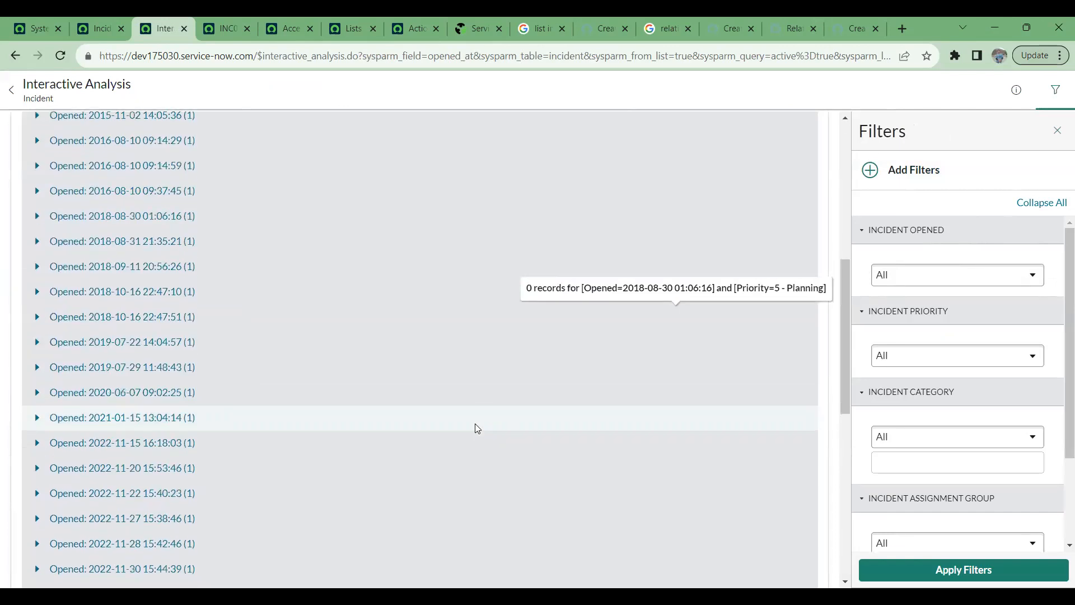
Review the Interactive Analysis charts, the incidents grouped by opened date, and the set of incident filters.
scroll(467, 457, up, 13)
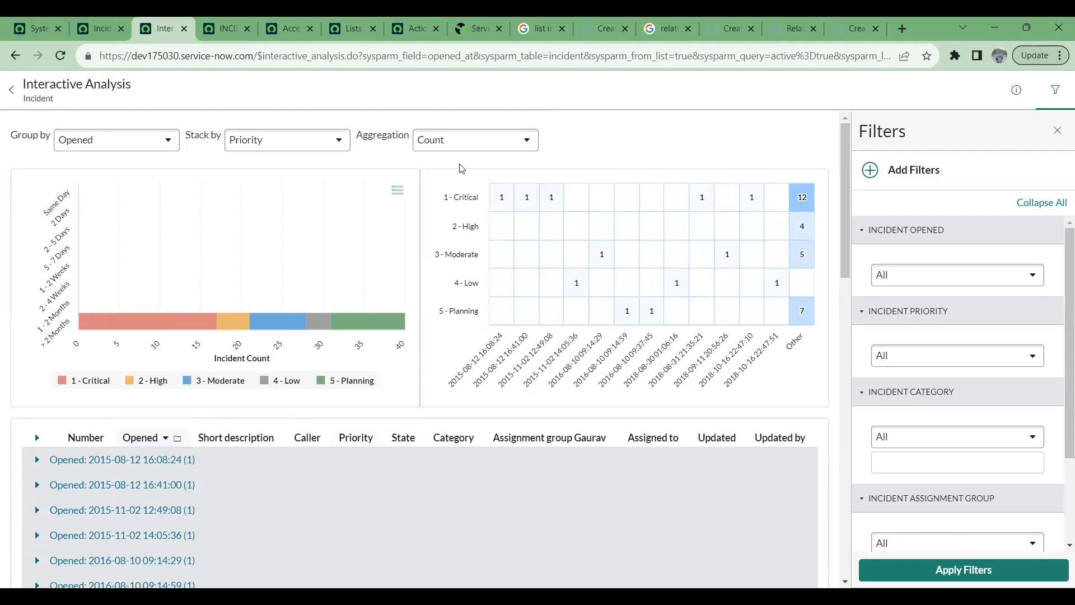
scroll(481, 270, down, 15)
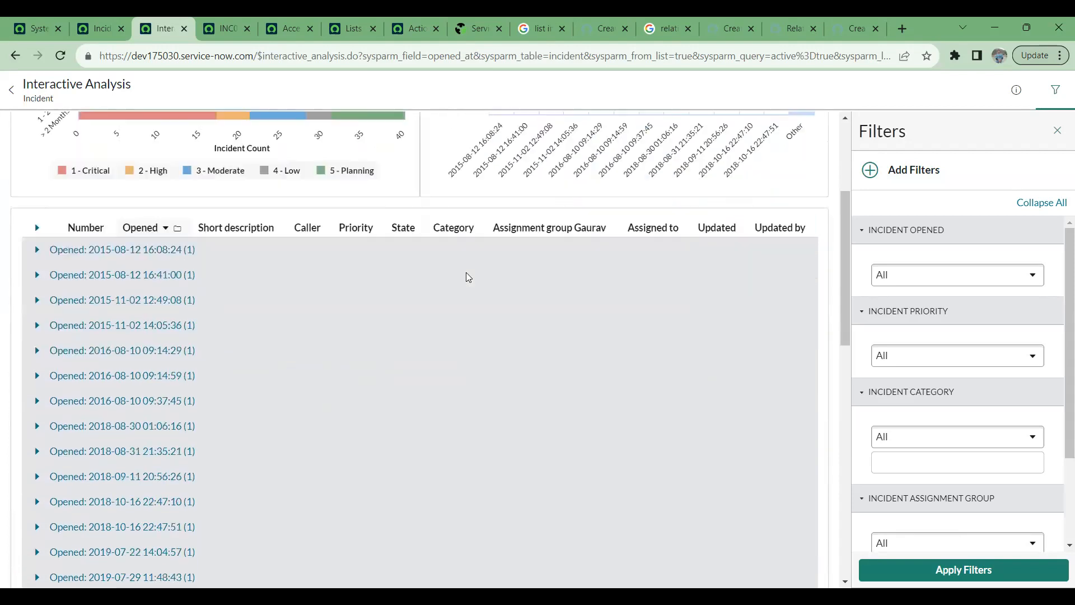
scroll(484, 272, down, 2)
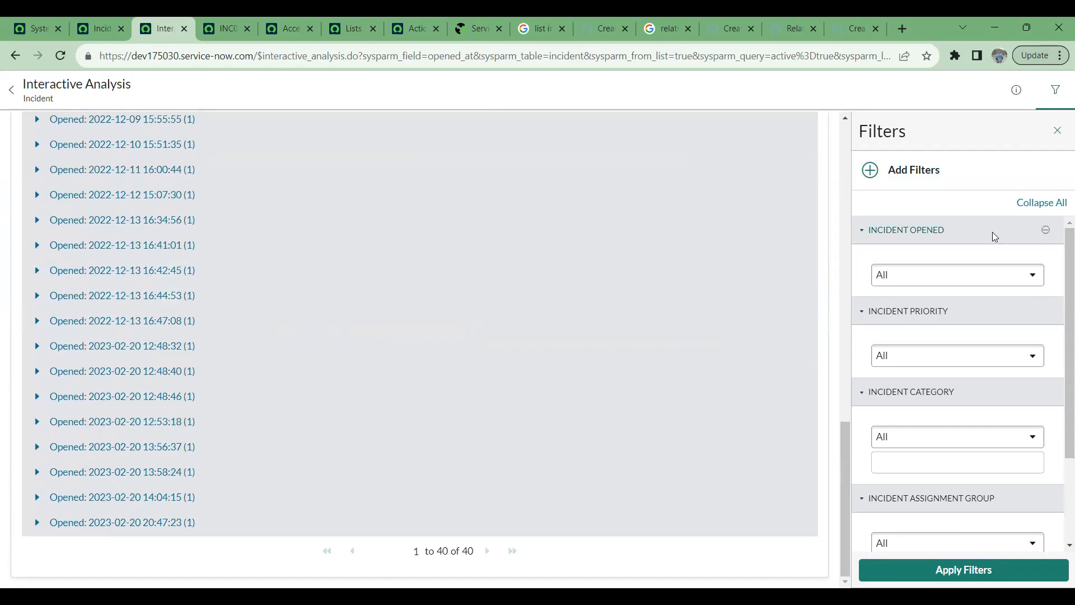
scroll(993, 232, down, 2)
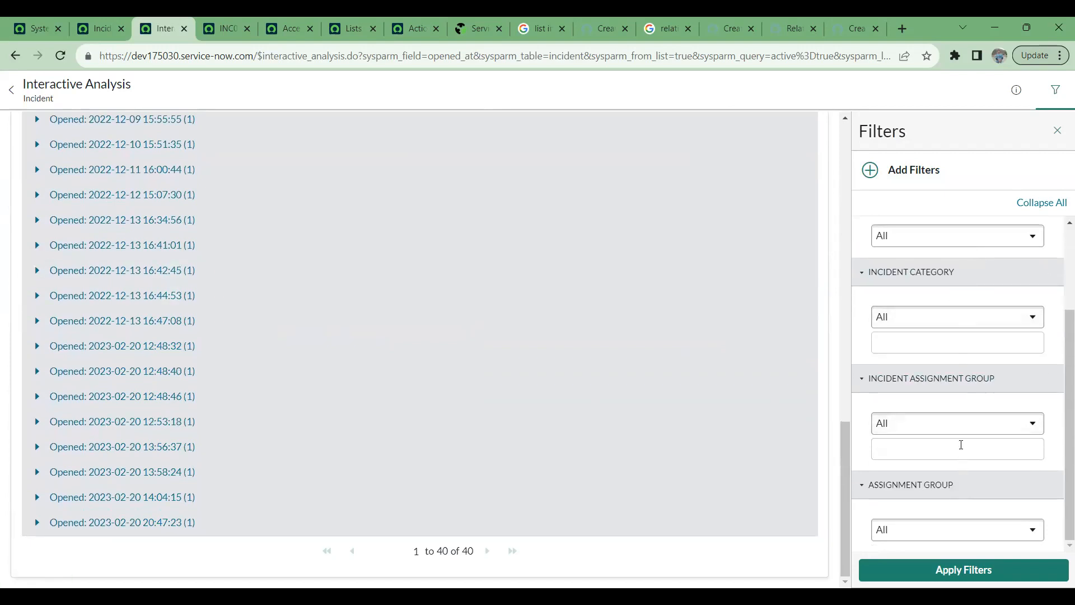
scroll(901, 353, up, 2)
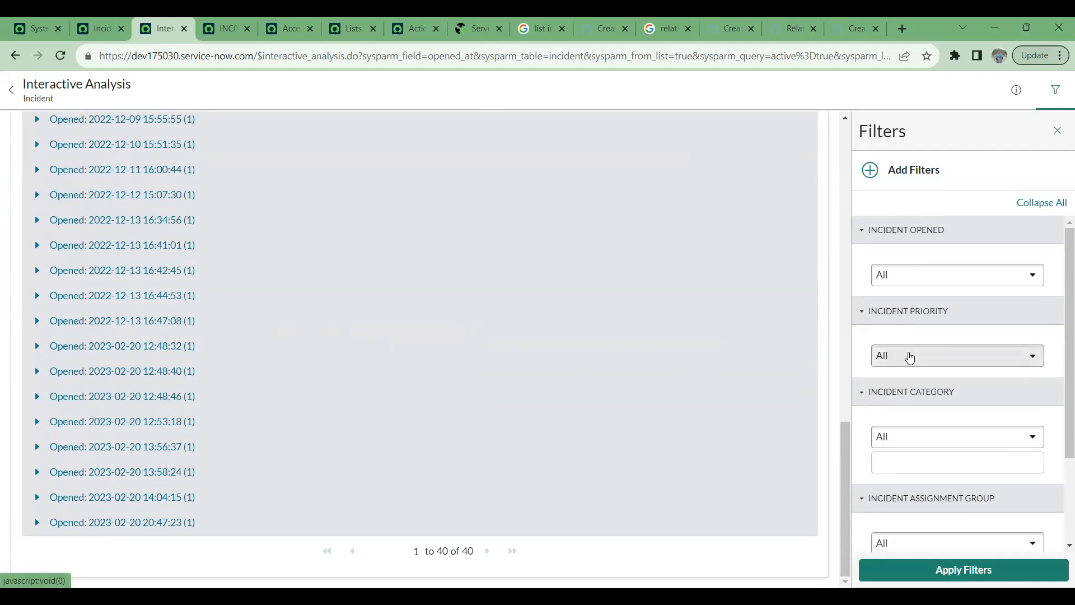
Look at the additional filters that can be added and the date-range choices of the Incident Opened filter.
click(908, 178)
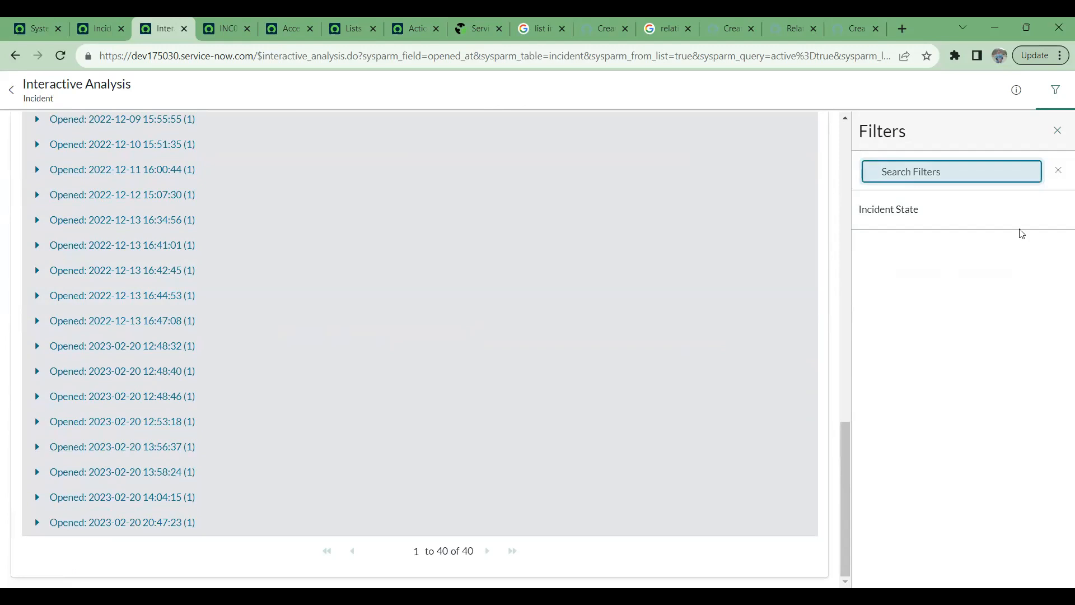
click(1059, 172)
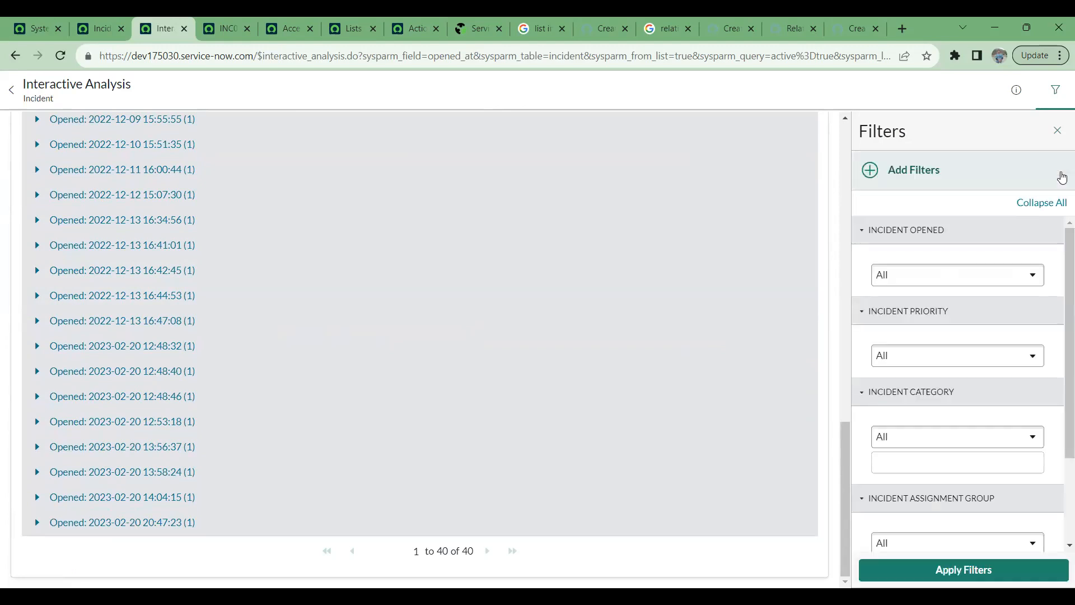
click(951, 274)
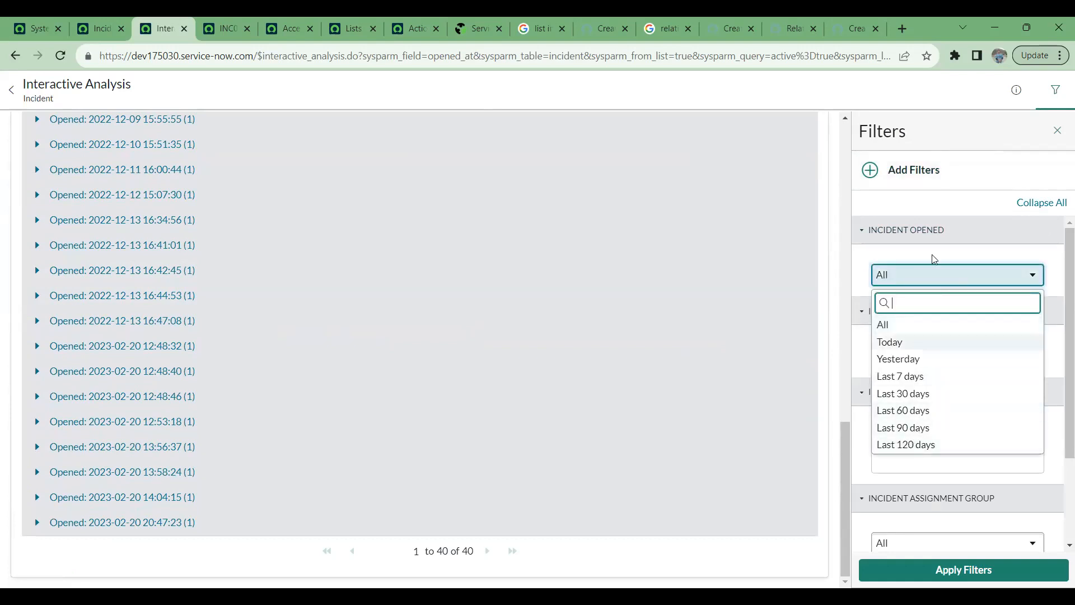
click(936, 253)
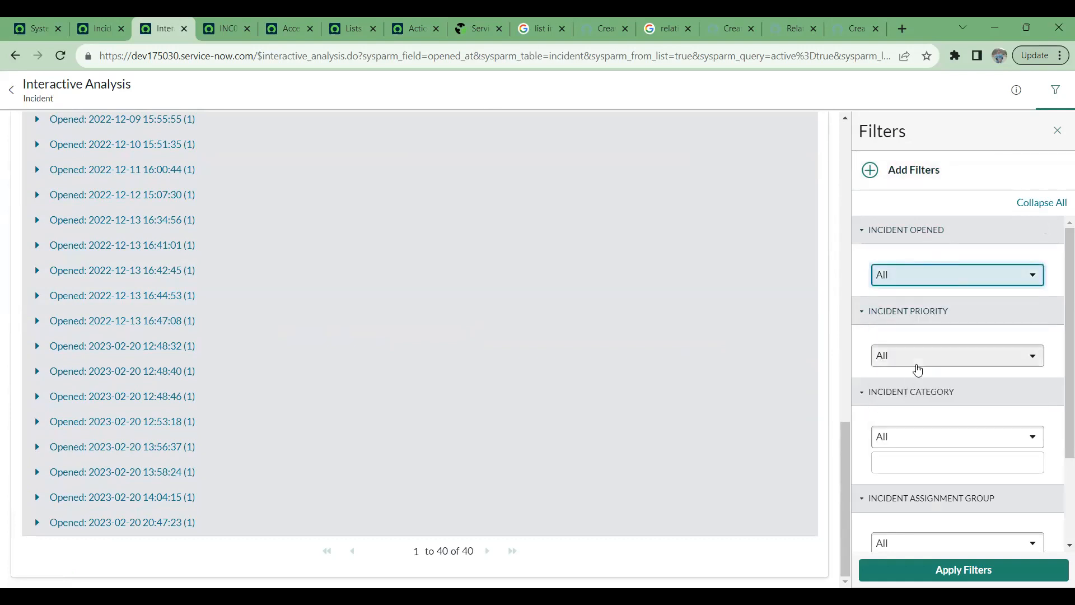
Select Inquiry / Help in the Incident Category filter without applying it.
scroll(901, 425, down, 2)
click(957, 317)
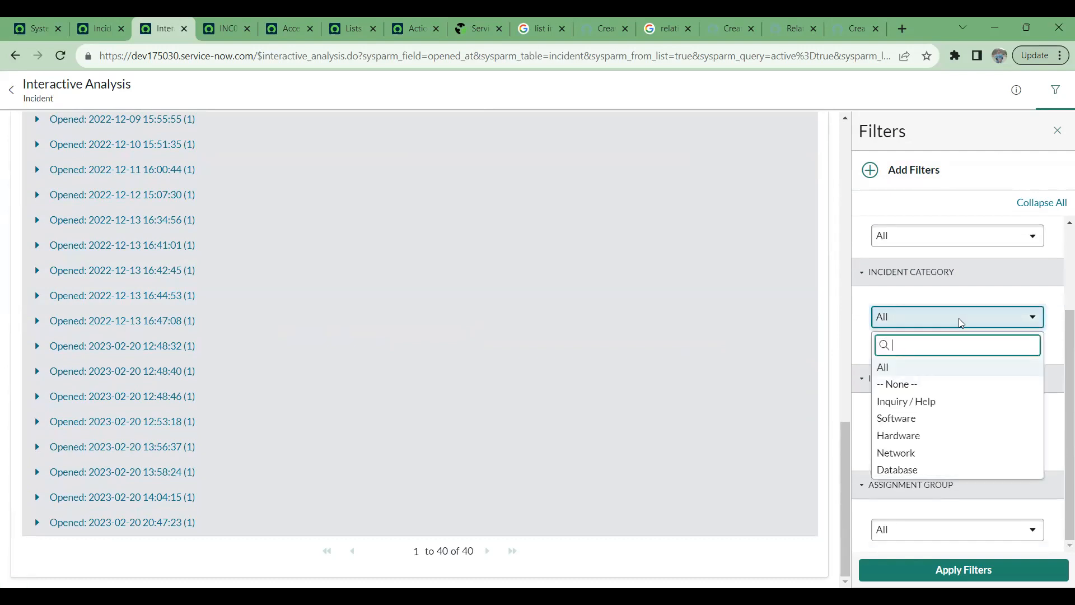
click(934, 402)
click(923, 346)
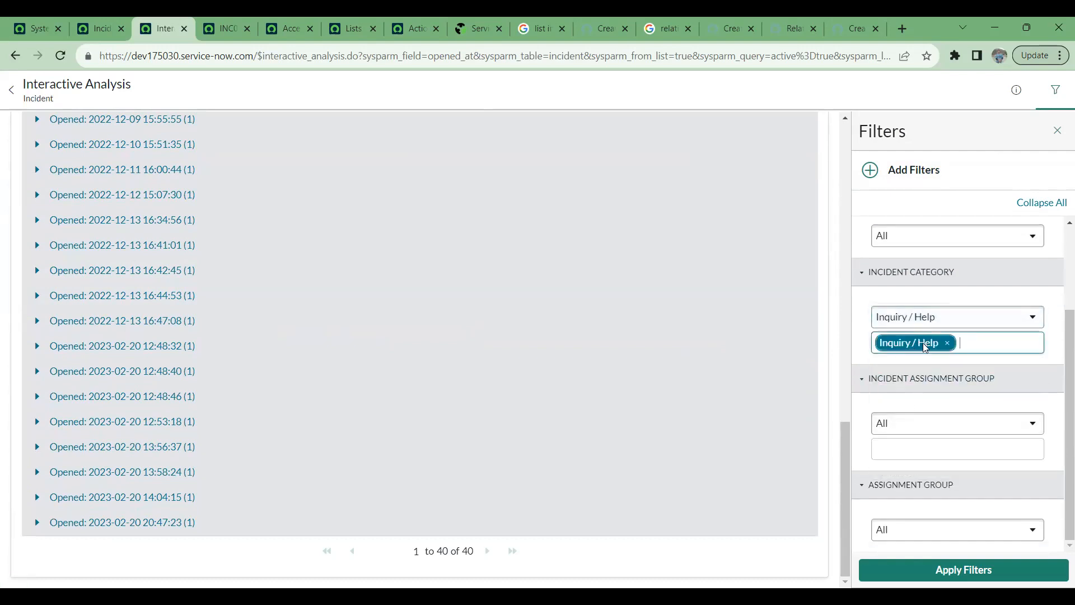
Examine the priority bar chart, heatmap and grouped incidents in the analysis, and return to the incident list.
scroll(680, 427, up, 10)
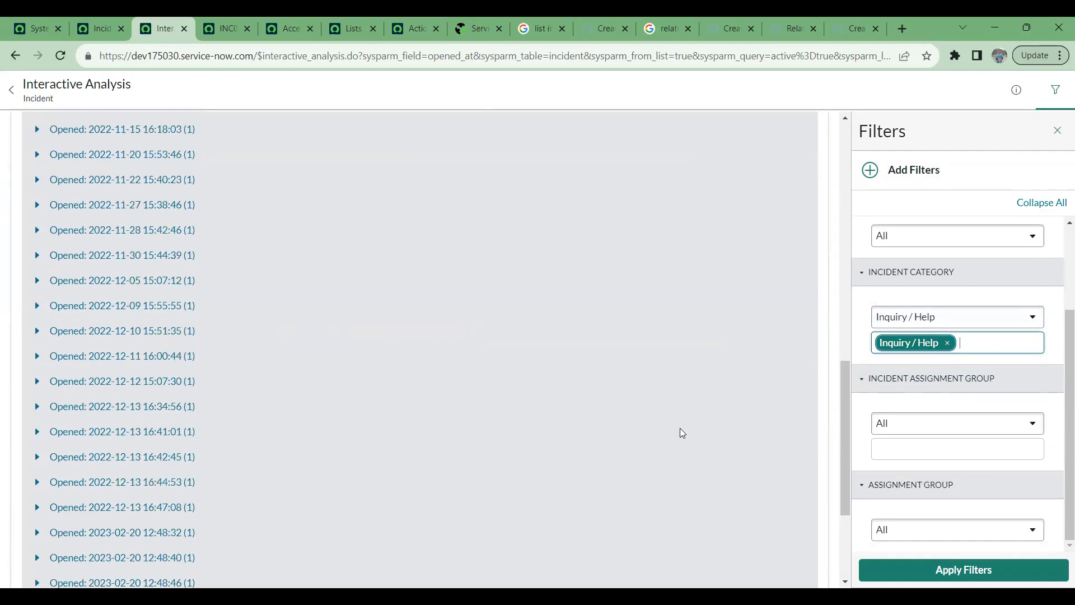
scroll(691, 432, up, 3)
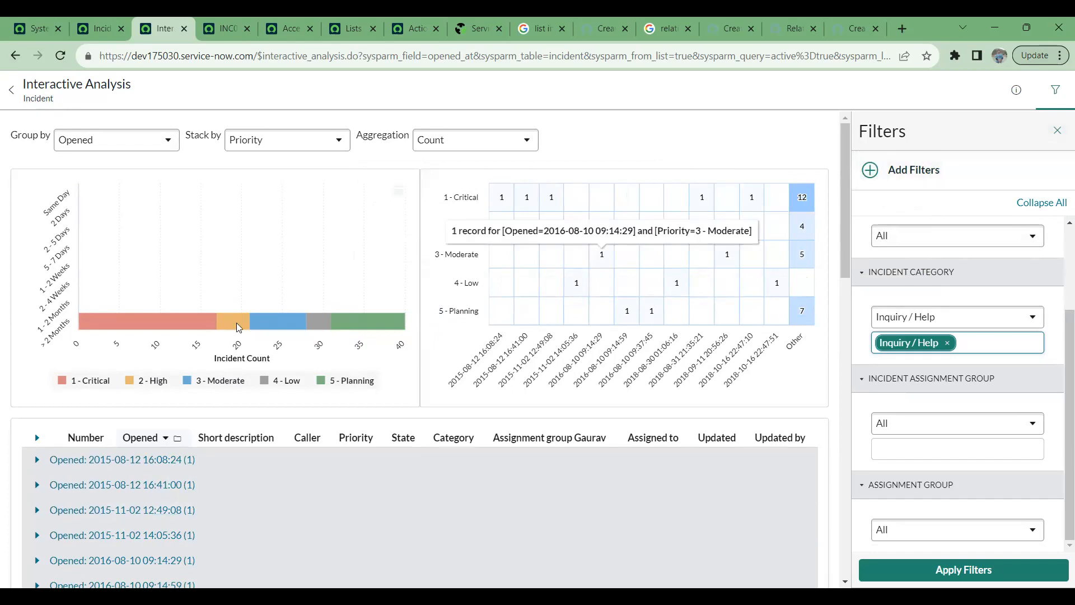
scroll(239, 321, down, 5)
scroll(300, 399, up, 1)
scroll(302, 404, up, 4)
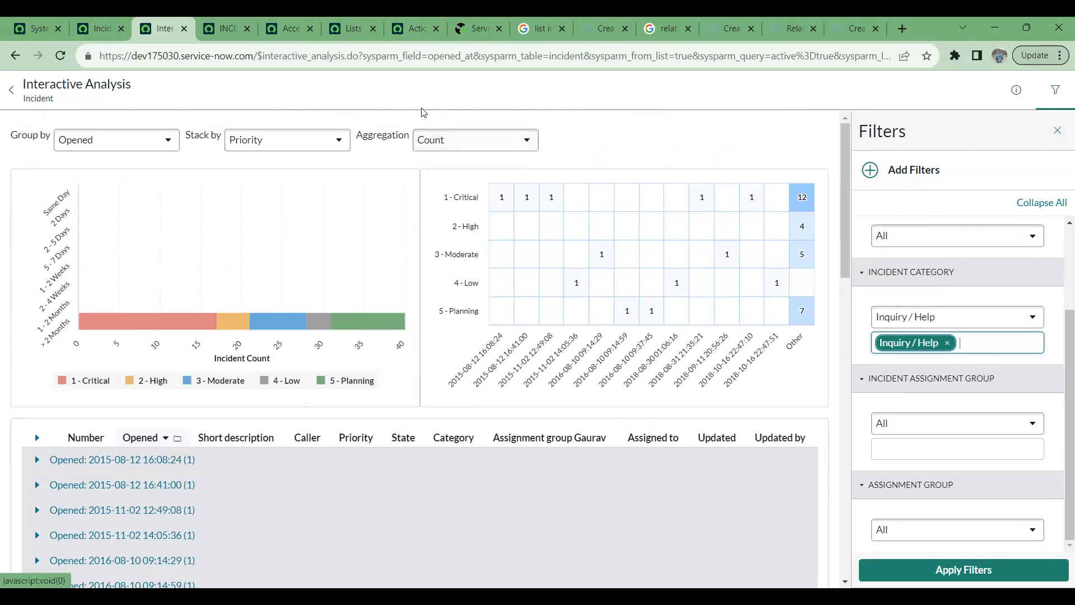
click(8, 93)
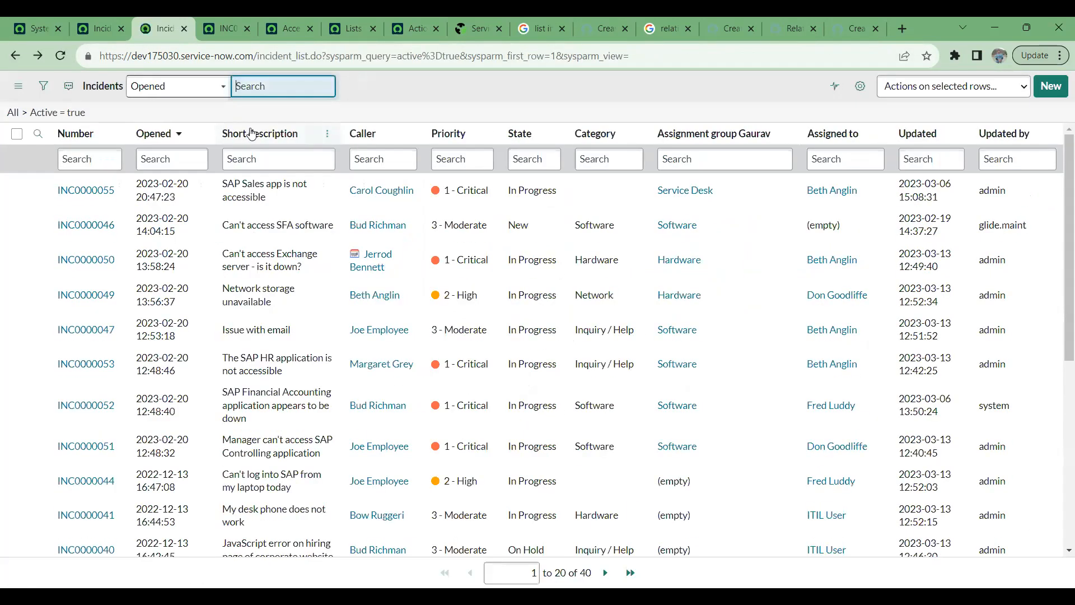
Generate a bar chart report of the active incidents by Short description, inspect it, and return to the incident list.
right_click(258, 133)
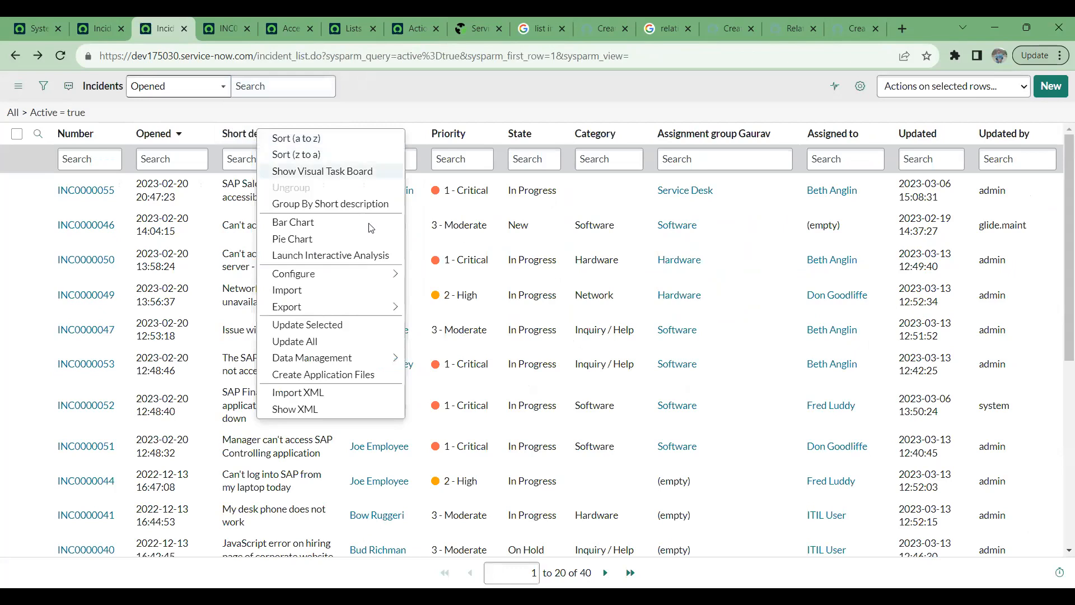
click(323, 228)
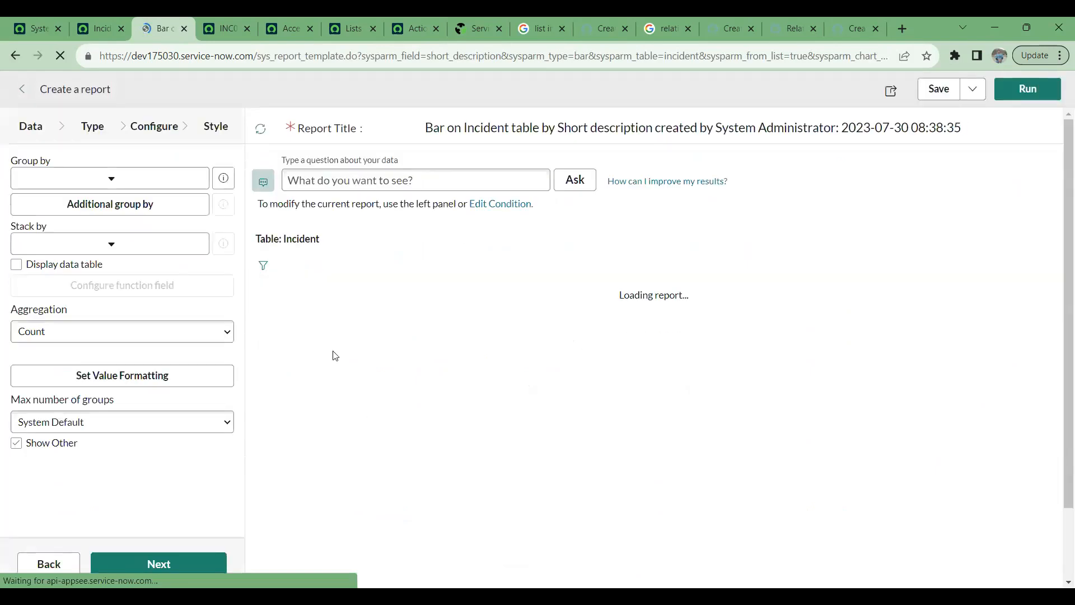
scroll(864, 379, down, 2)
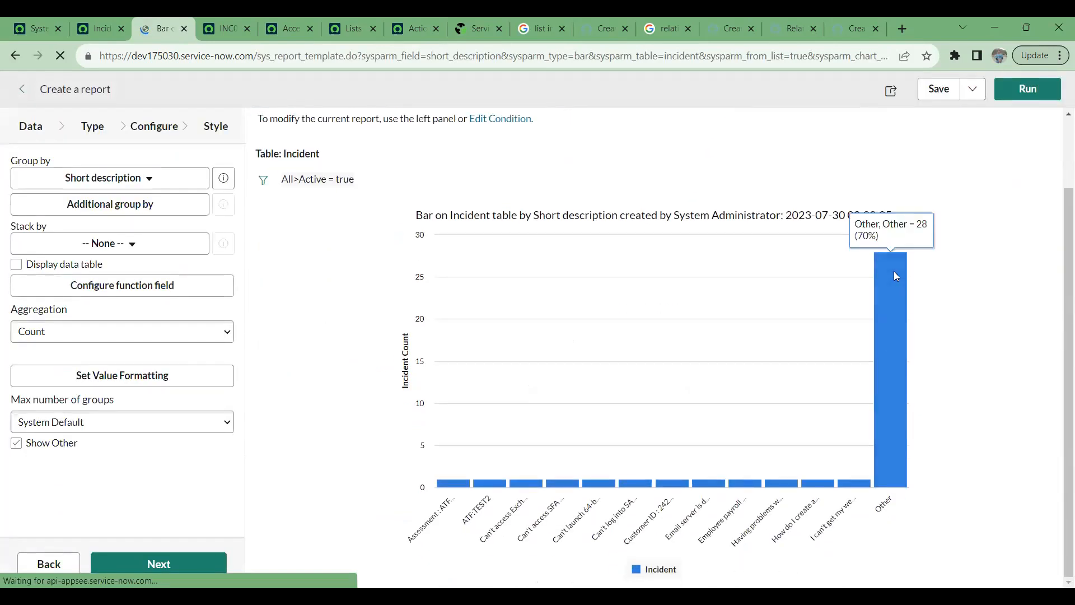
click(15, 56)
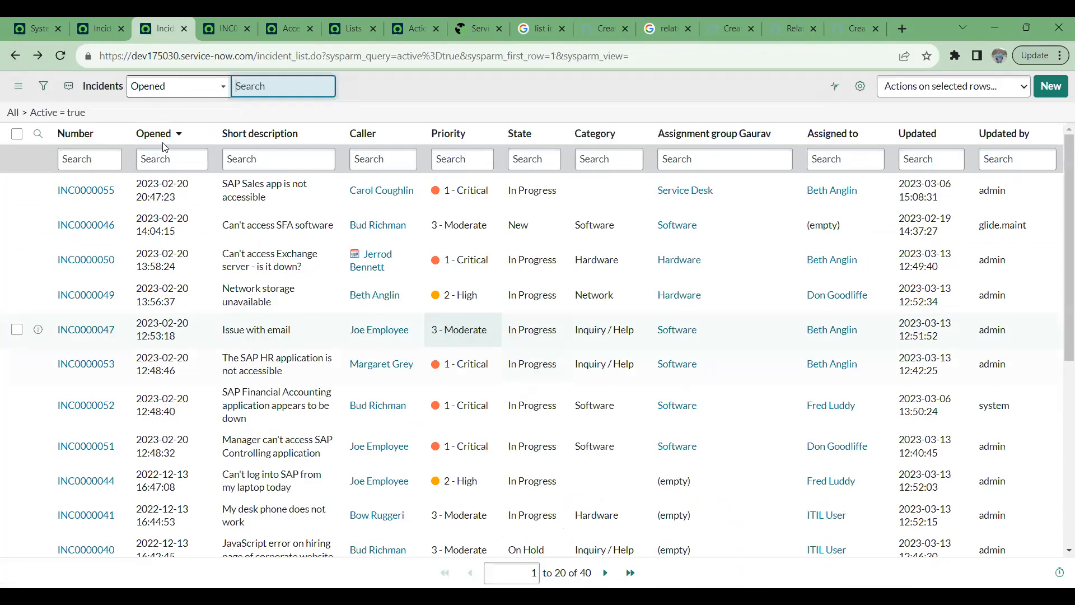
Open the List Layout configuration from the Opened column's options, and go back to the incident list.
right_click(163, 142)
mouse_move(237, 283)
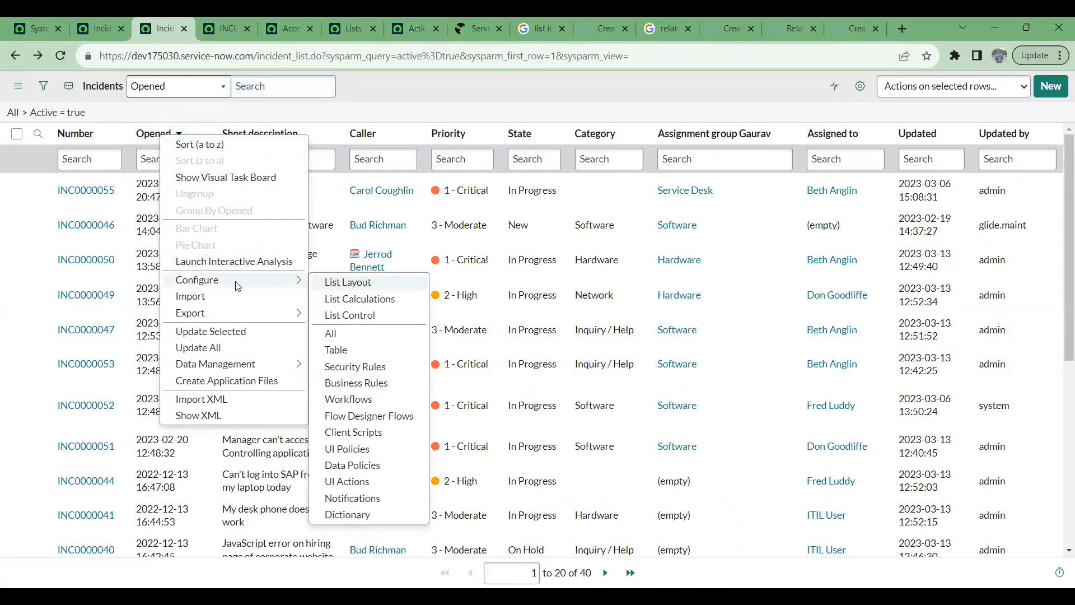
click(406, 281)
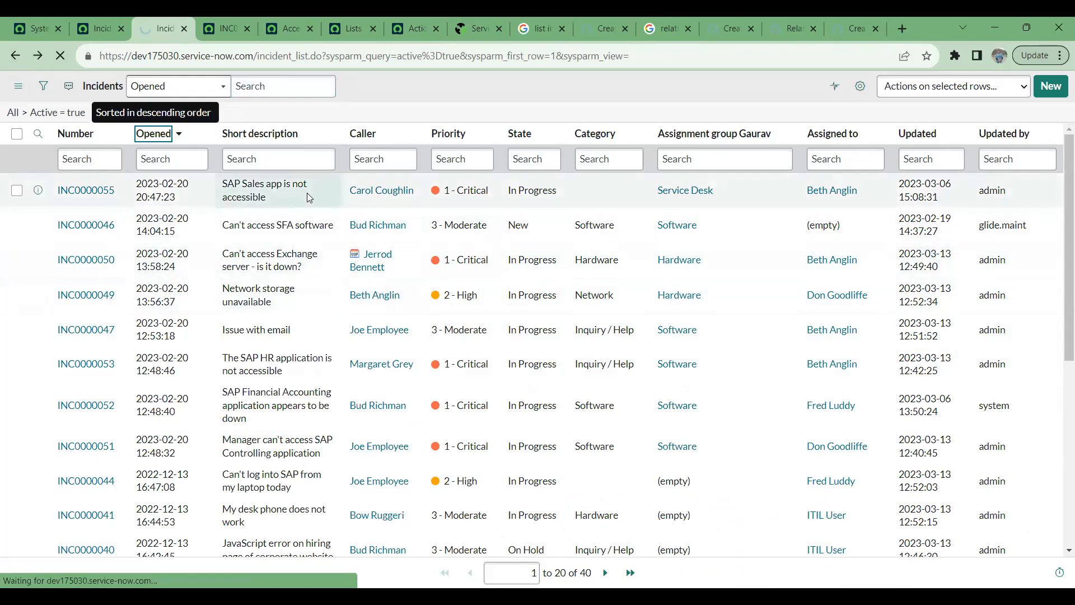
click(13, 56)
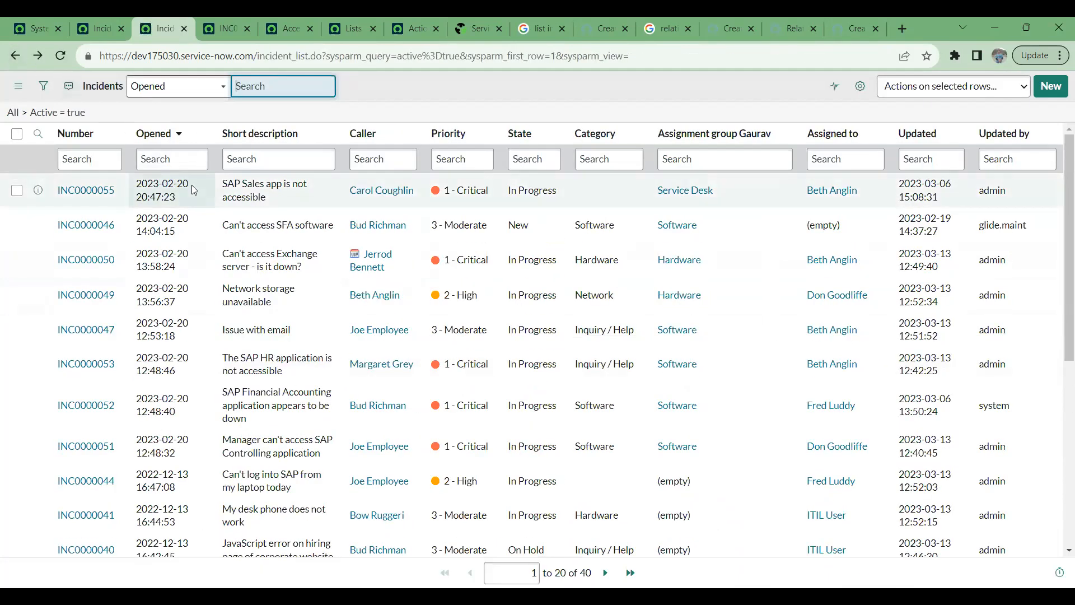
Request the List Layout configuration from the Short description column's options, and reload the incident list page.
right_click(264, 135)
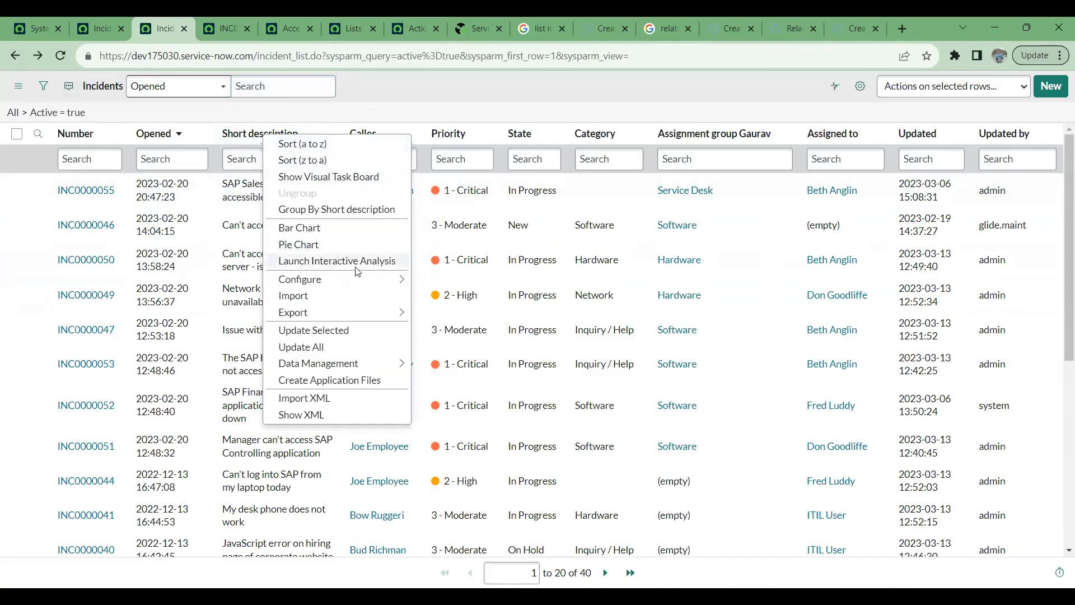
mouse_move(353, 282)
mouse_move(389, 282)
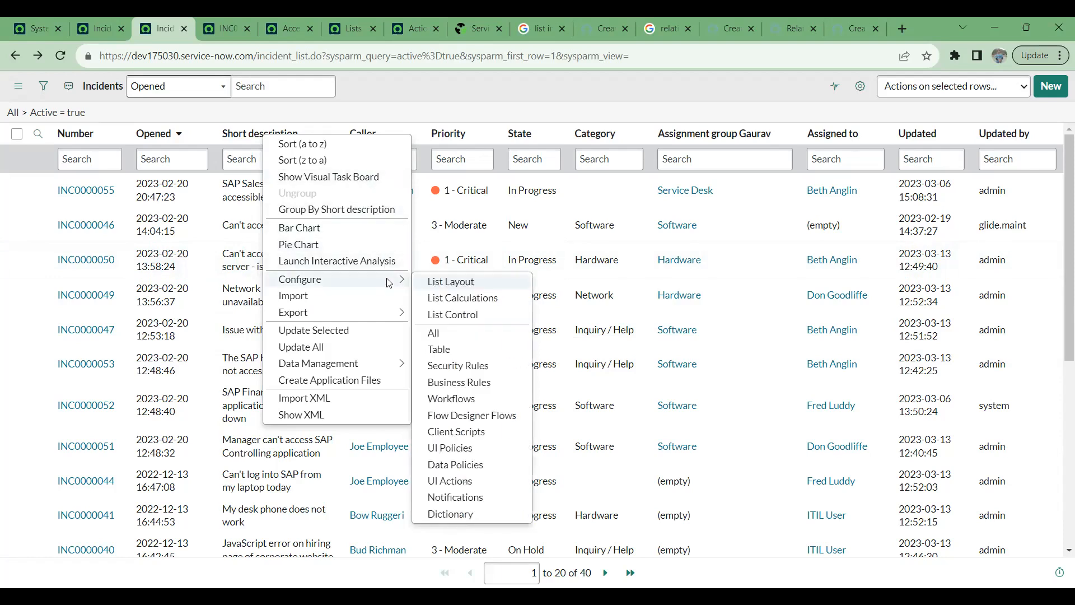
click(460, 284)
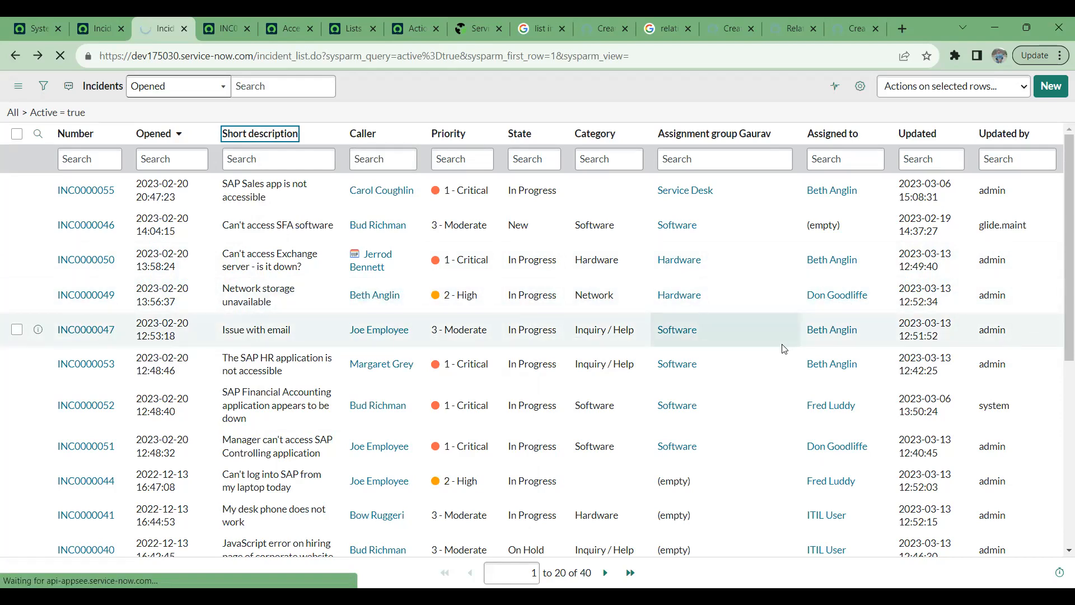
click(62, 56)
click(63, 59)
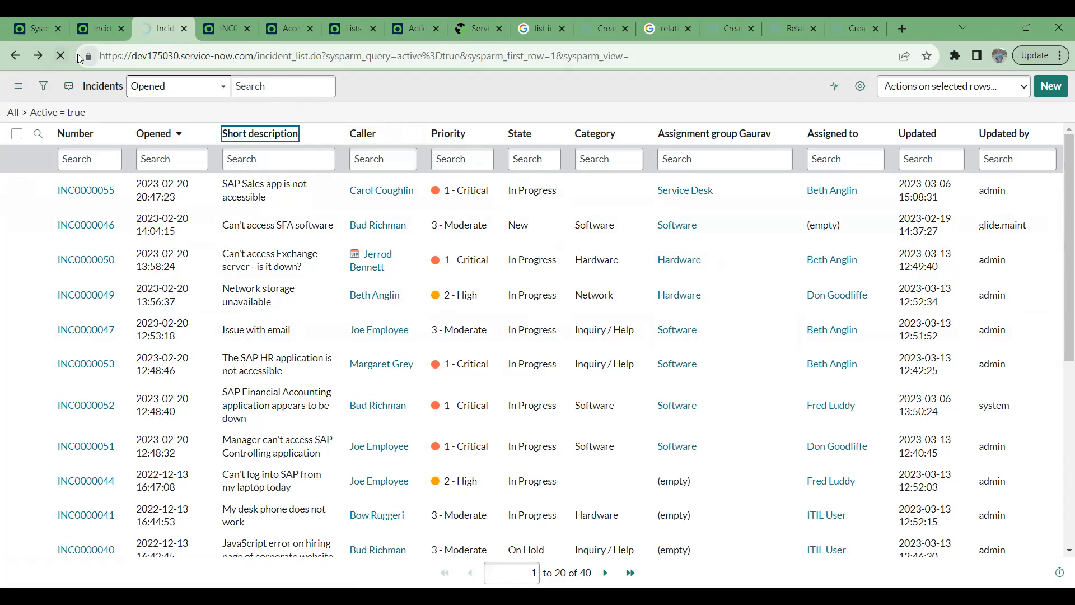